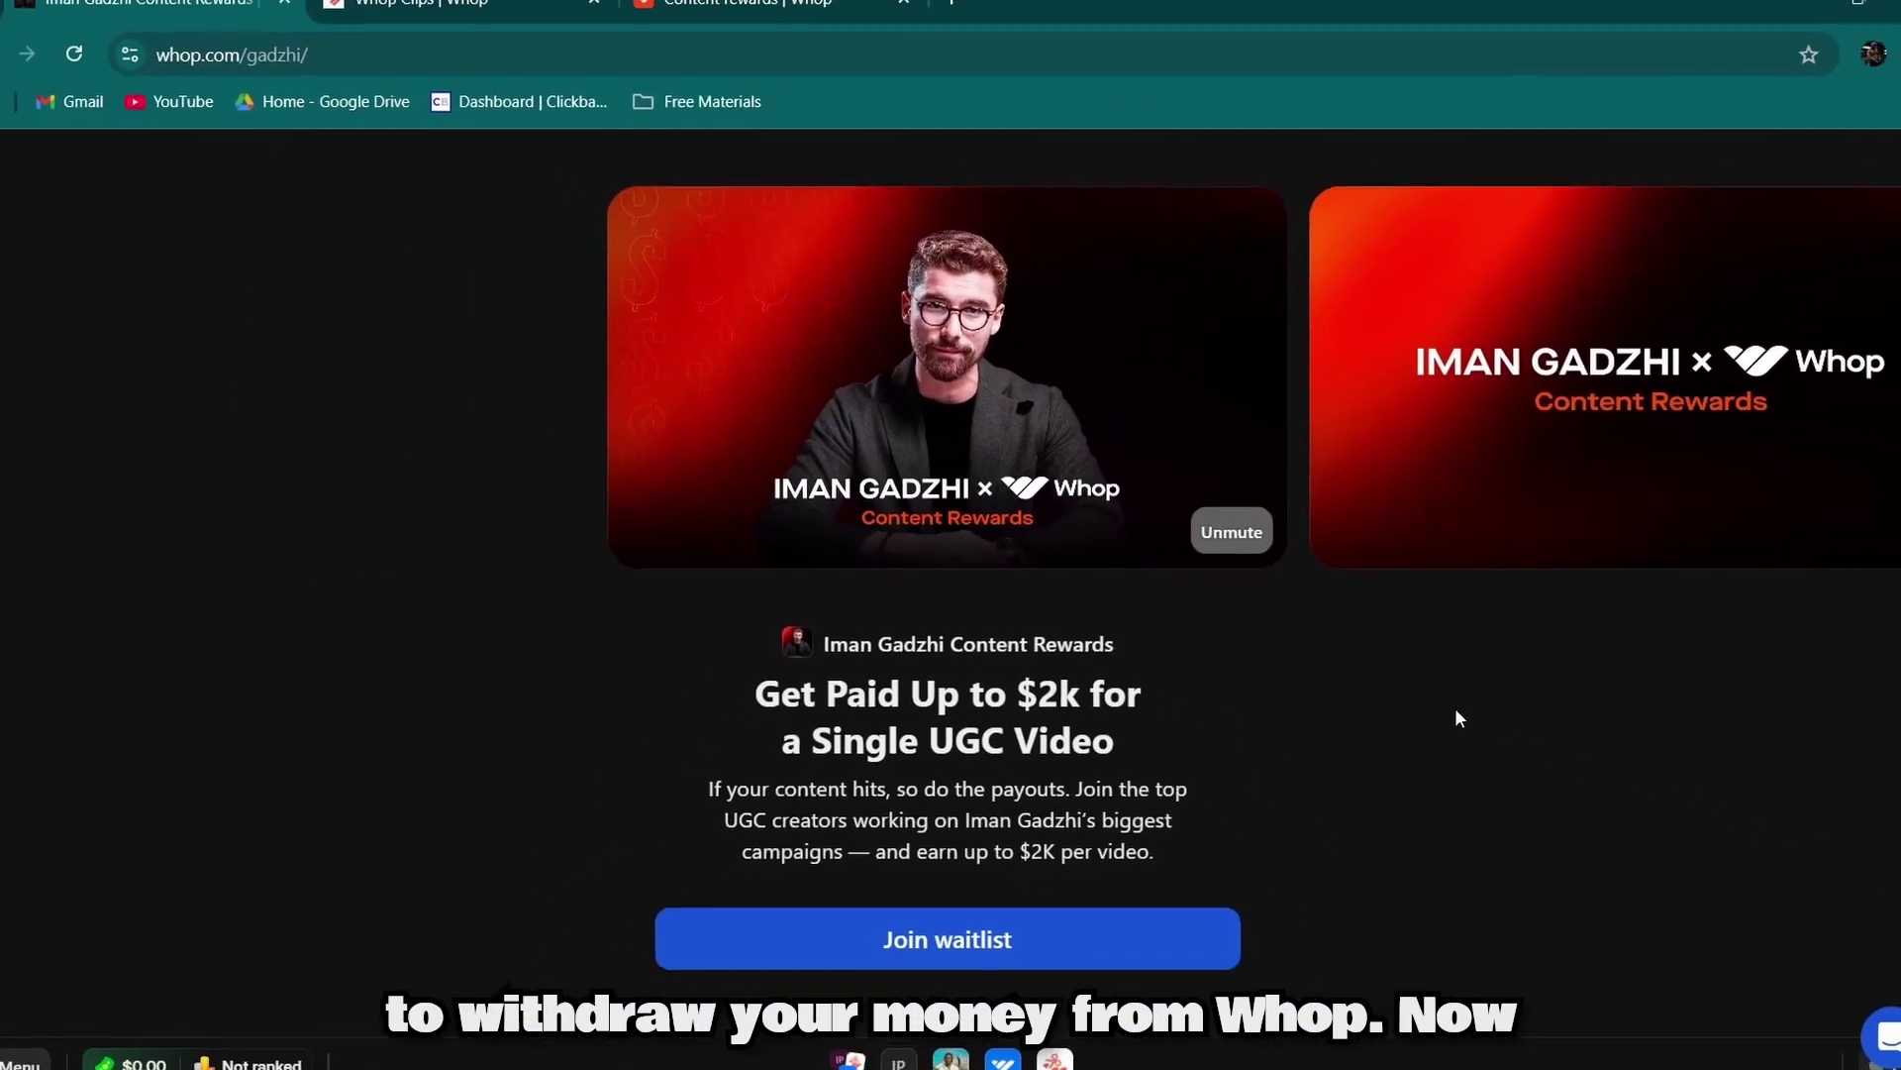
- Check the Whop Clips post, then switch to the Content rewards catalogue of 234 campaigns
scroll(1432, 705, "down", 1)
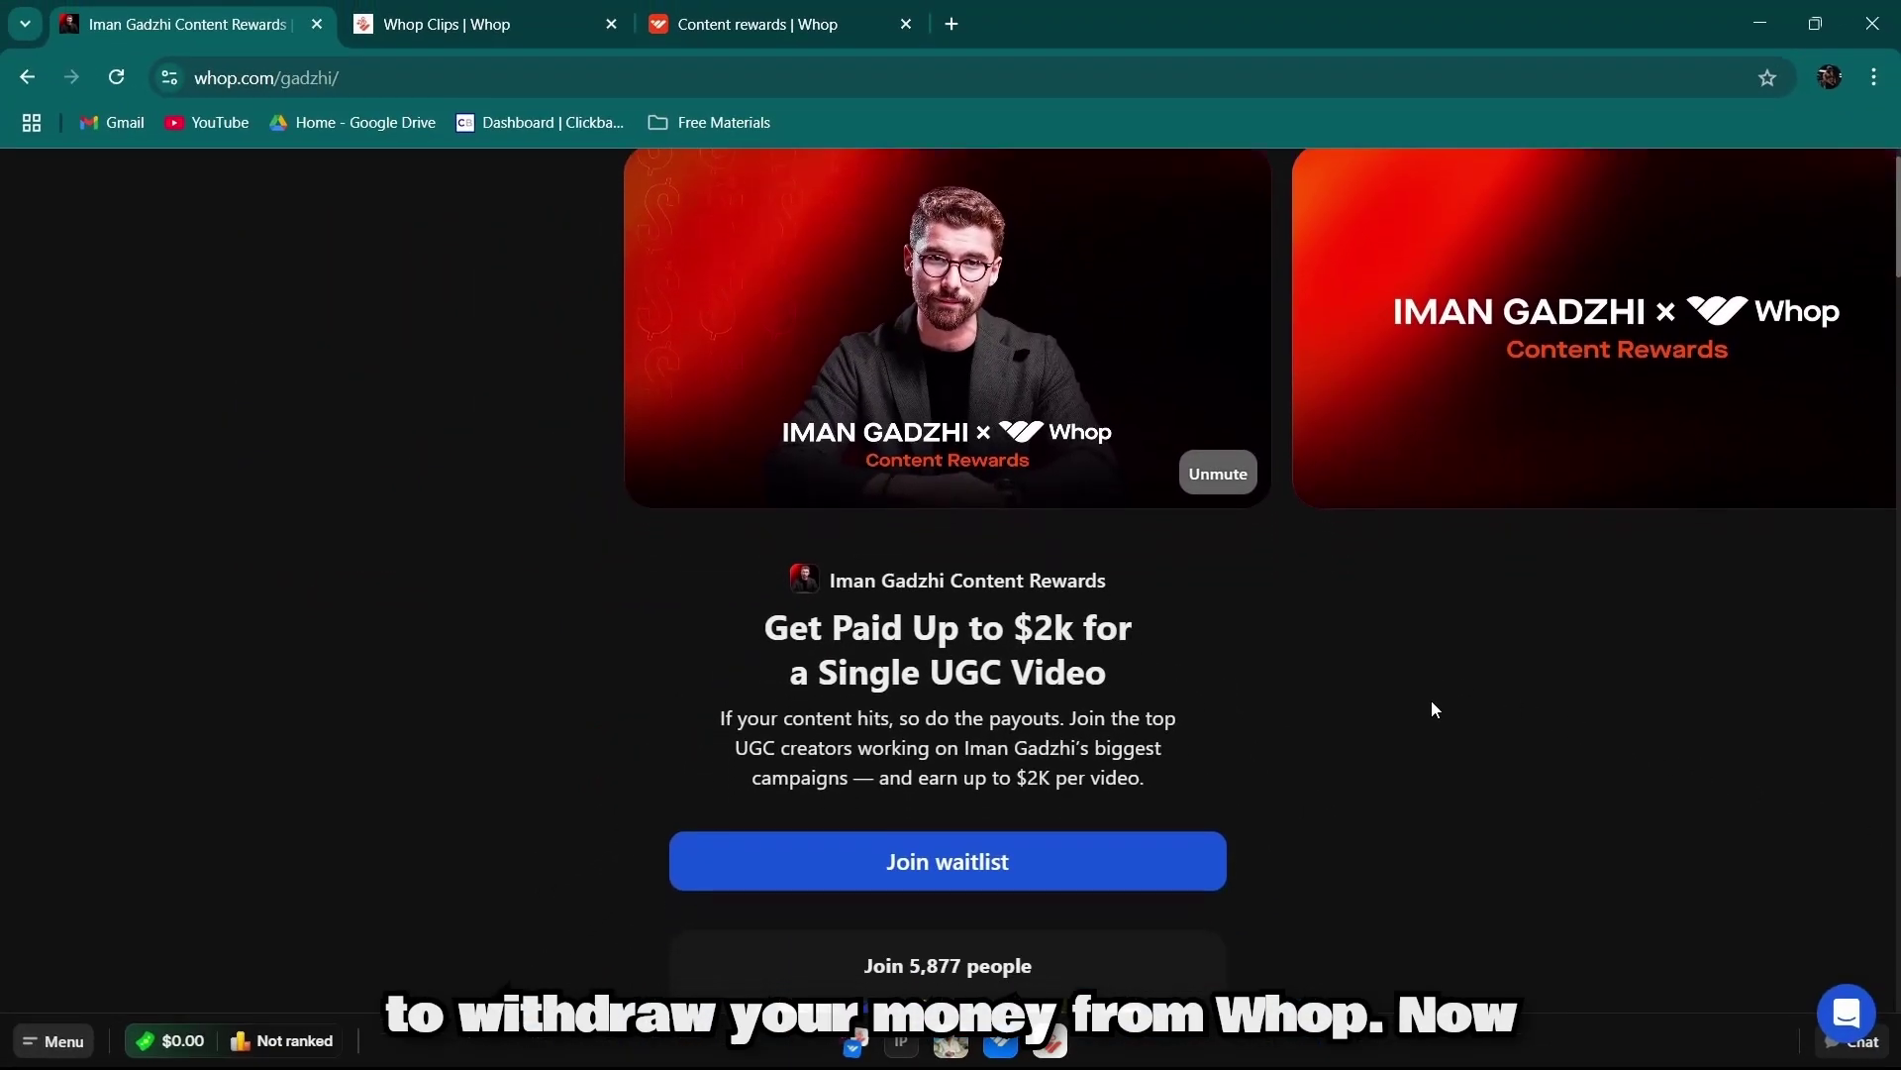
left_click(529, 12)
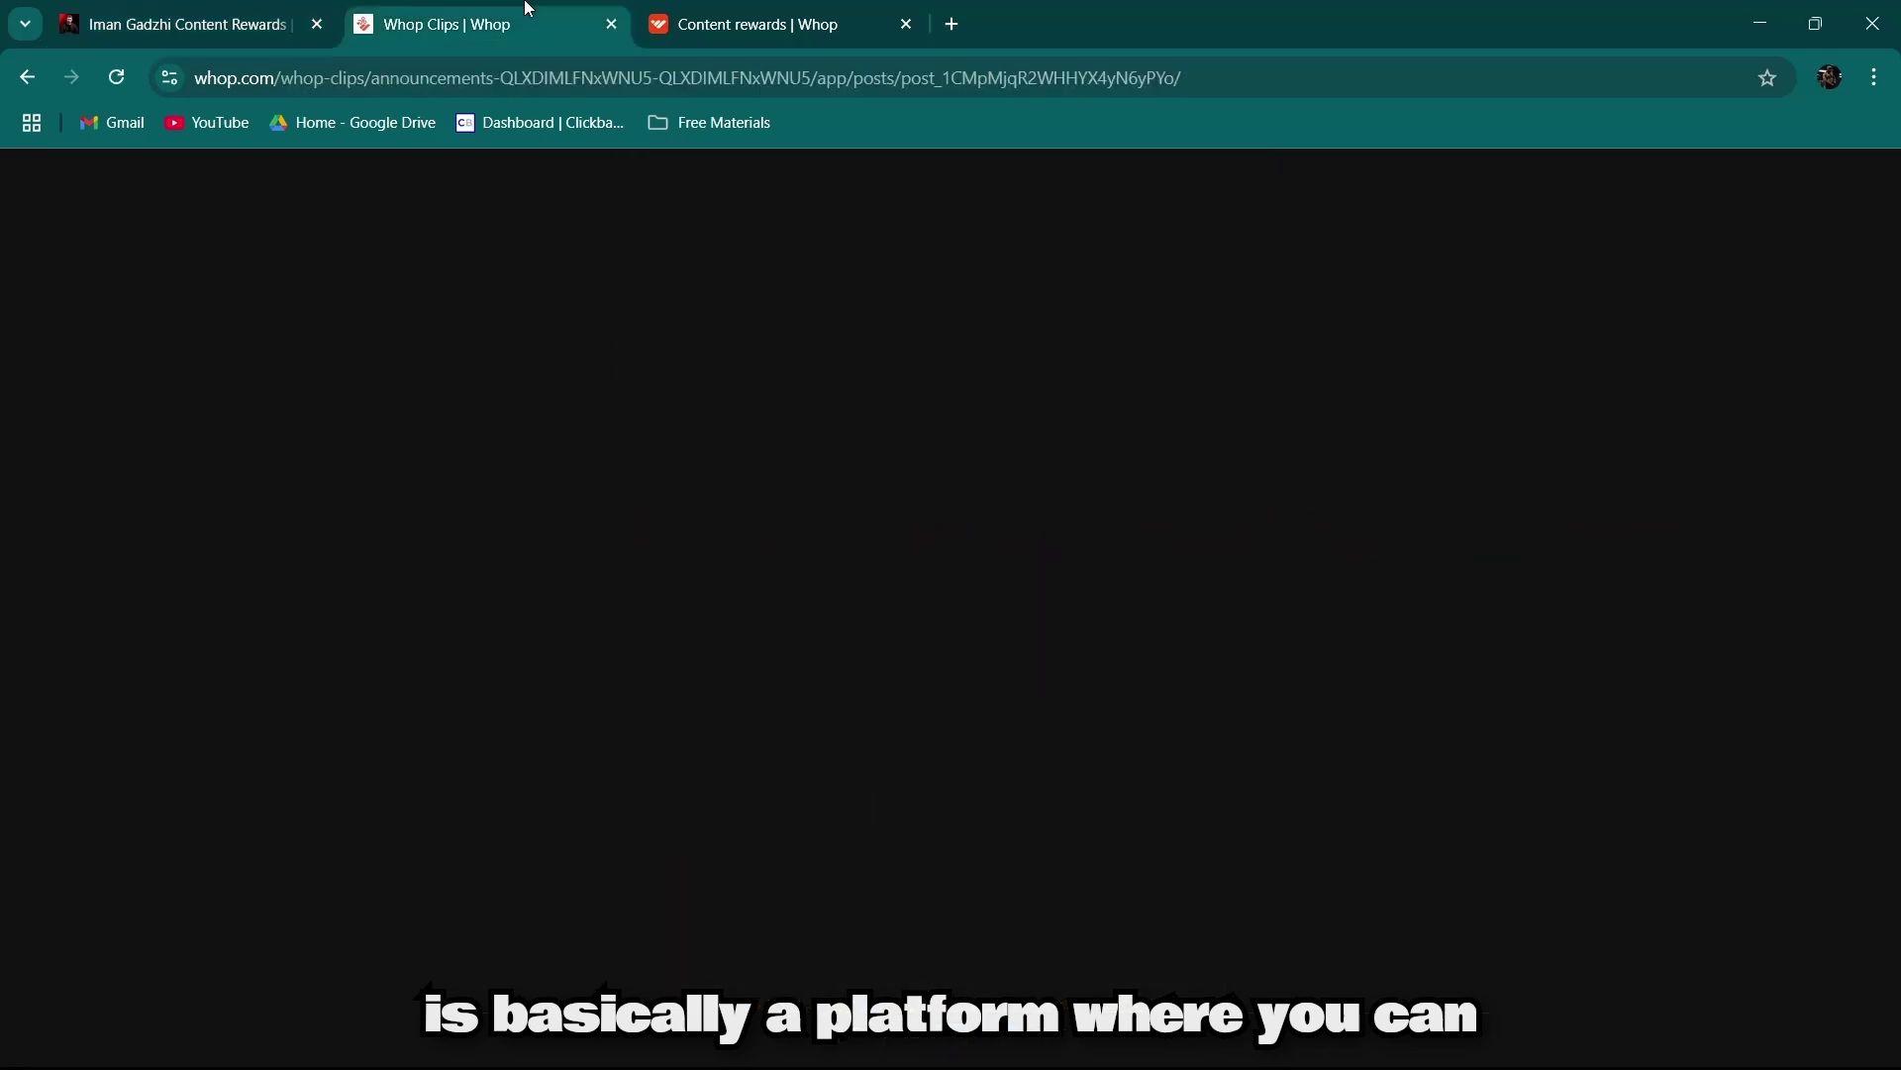
scroll(711, 549, "down", 3)
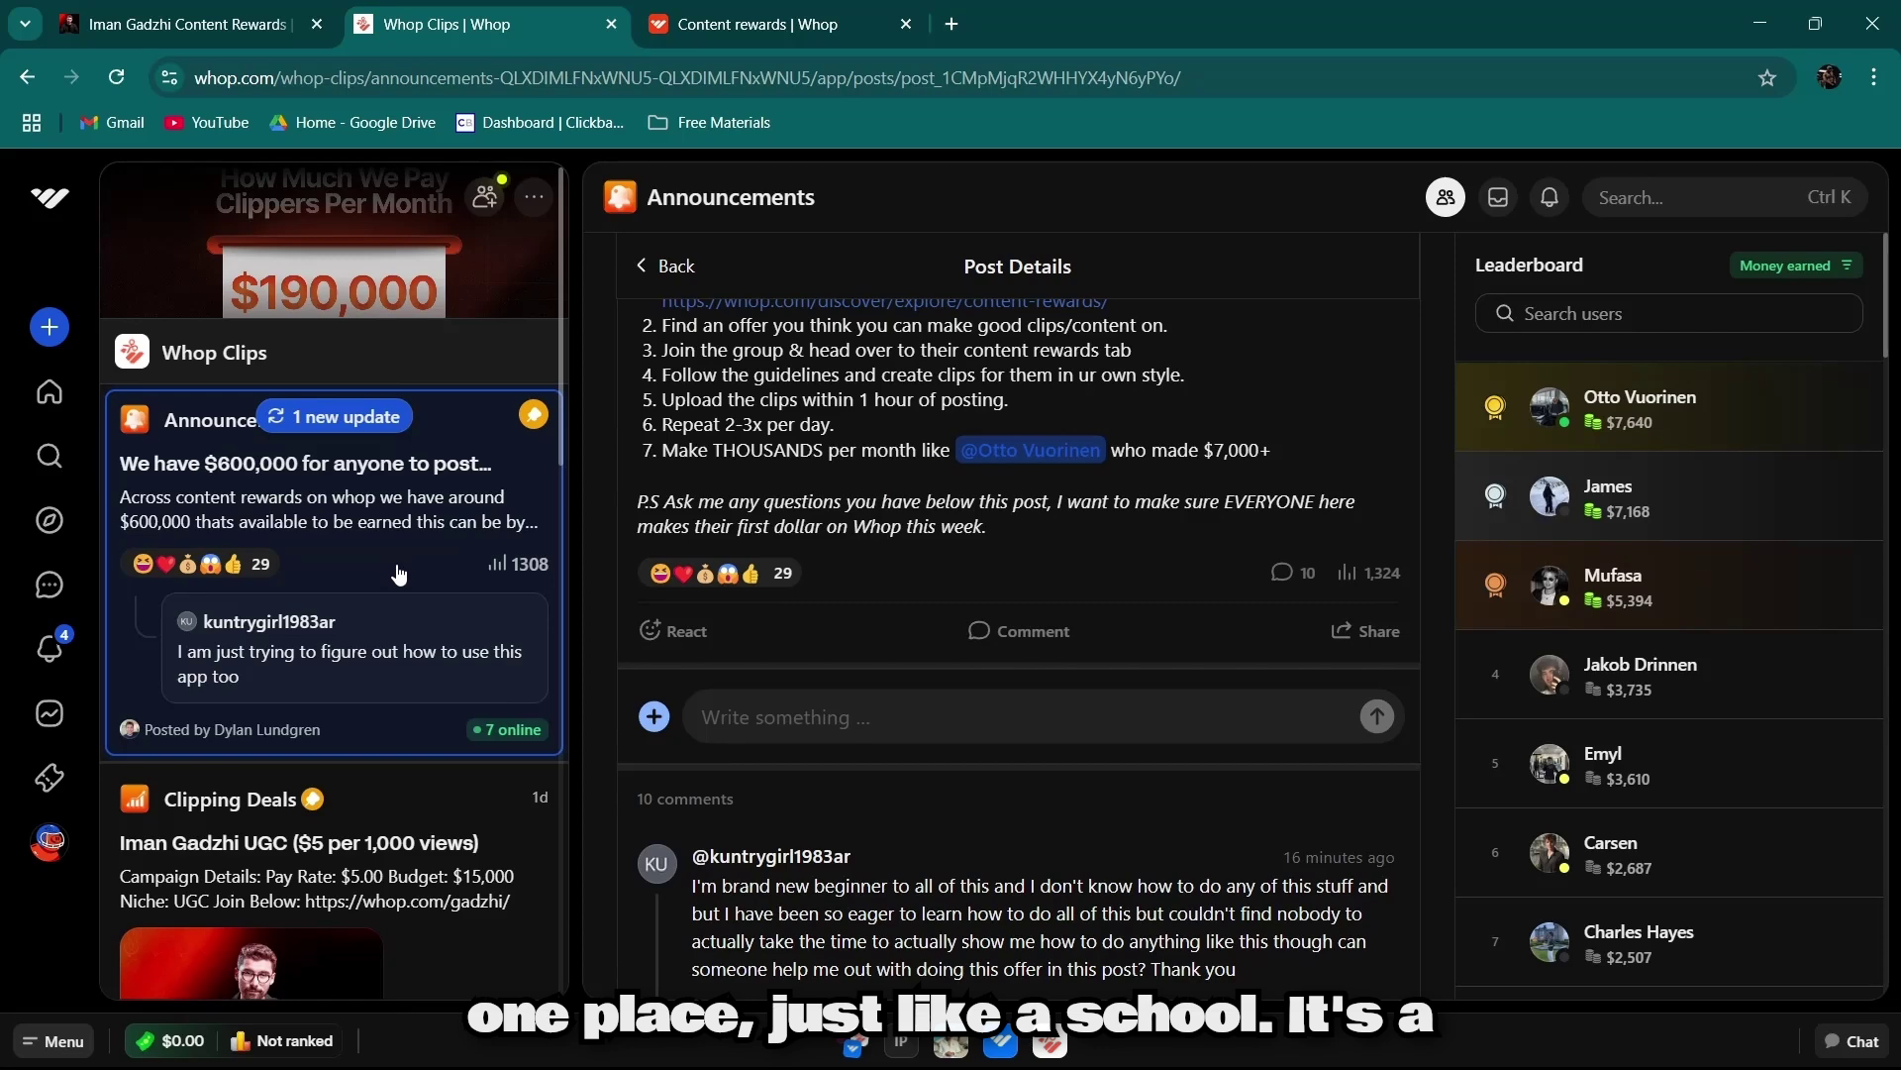
key("ctrl+Tab")
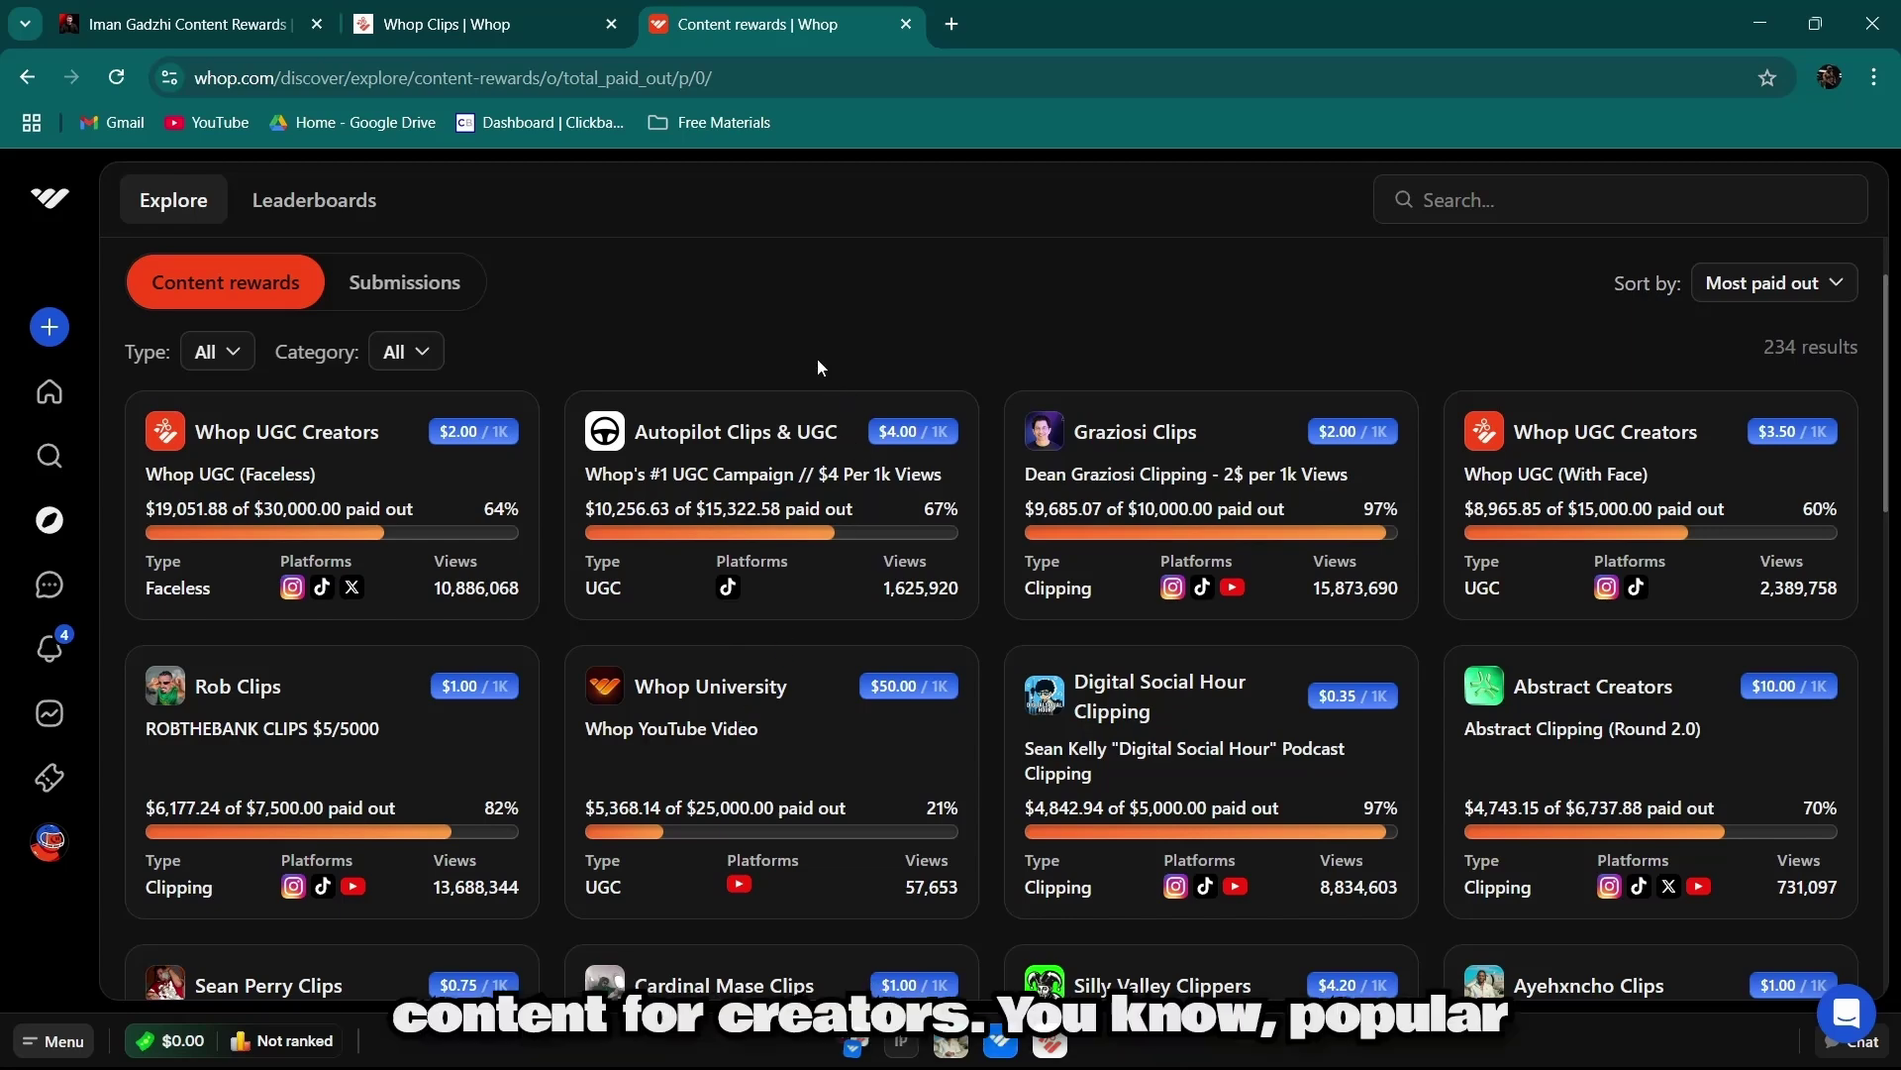
- Return from the content rewards catalogue to the UGC campaign tab
scroll(818, 366, "down", 1)
scroll(820, 370, "up", 2)
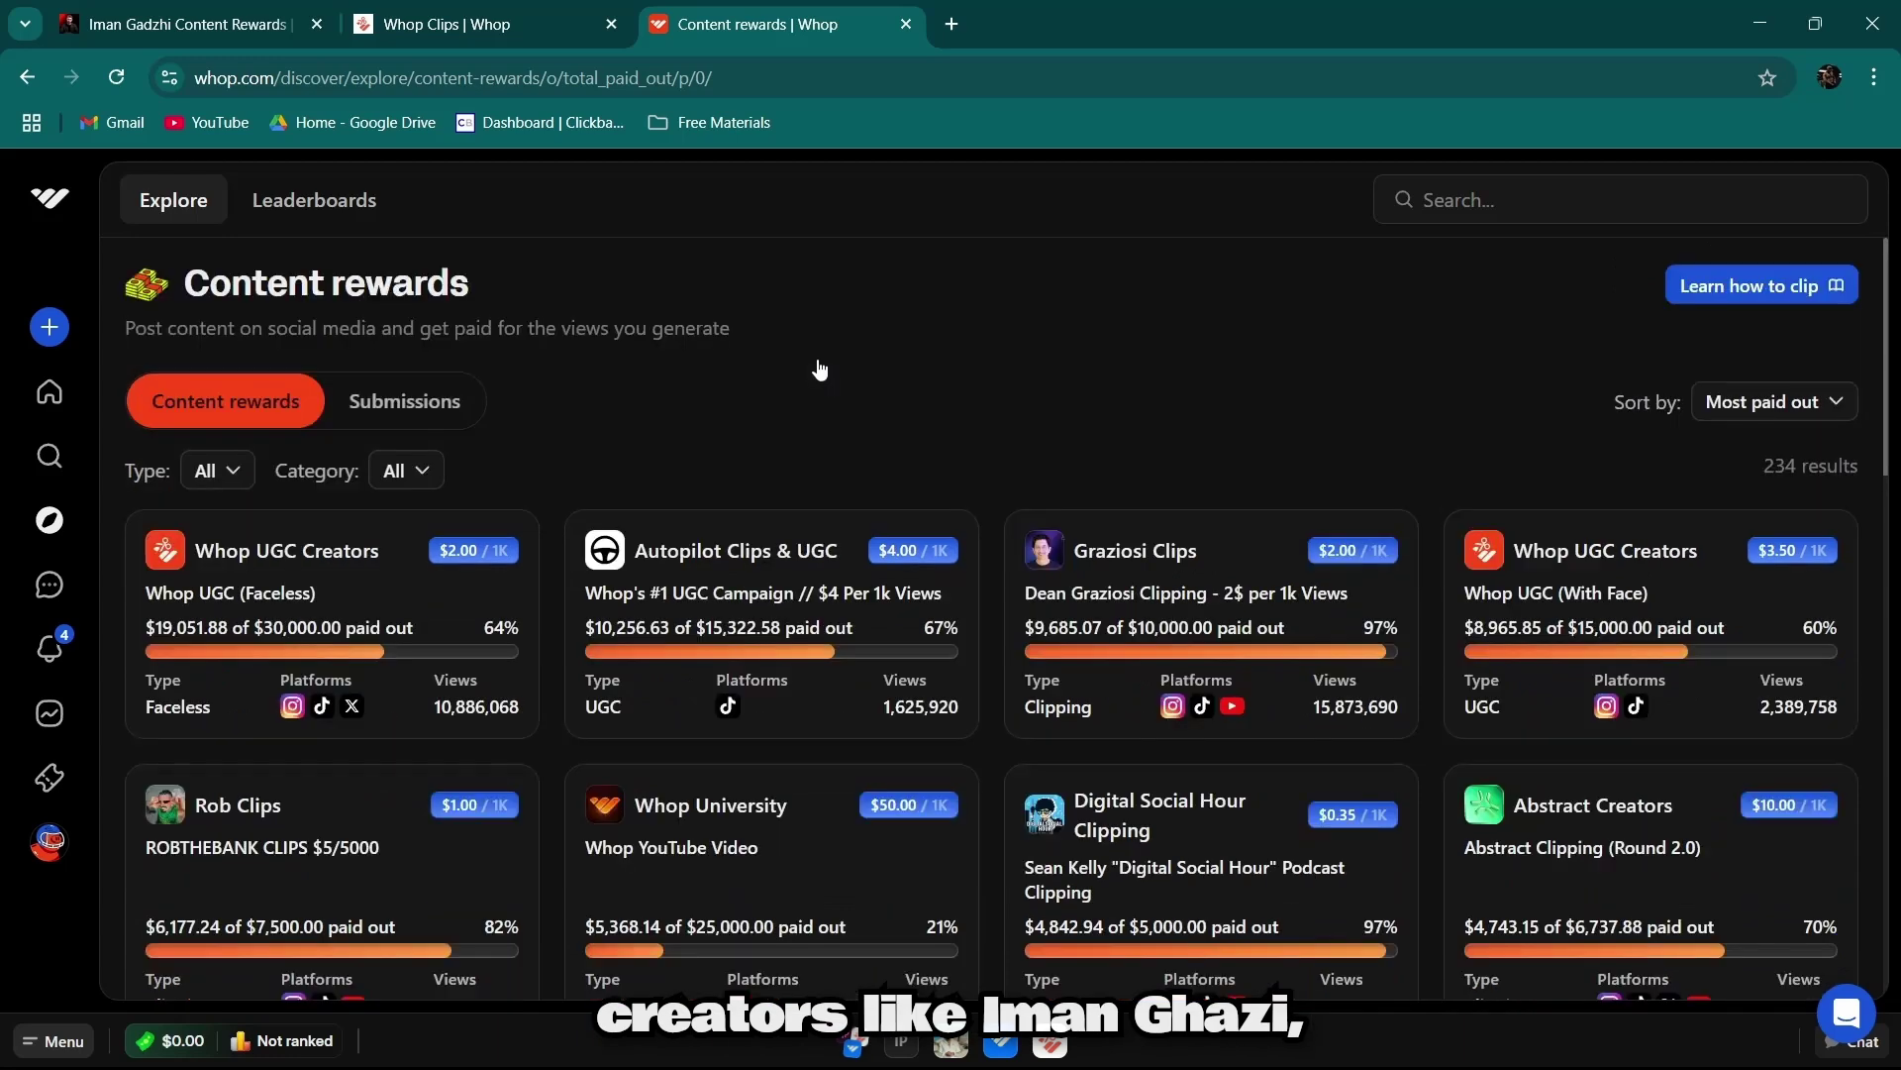
left_click(178, 24)
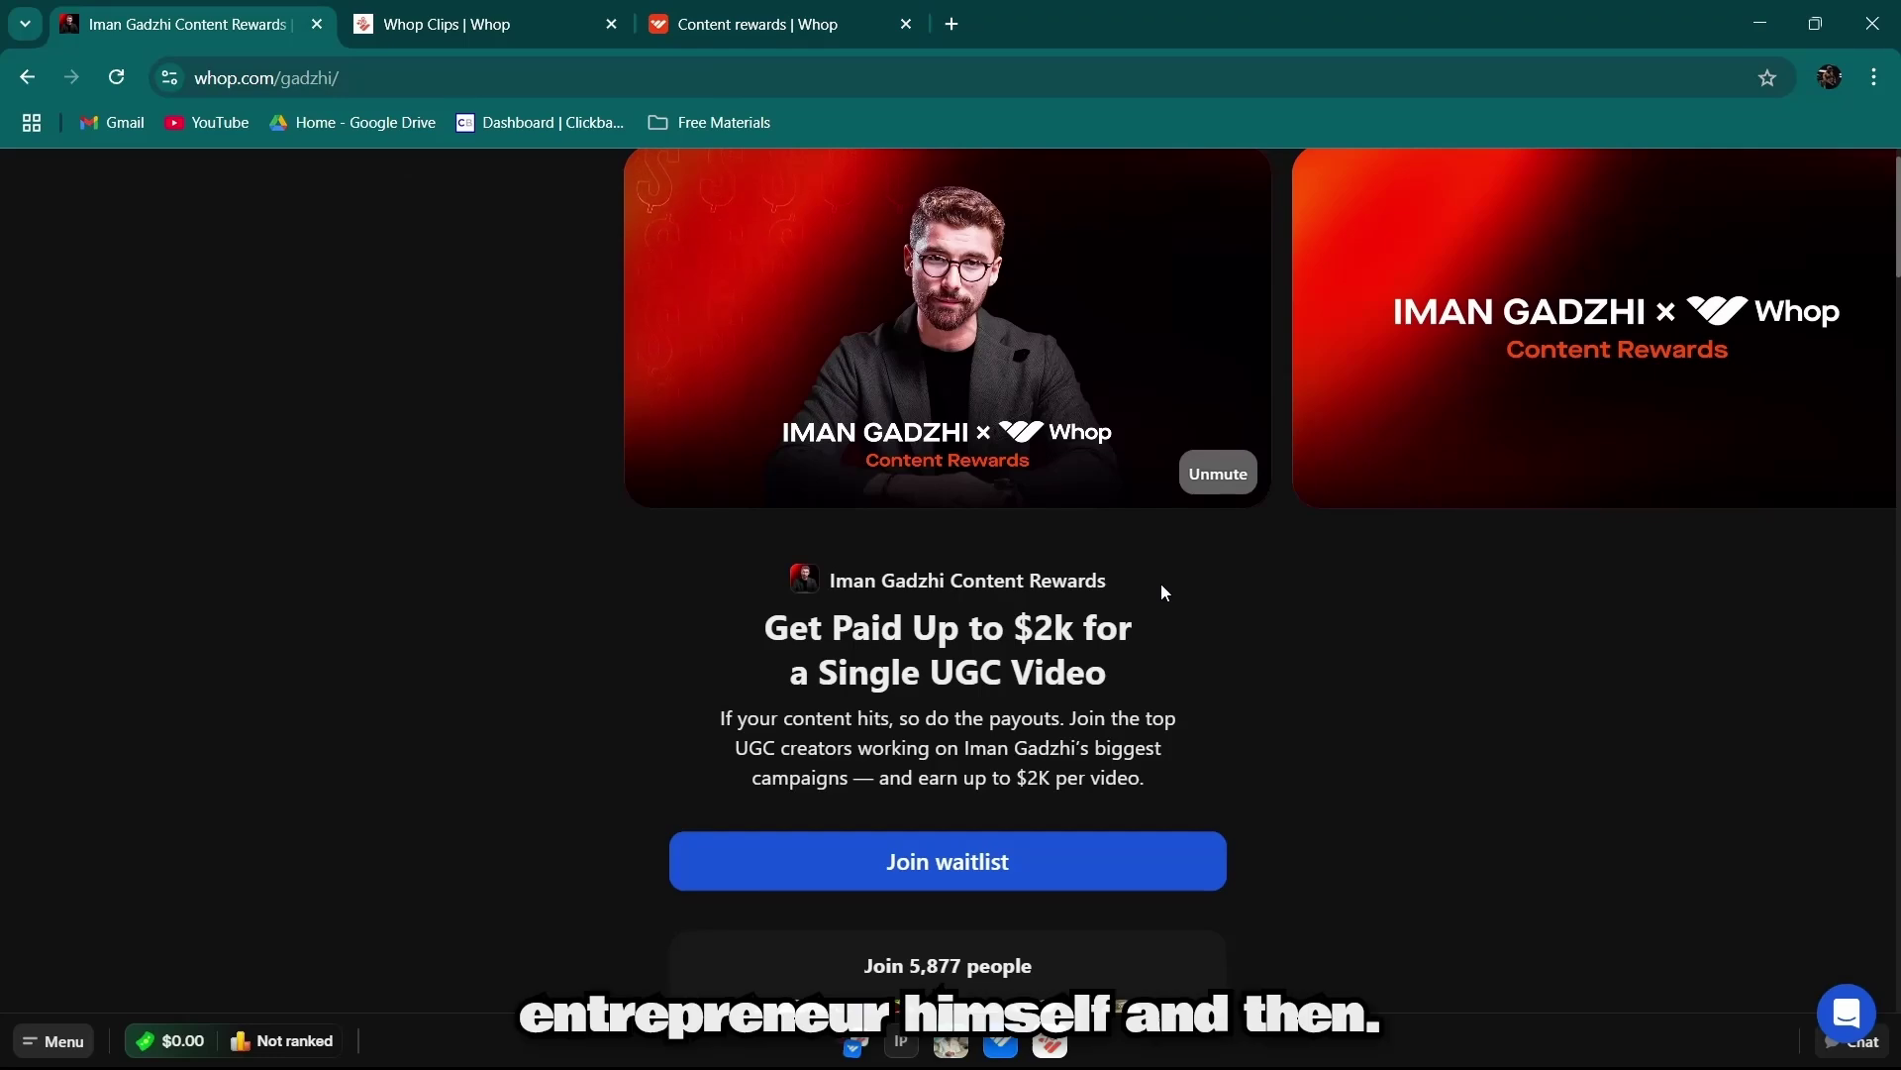
- Browse the content rewards grid, then switch back to the $2k-per-video UGC campaign page
left_click(807, 25)
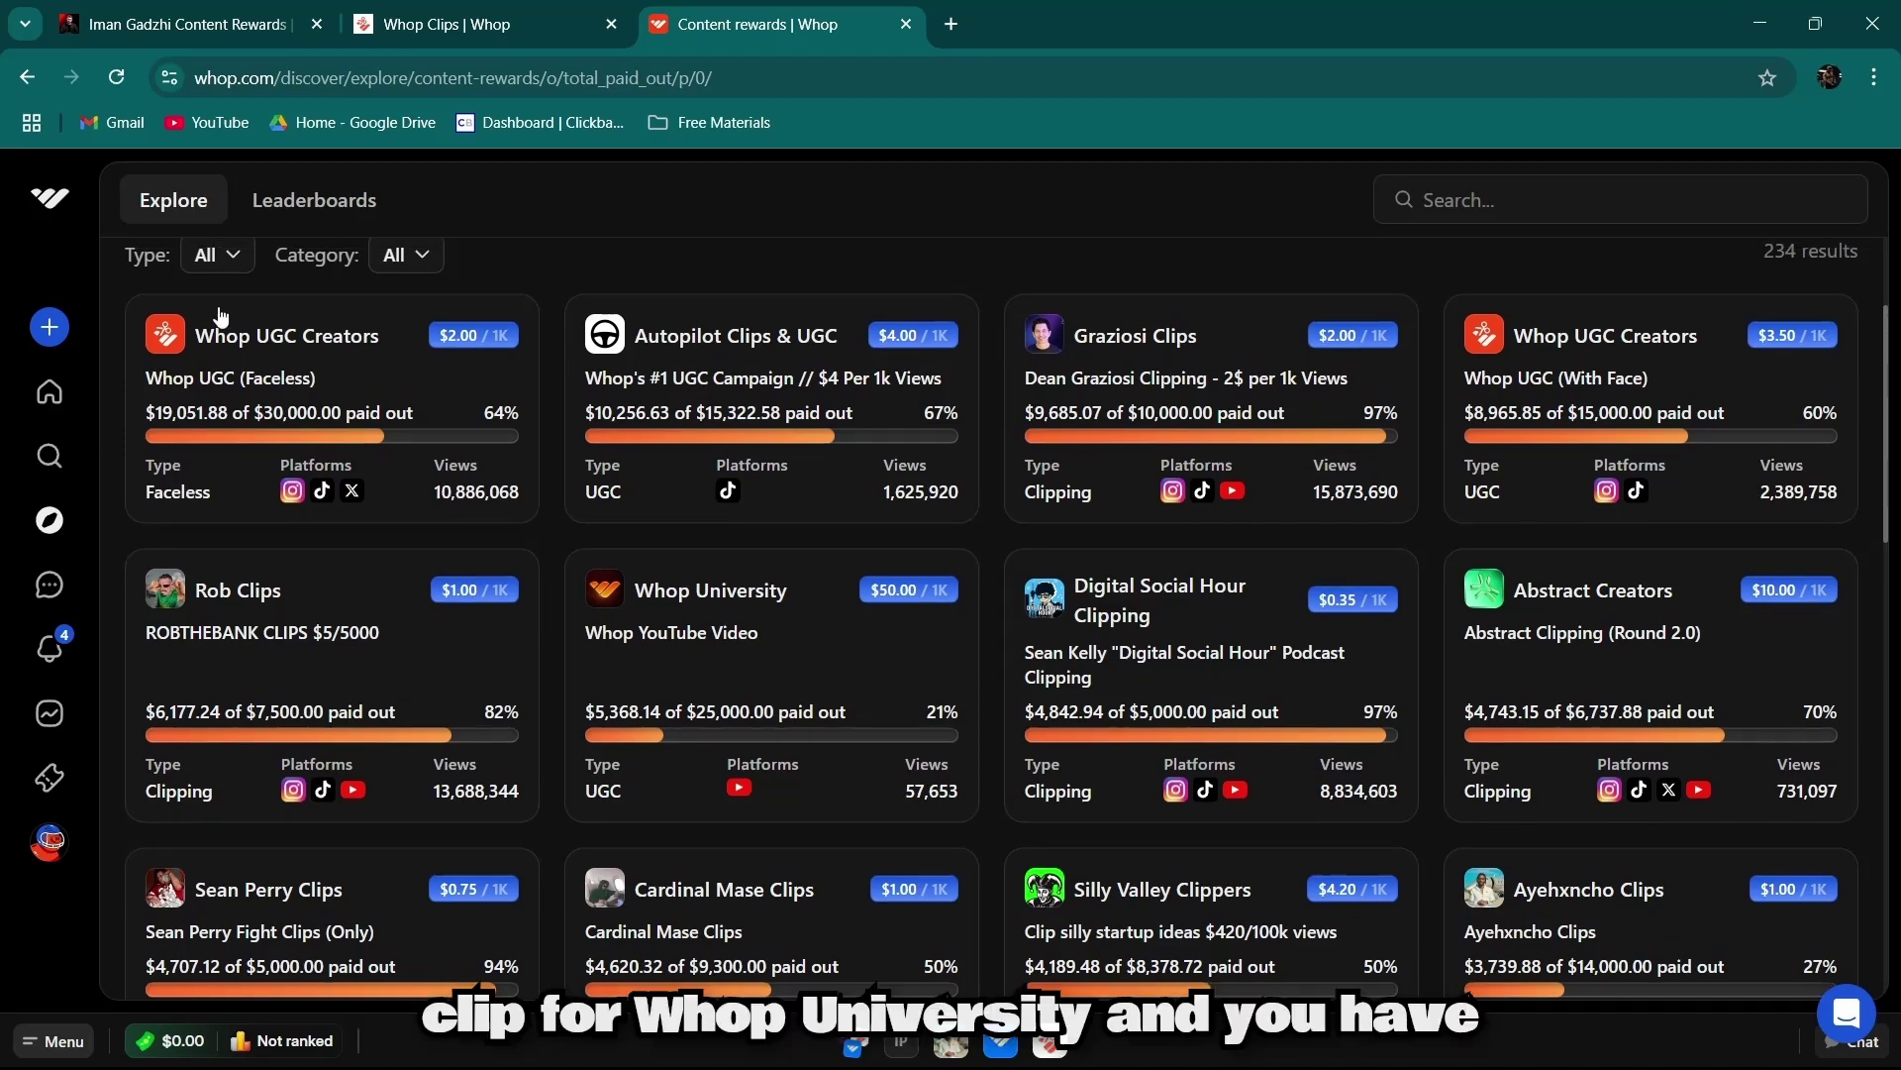
scroll(776, 672, "down", 4)
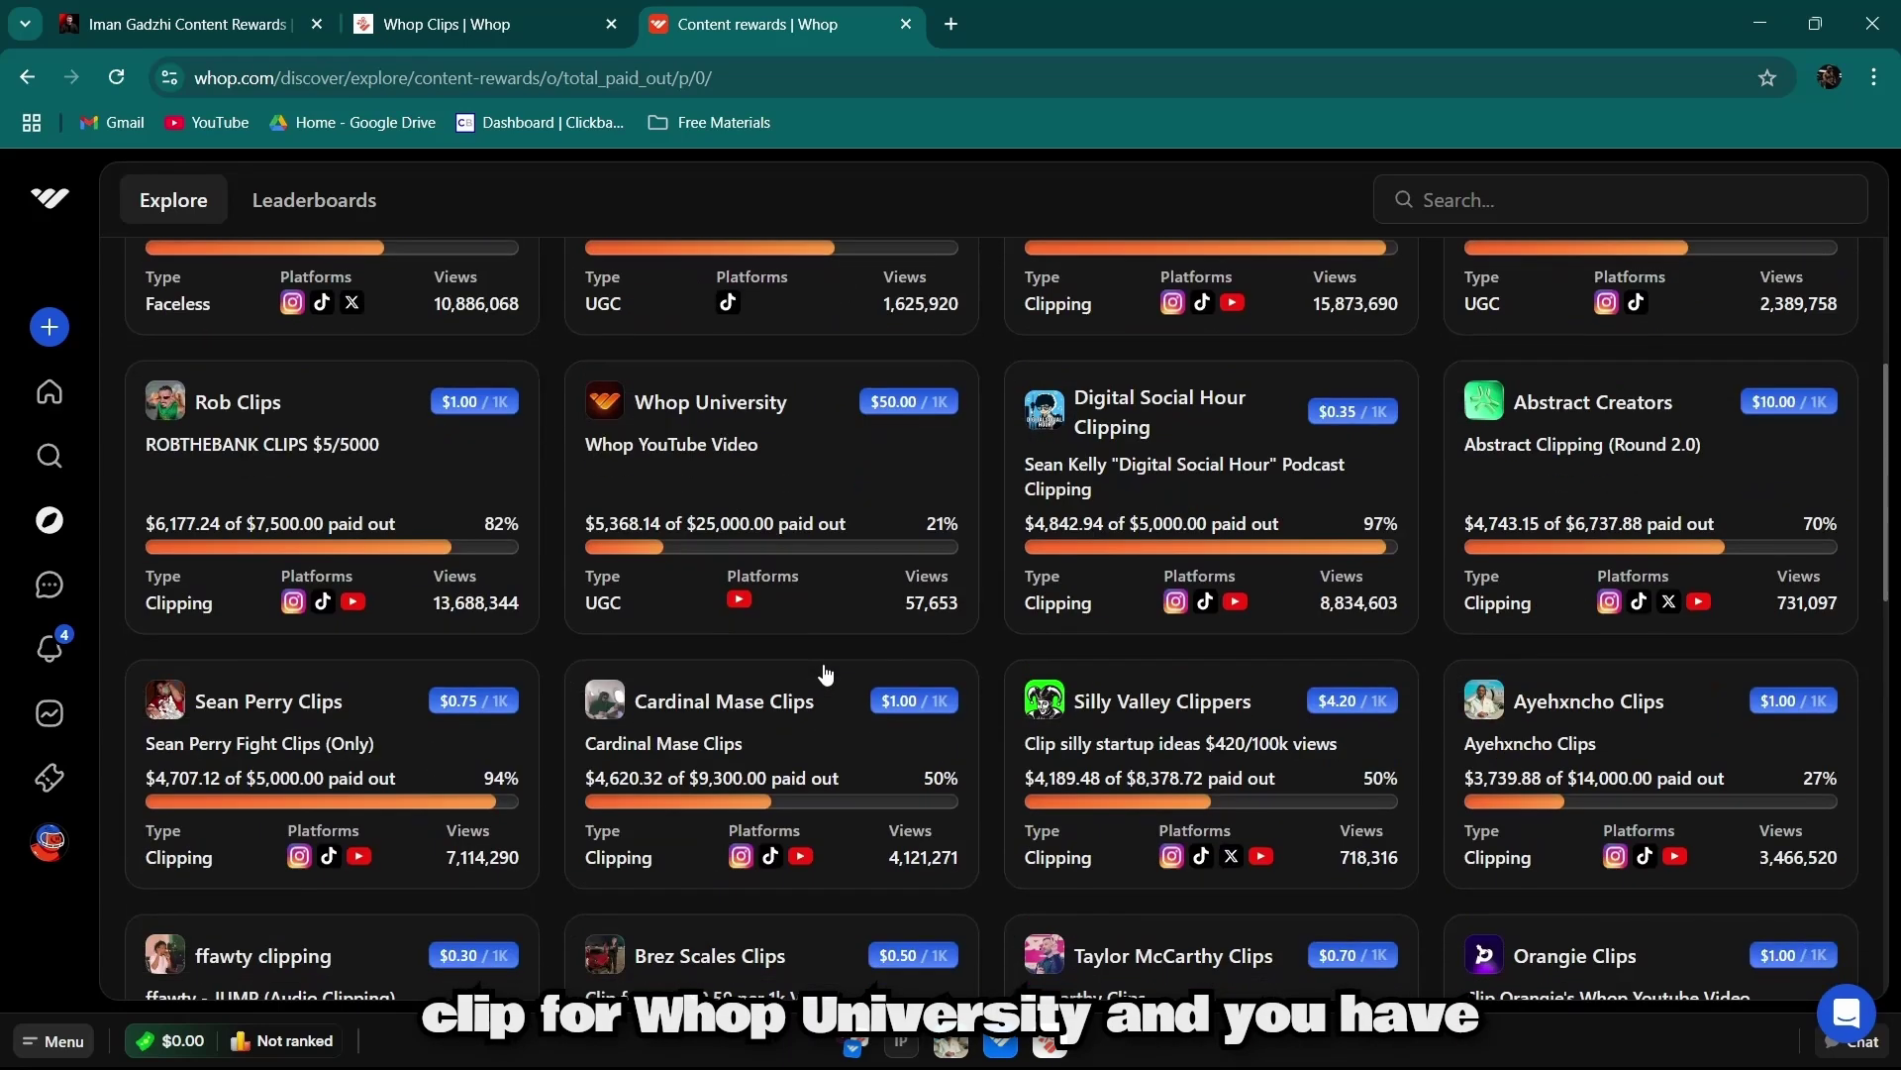
scroll(967, 842, "down", 4)
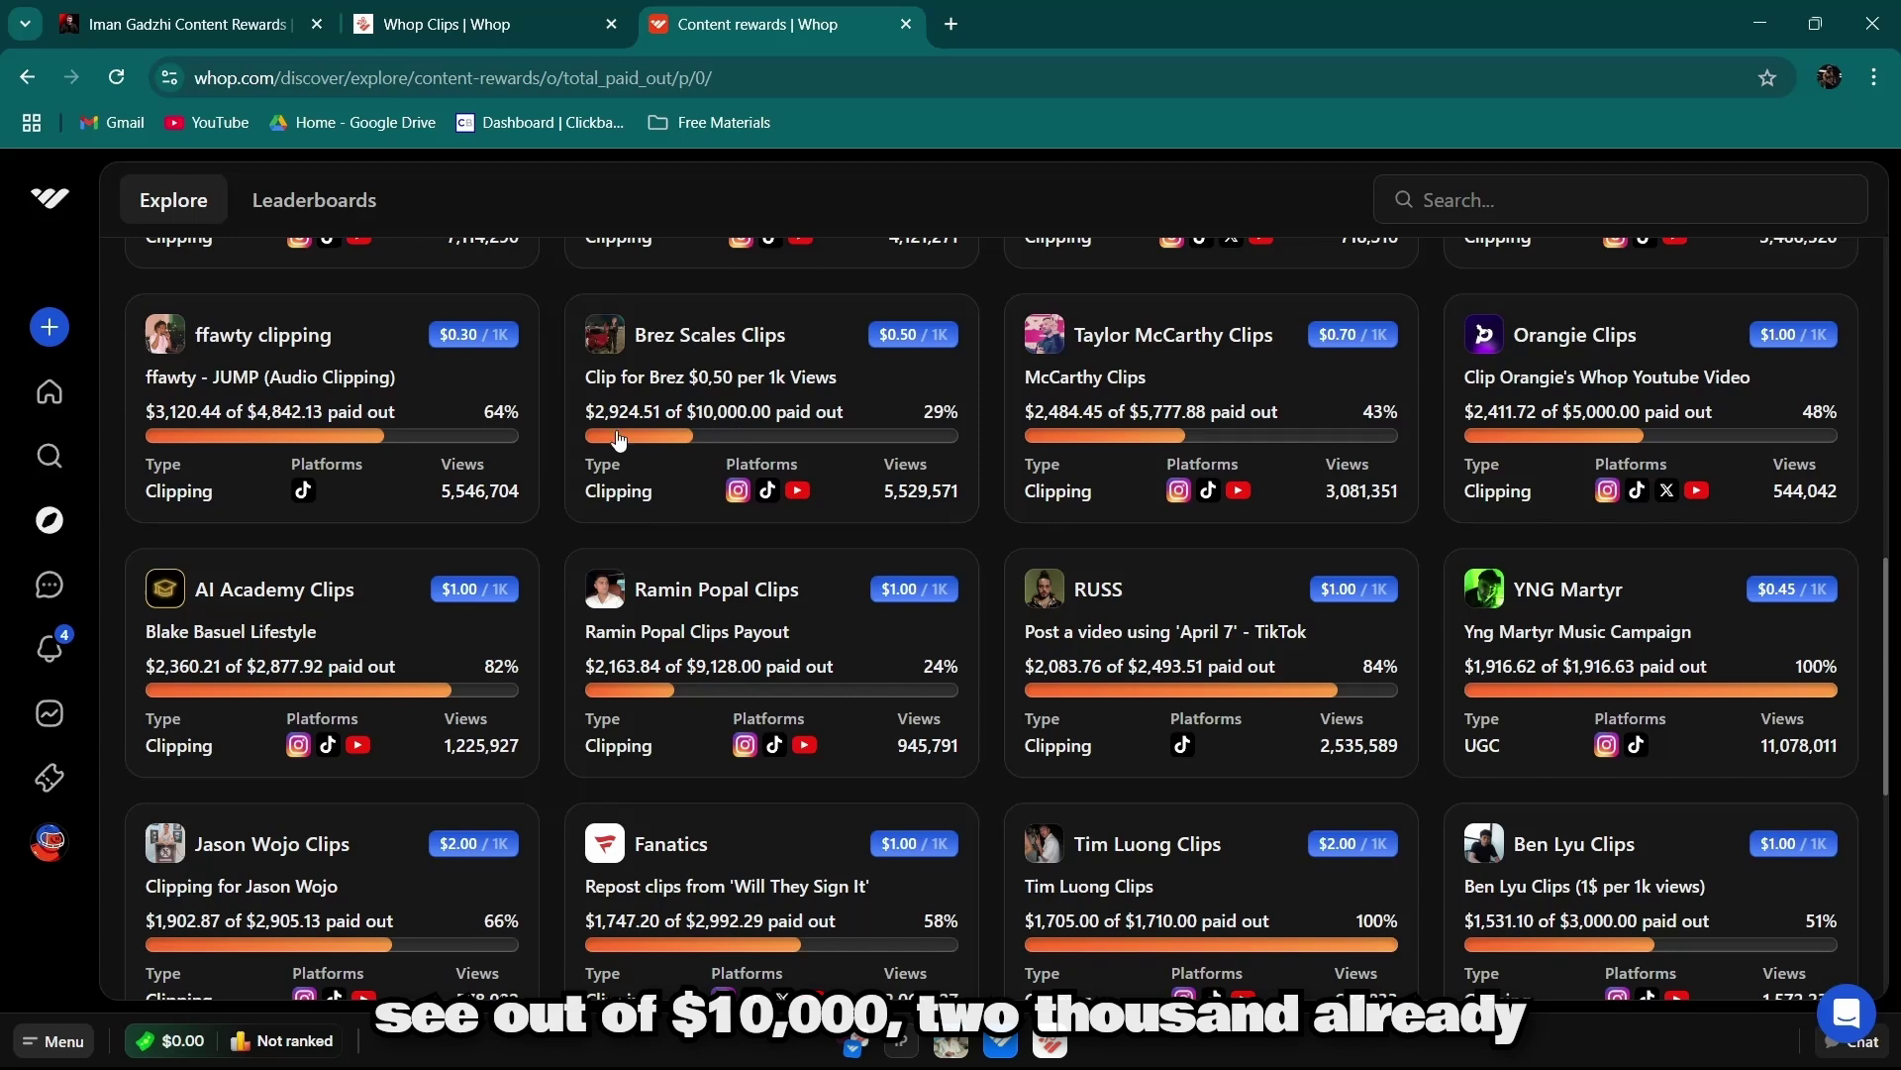
scroll(660, 436, "up", 3)
scroll(661, 435, "up", 2)
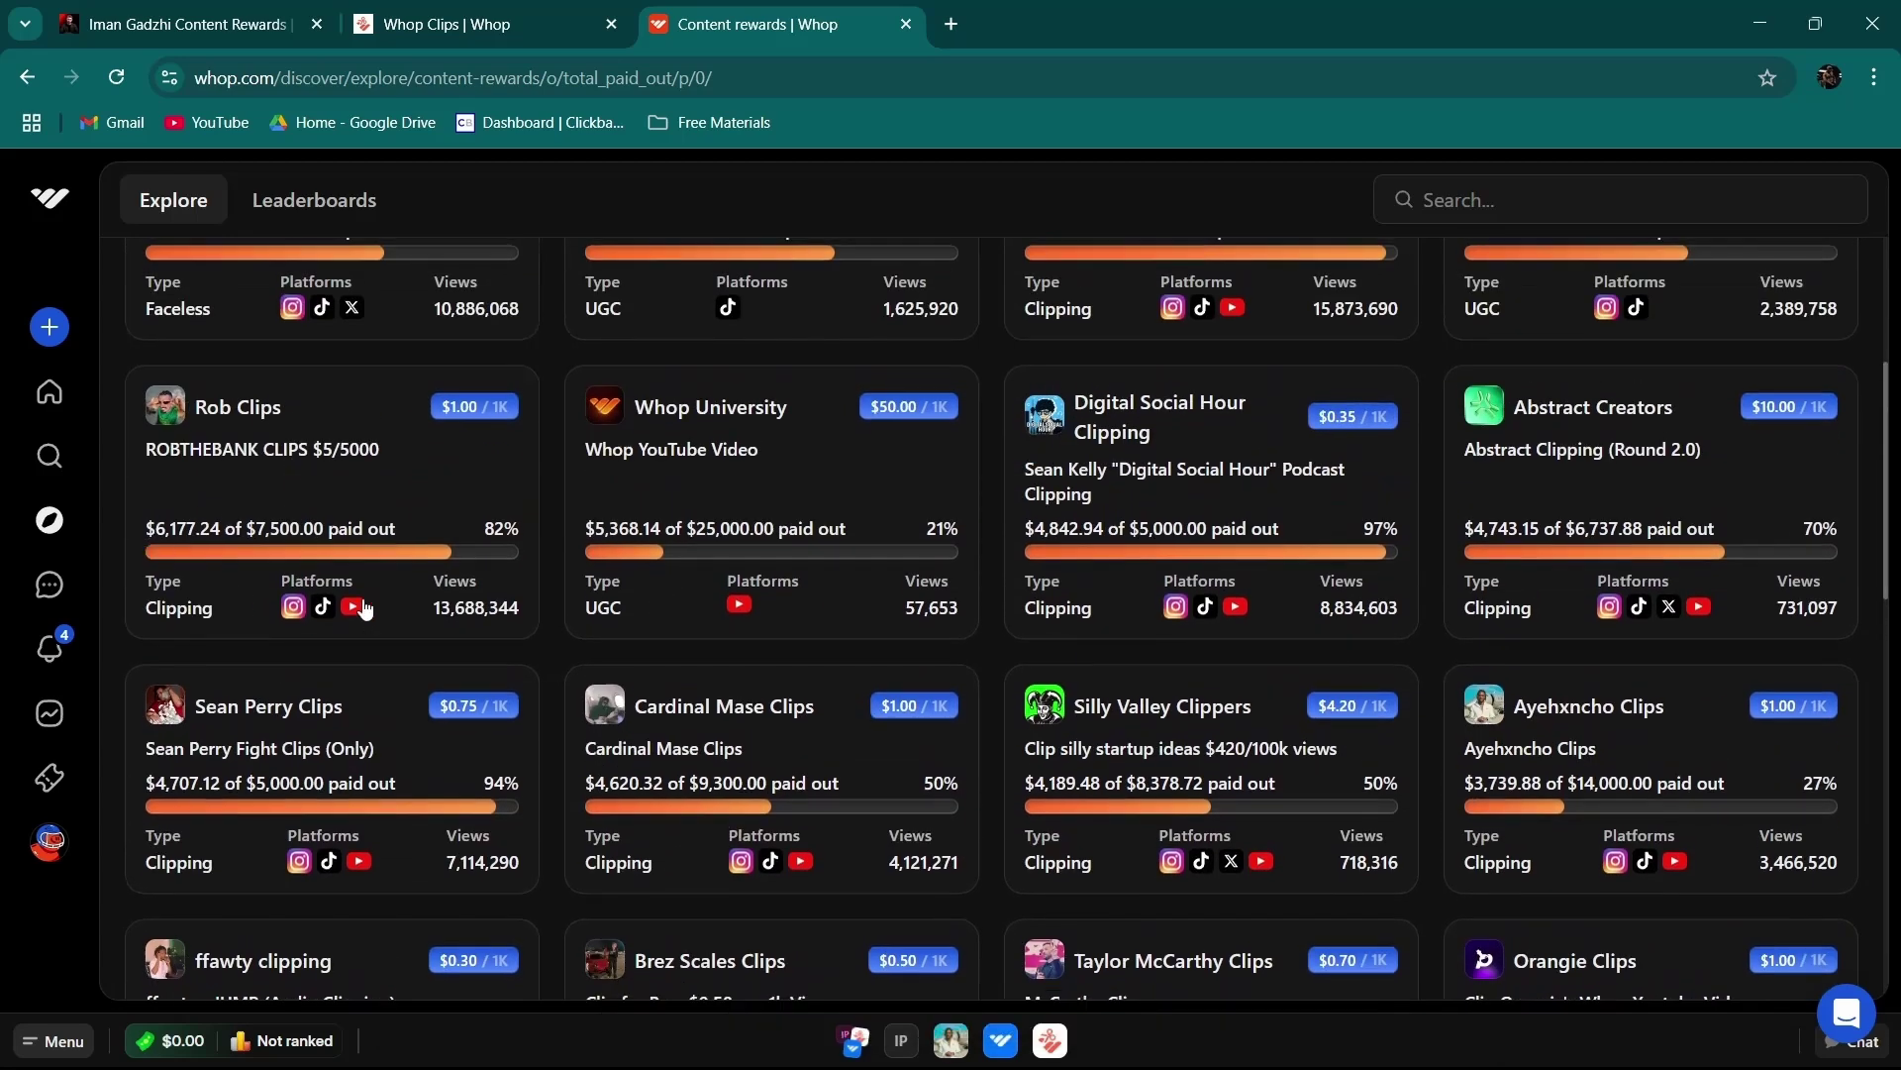
scroll(365, 609, "up", 3)
scroll(362, 607, "up", 1)
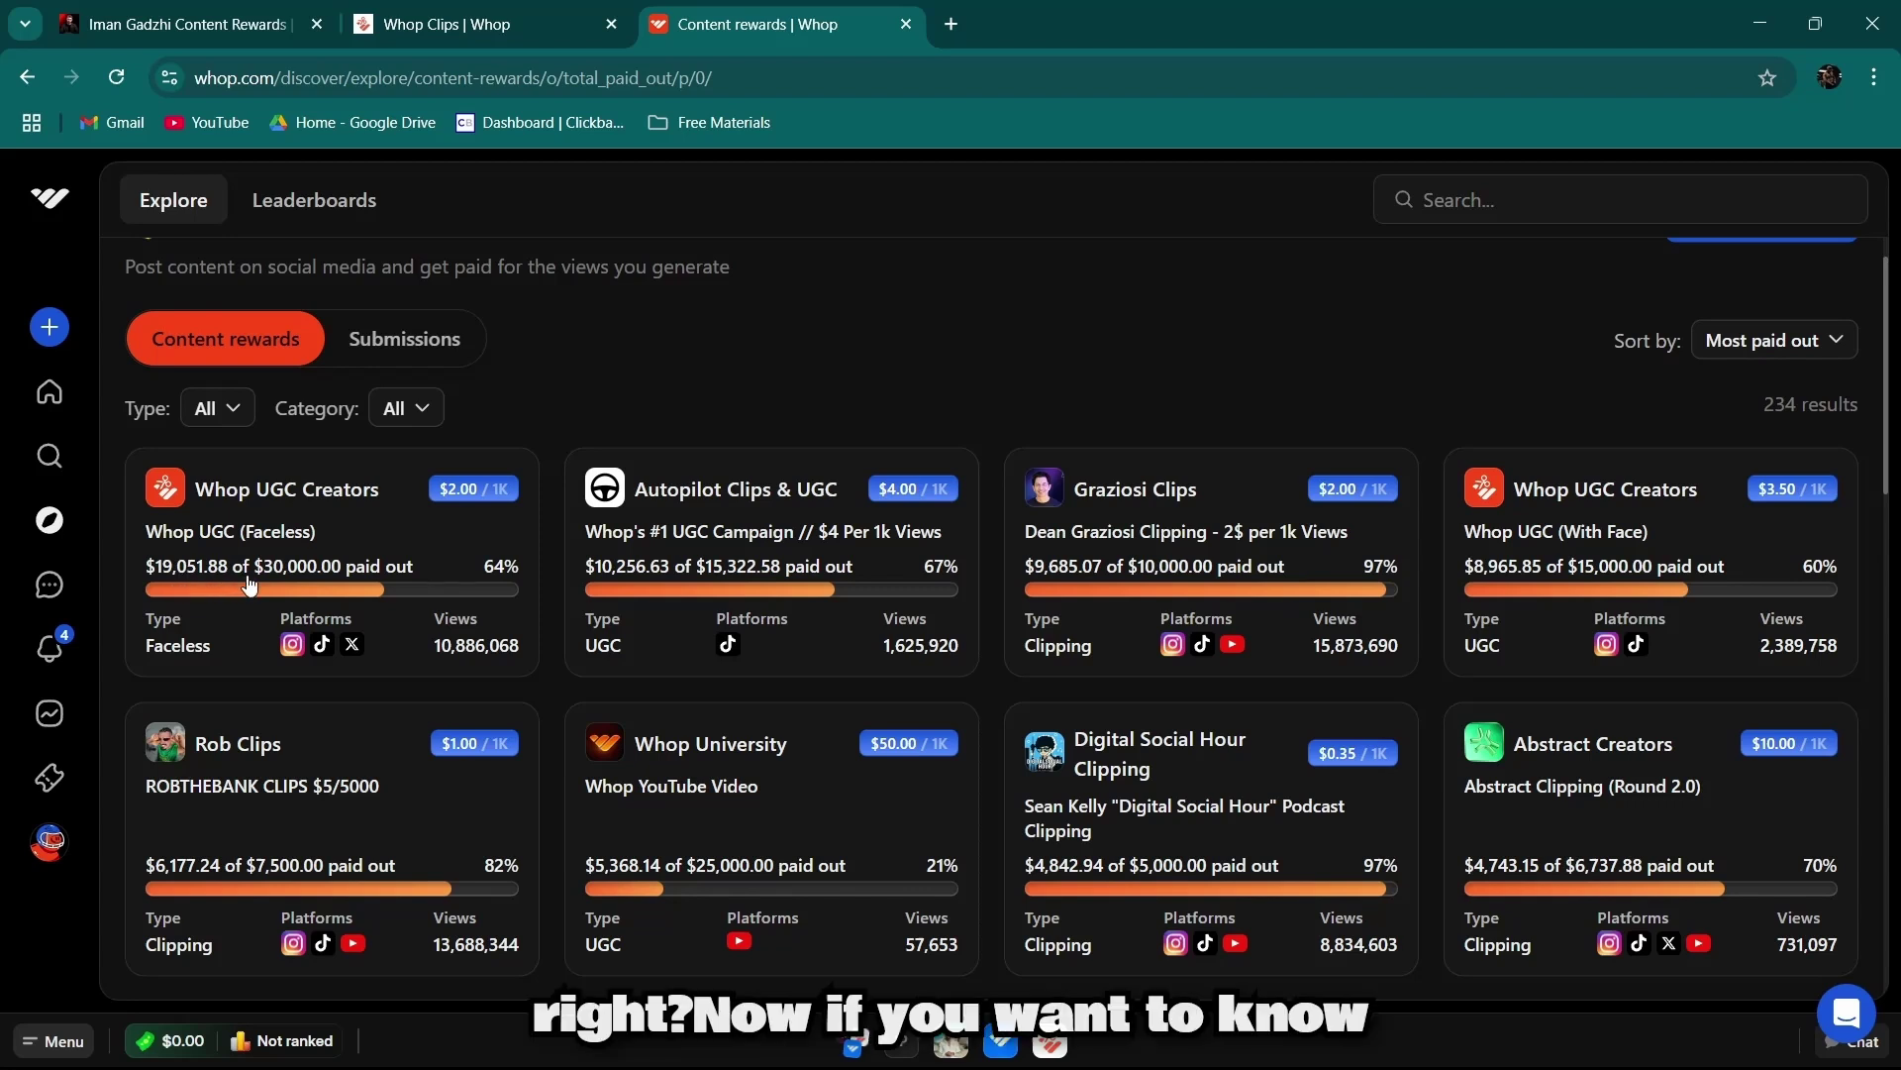
scroll(250, 586, "up", 1)
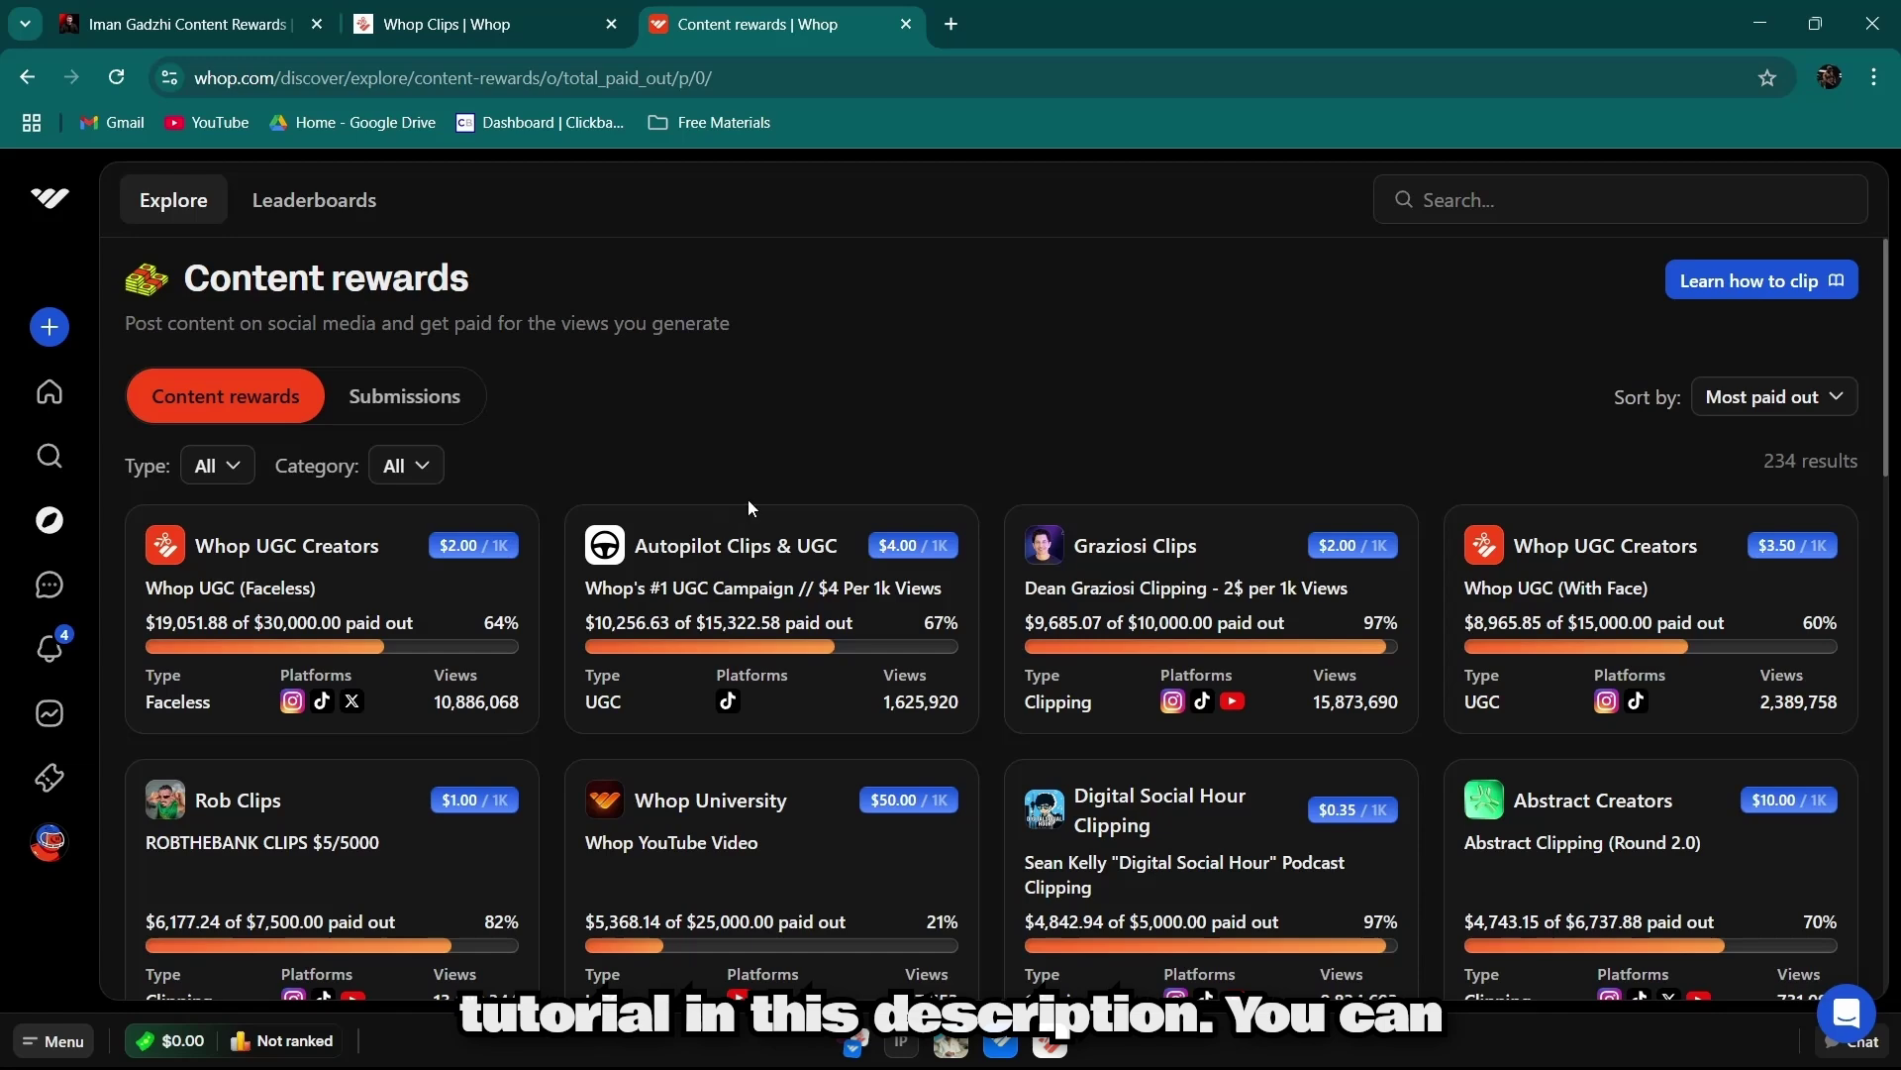
key("ctrl+1")
- Scroll the campaign page to show the accepted $1.80 submission at $50.00 / 1K
scroll(1484, 685, "down", 2)
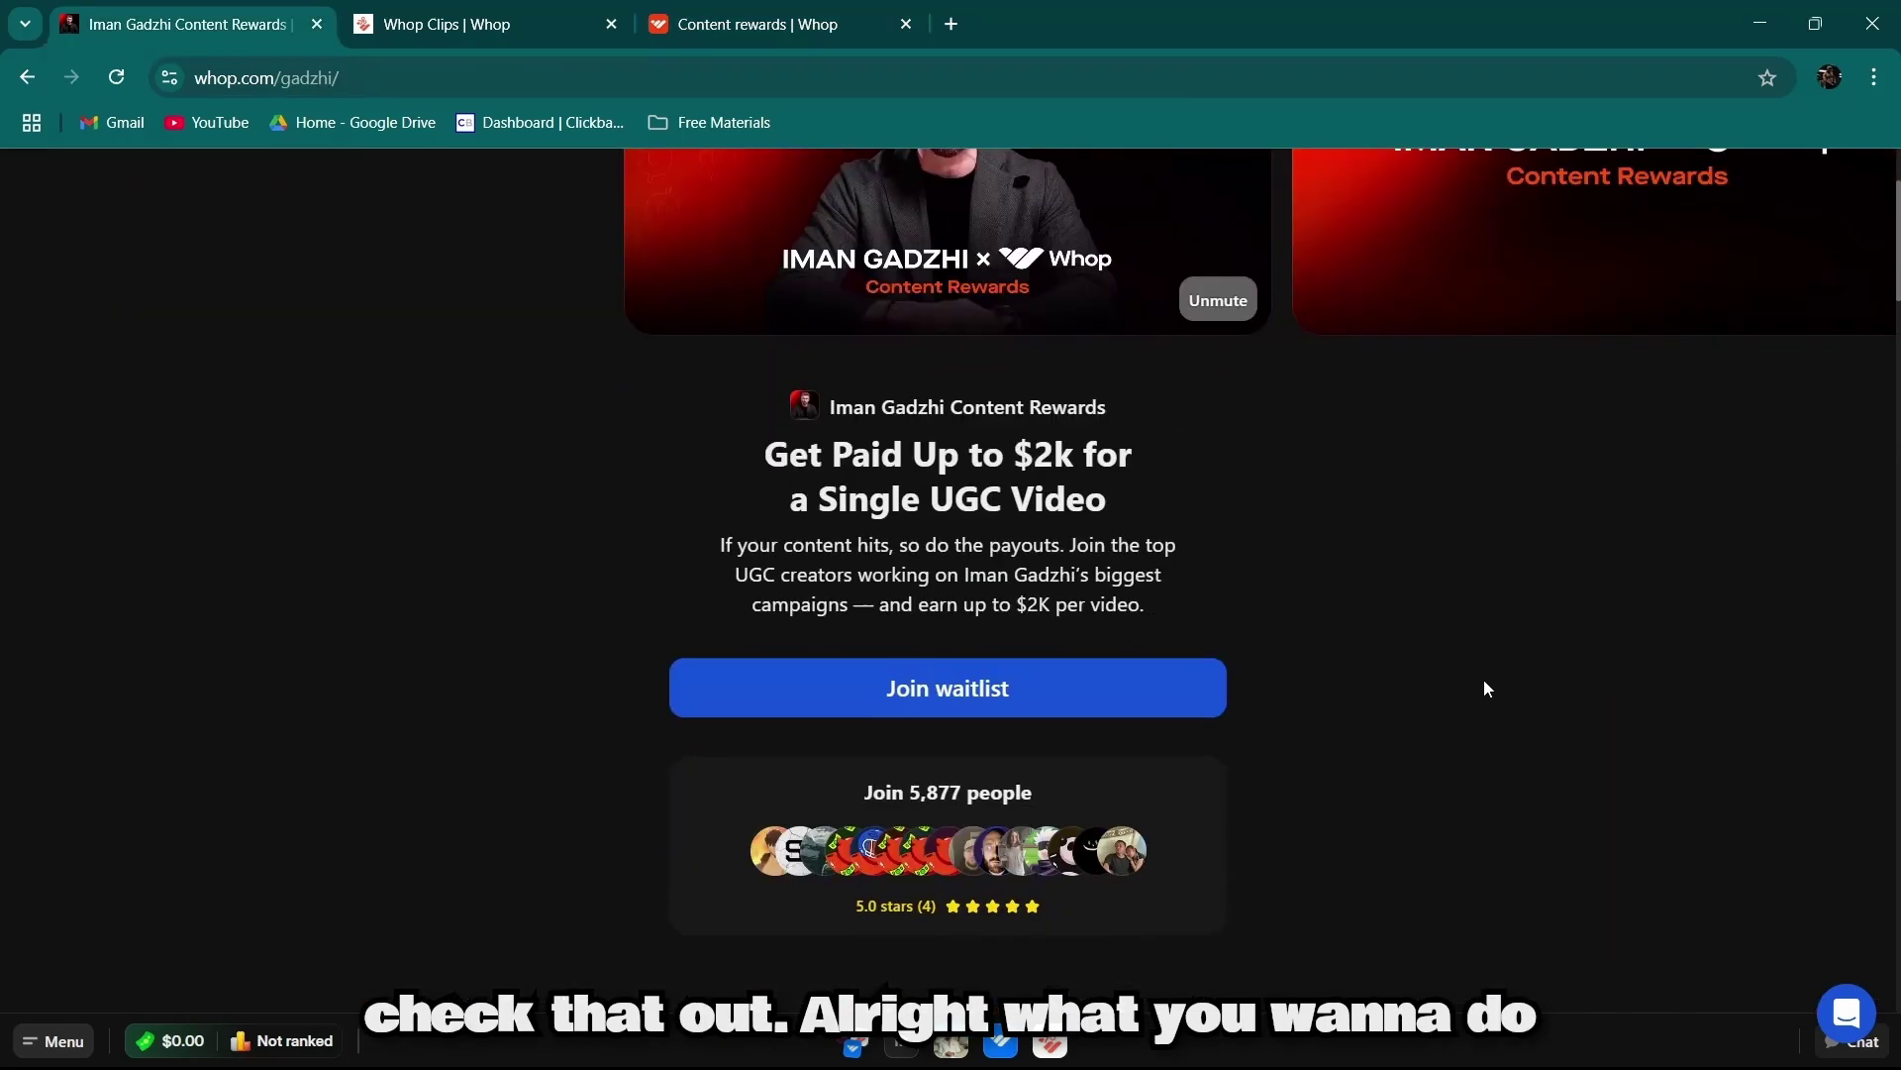
scroll(1485, 687, "up", 2)
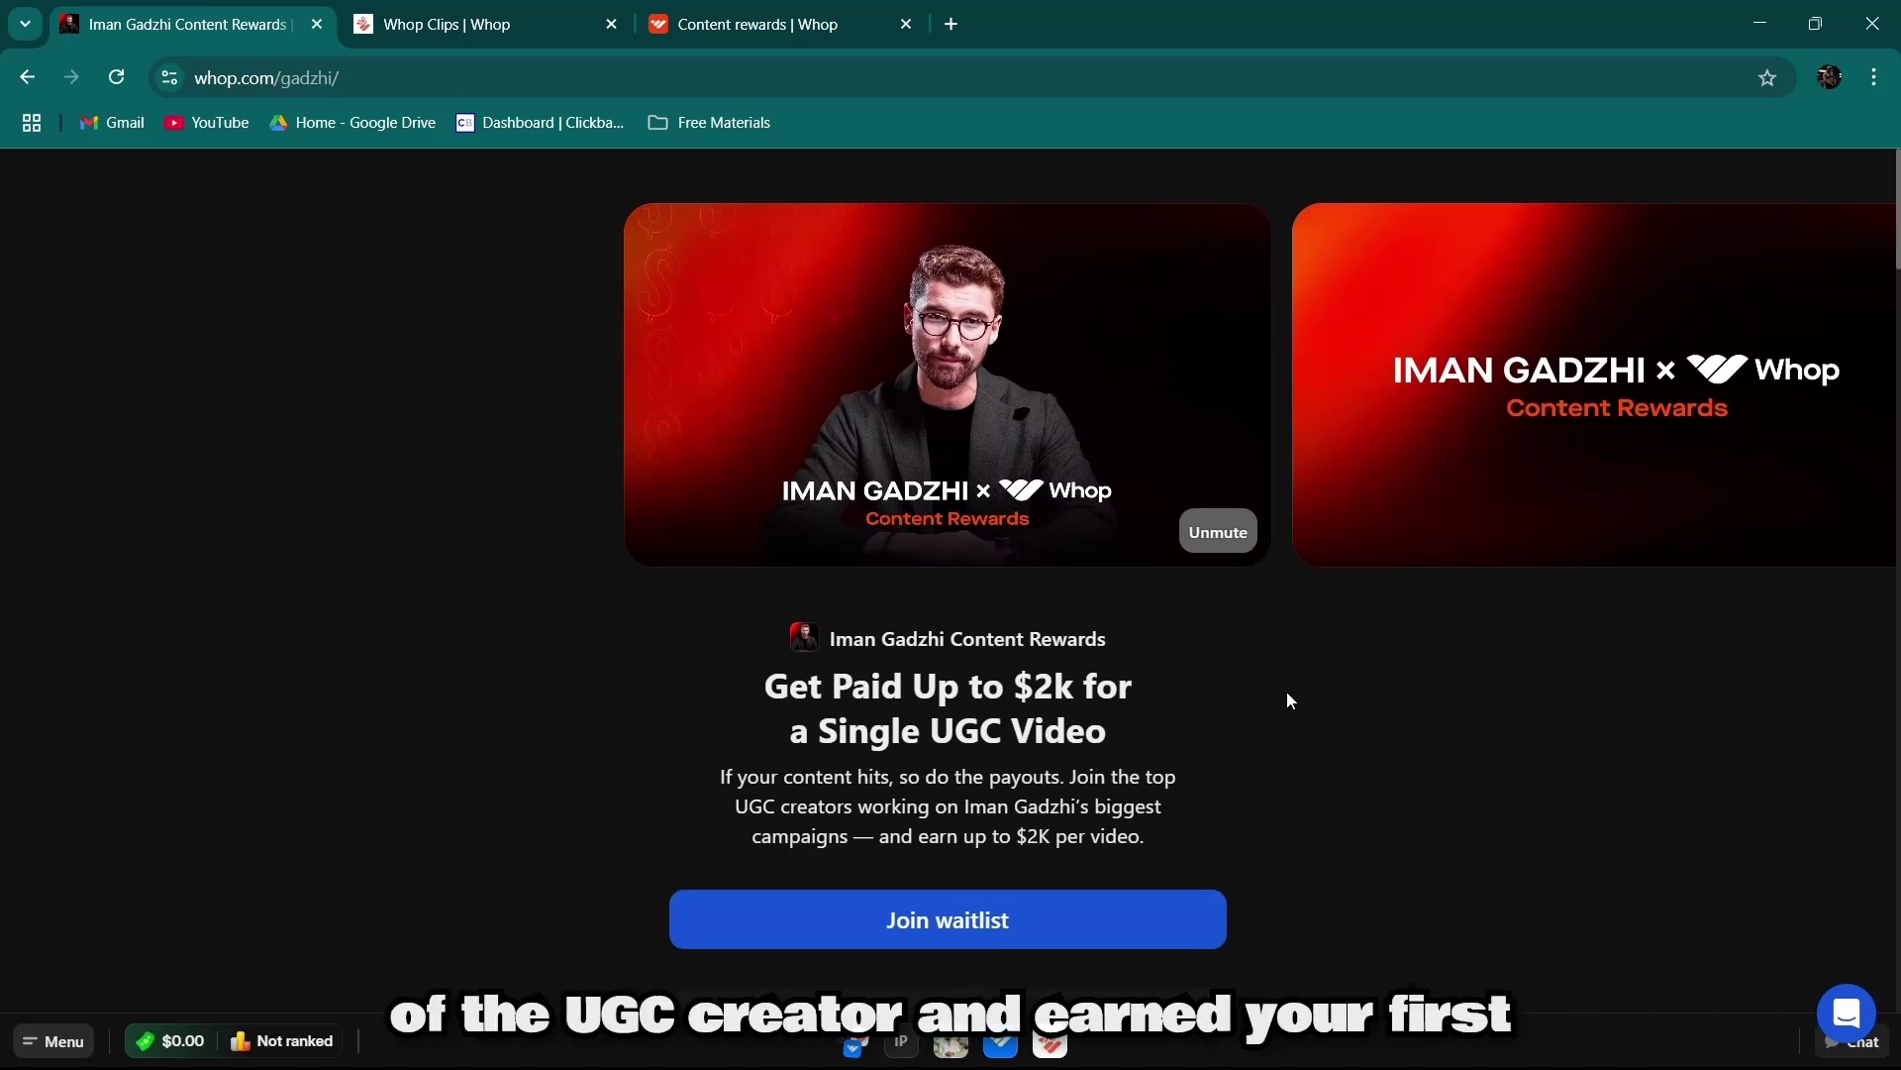
scroll(1290, 701, "down", 1)
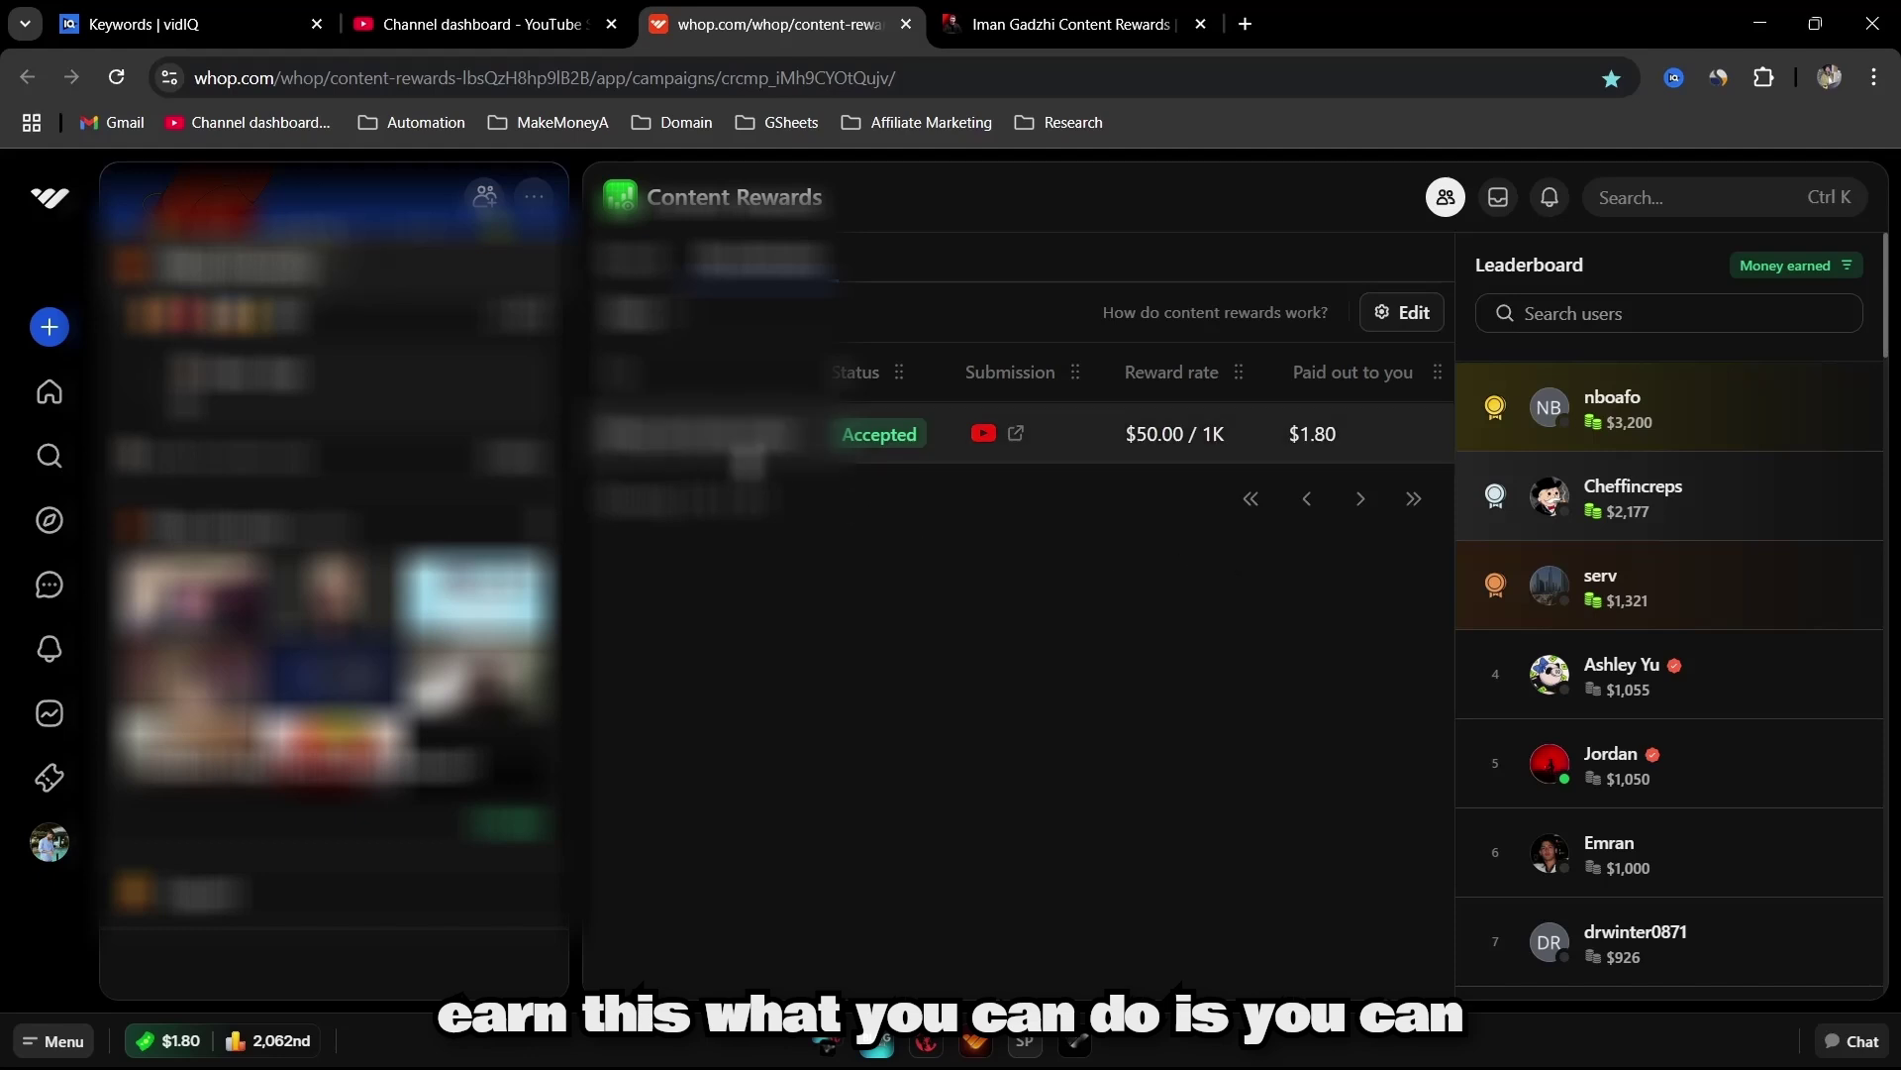
left_click(748, 454)
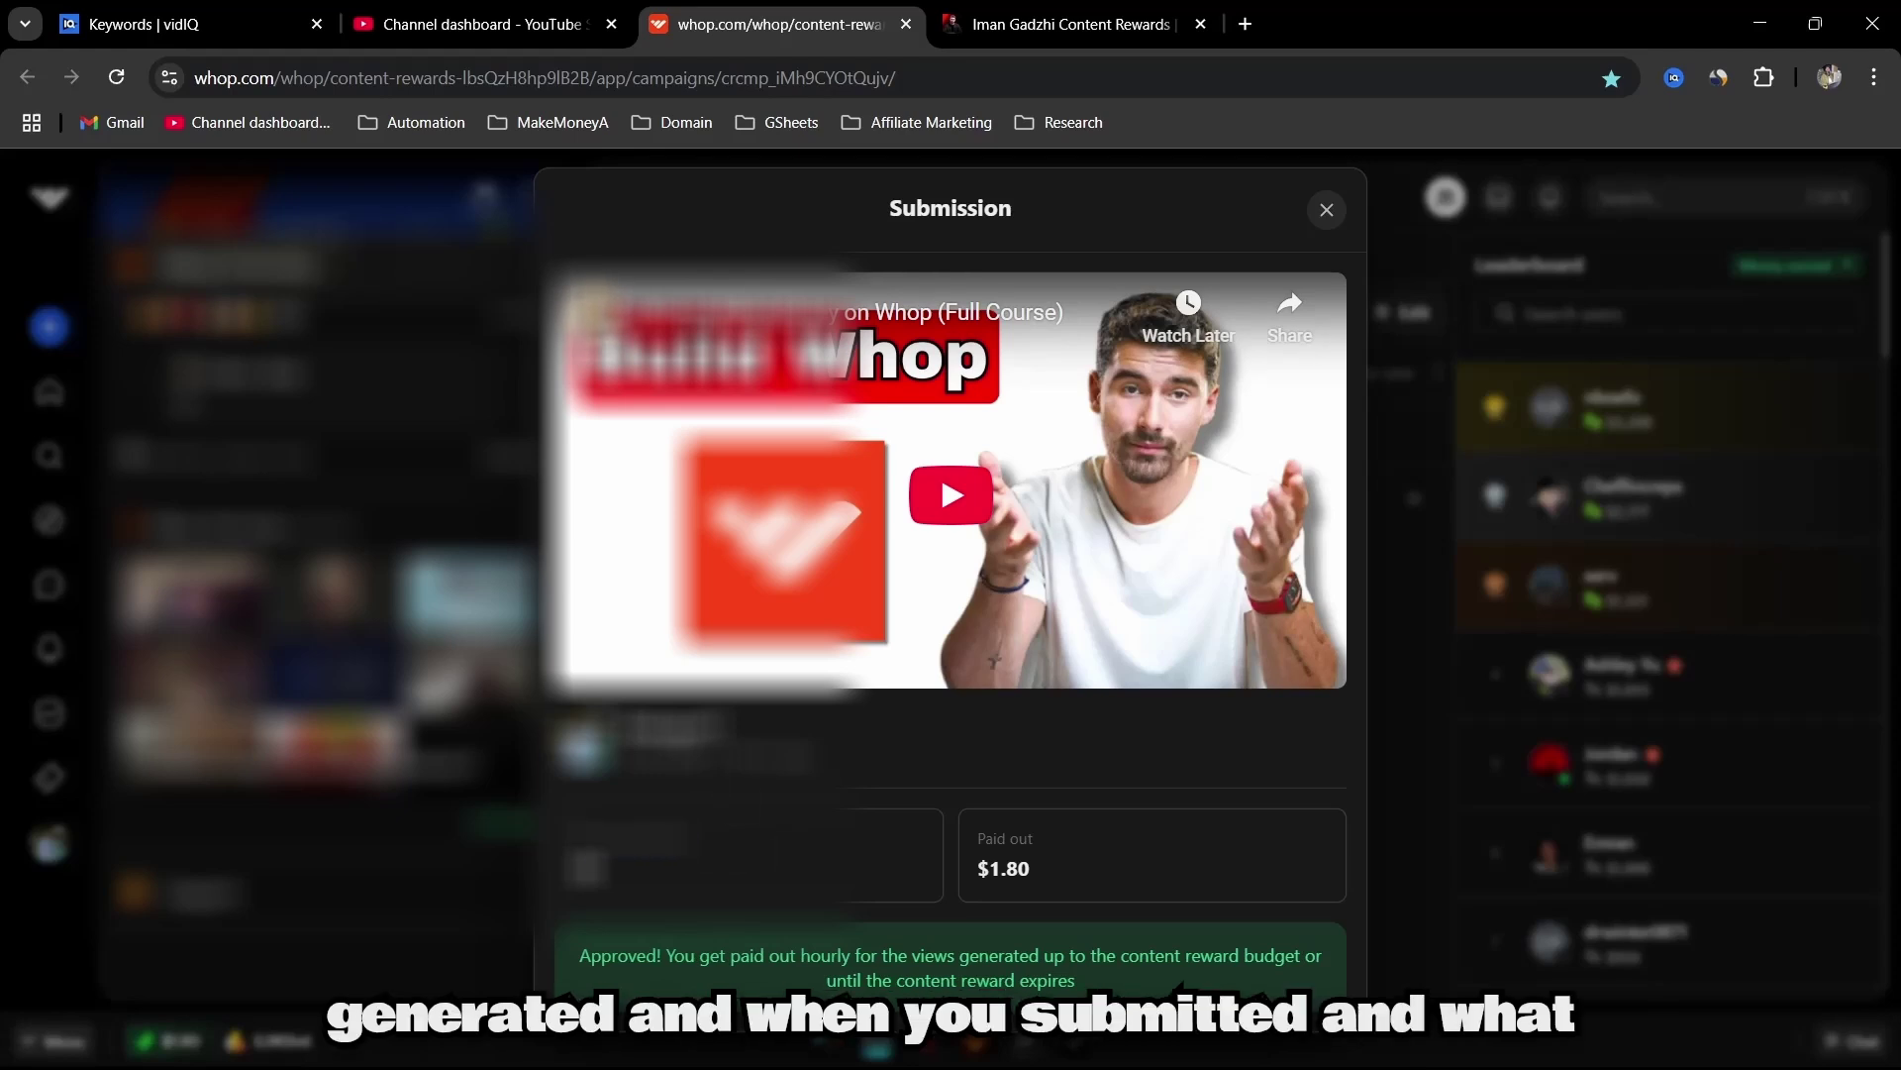
left_click_drag(976, 839, 1034, 842)
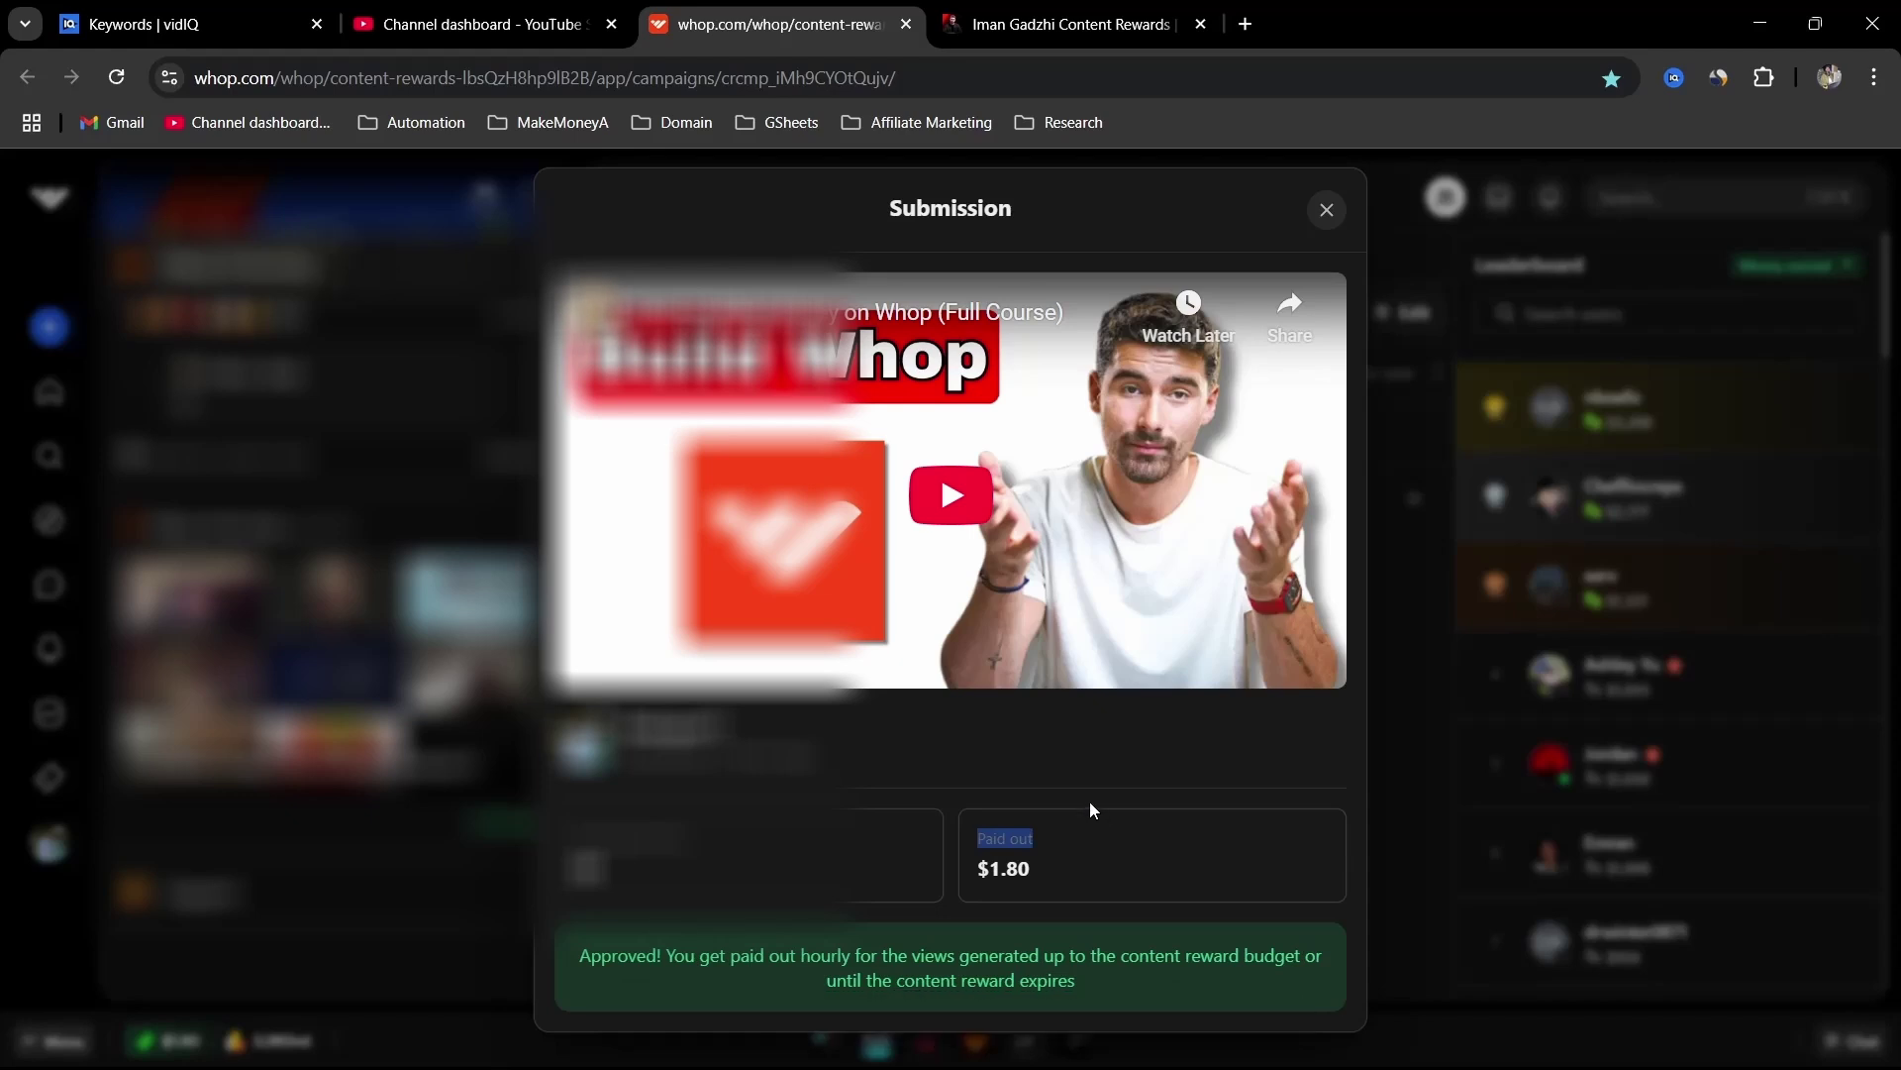
left_click(1327, 210)
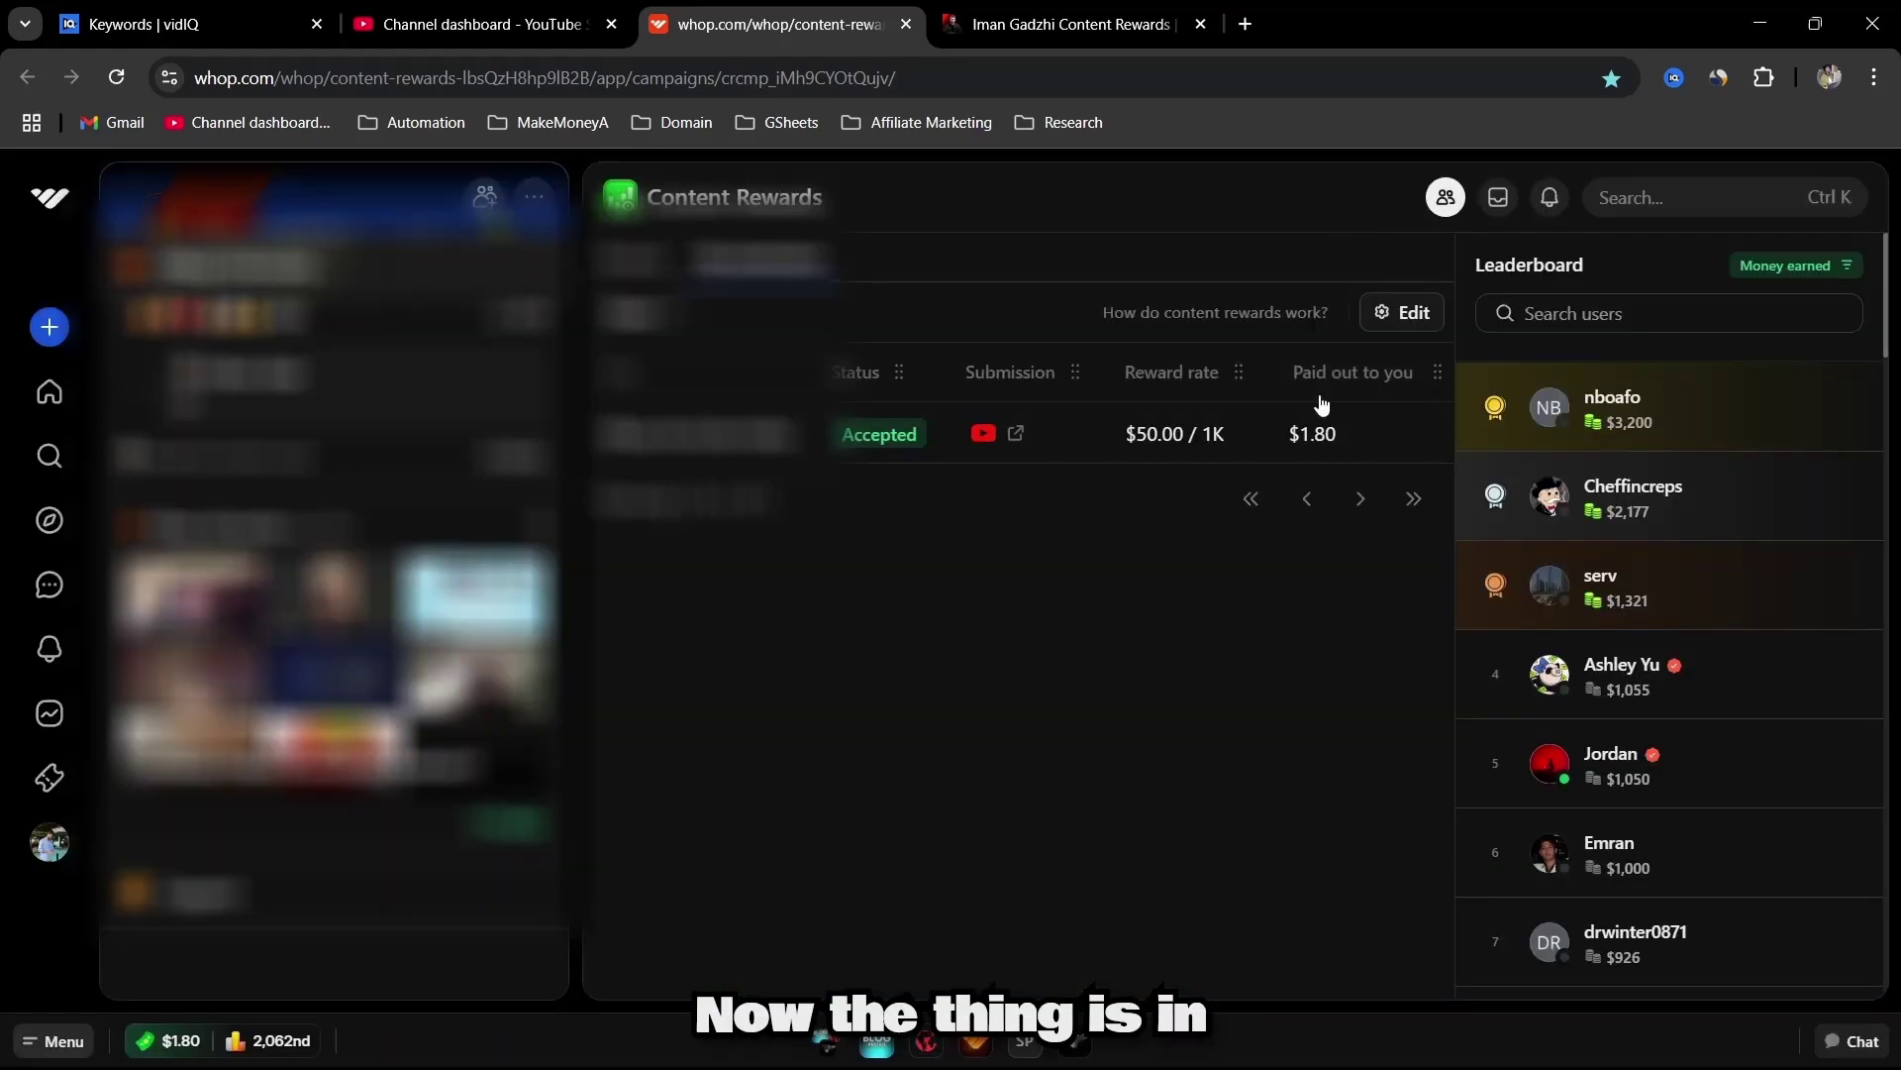
scroll(1168, 436, "right", 3)
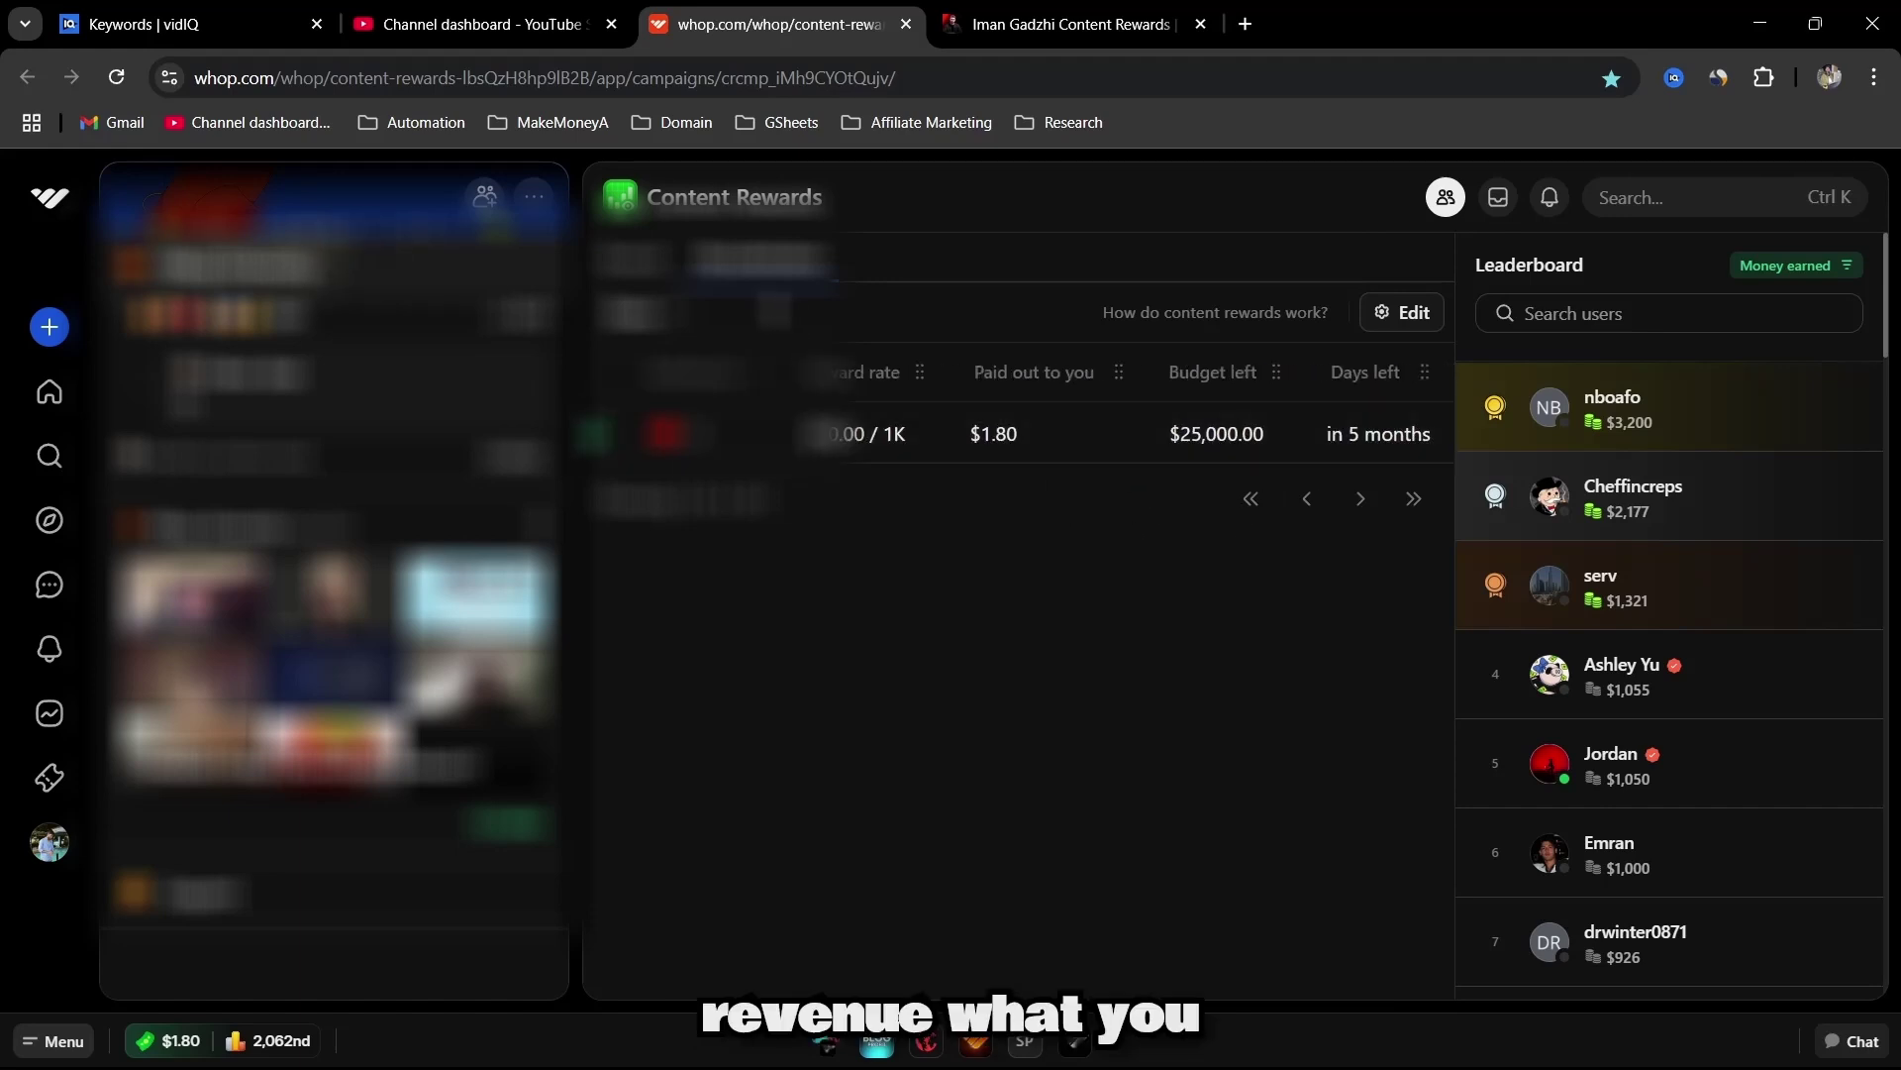
- Go to Affiliates from the dashboard and view the Creator tab's $1.80 pending balance
left_click(45, 723)
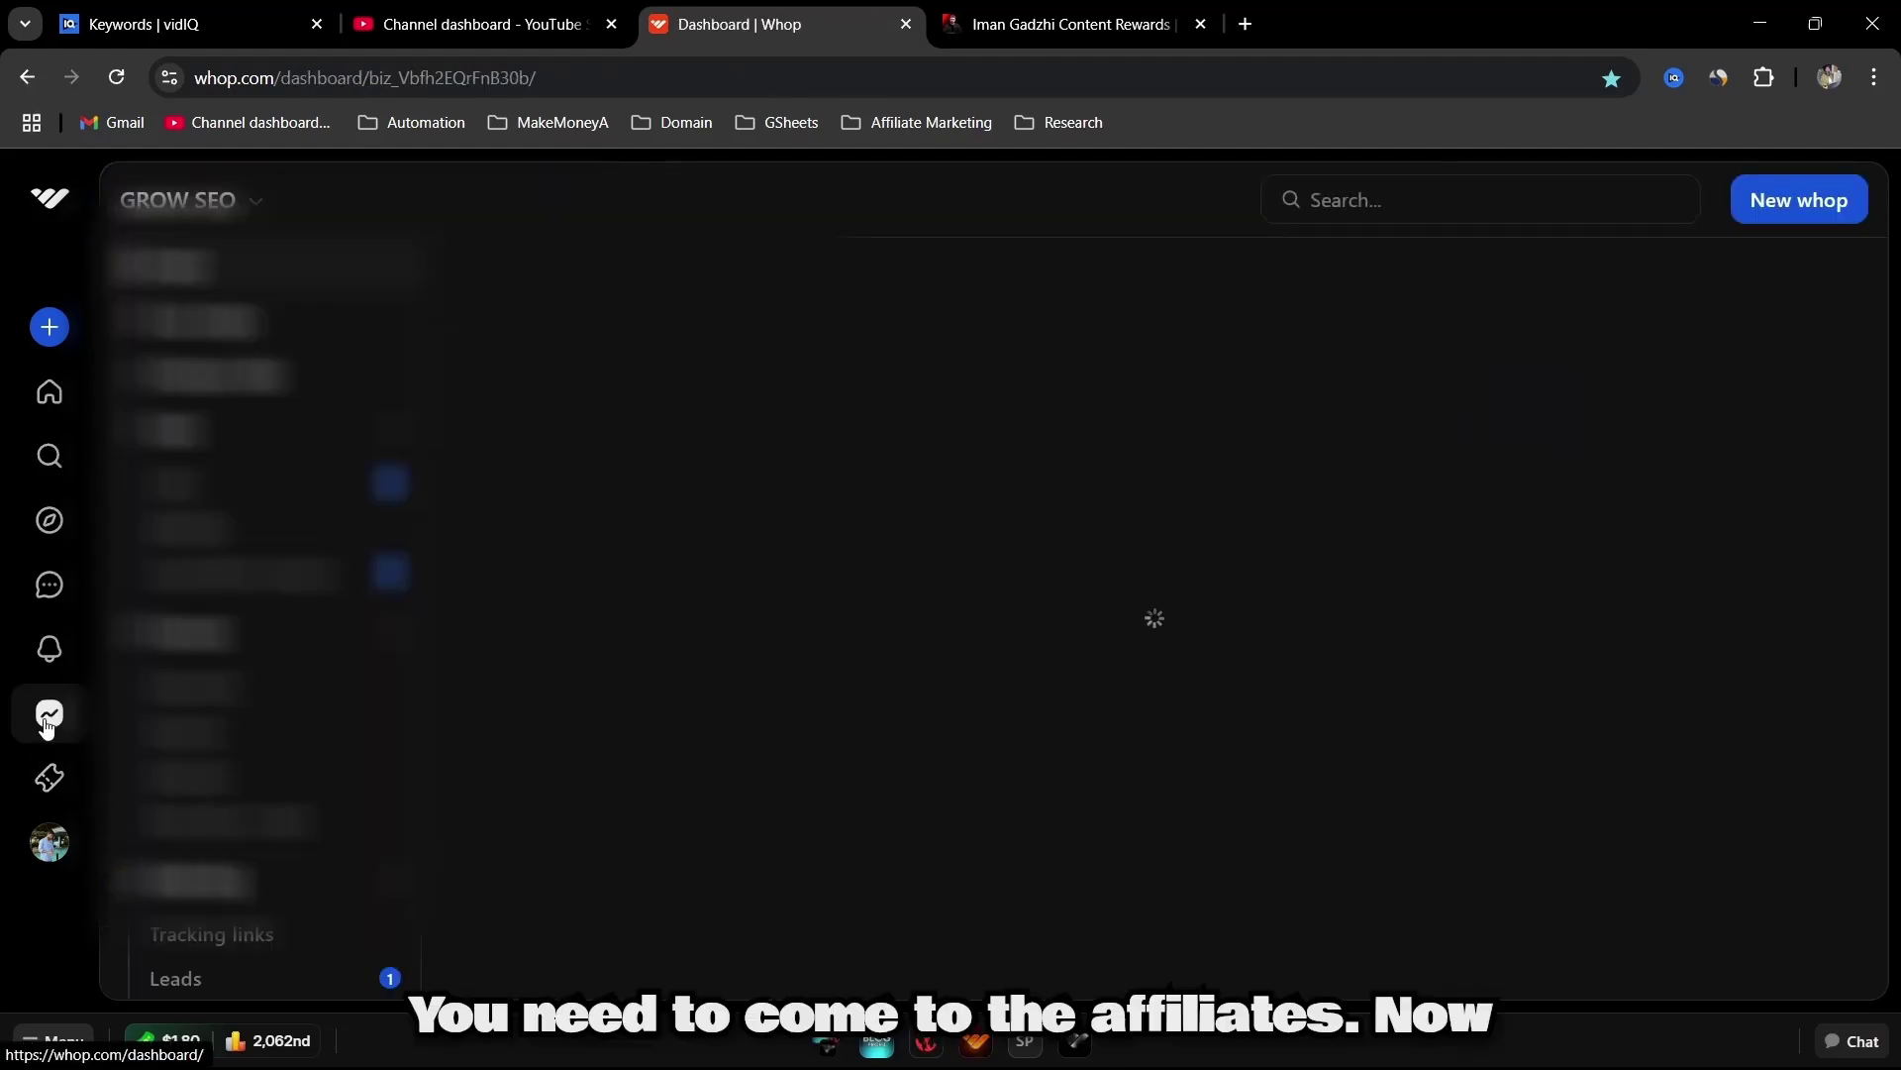
left_click(61, 785)
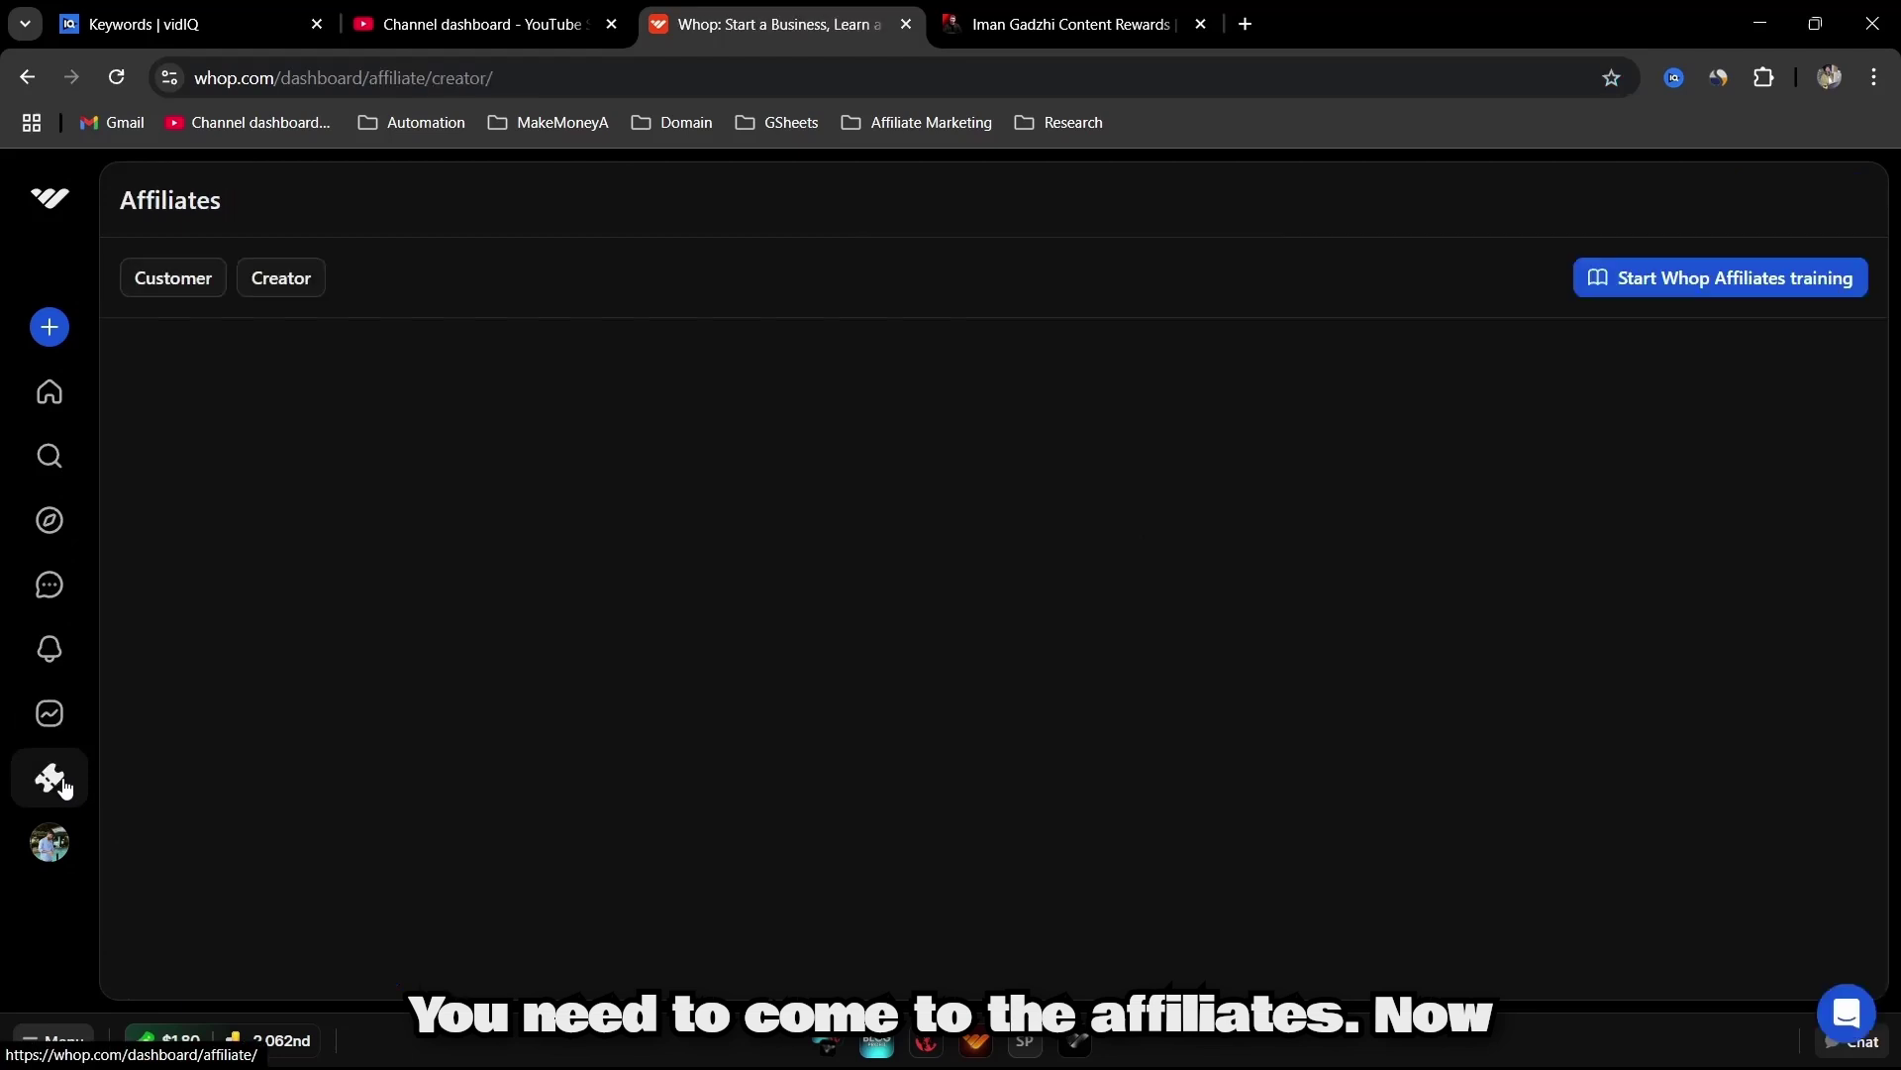
left_click(286, 295)
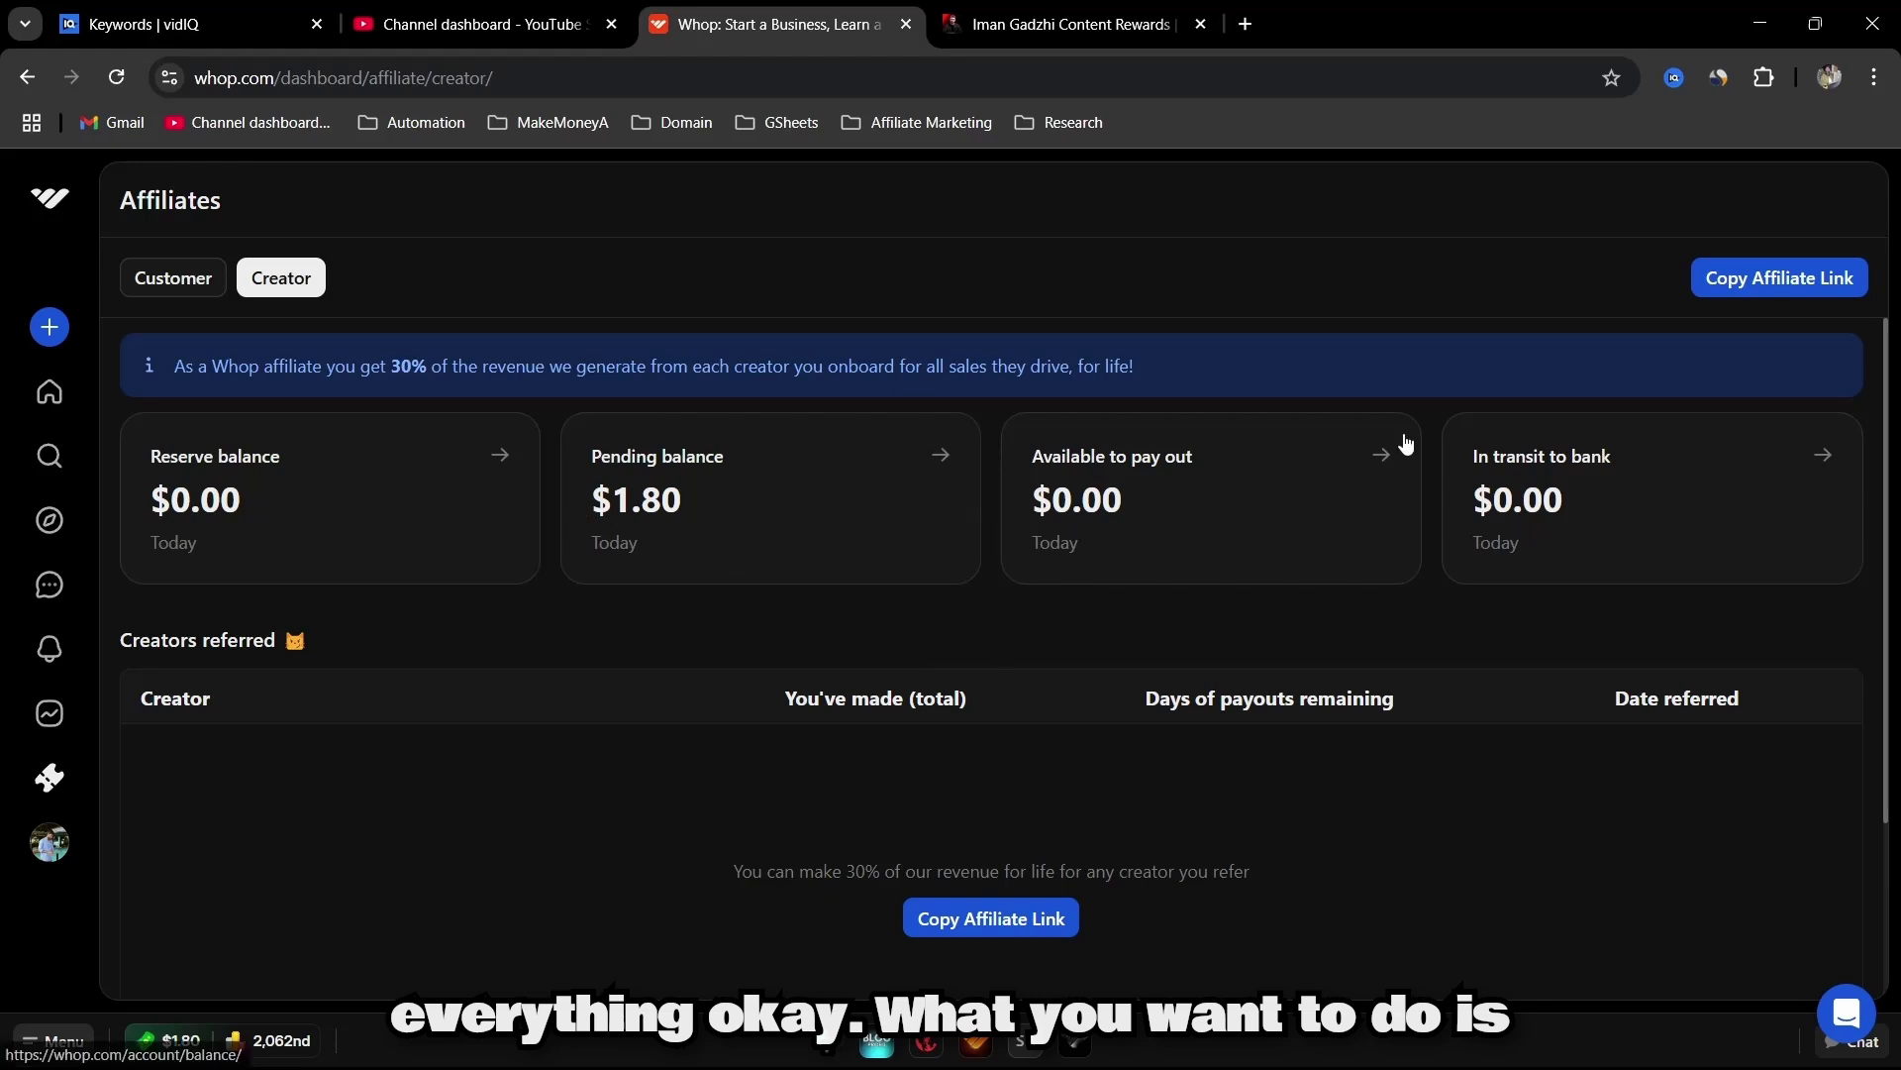
- Open the pending balance card to reach the account's Balance settings page
left_click(765, 538)
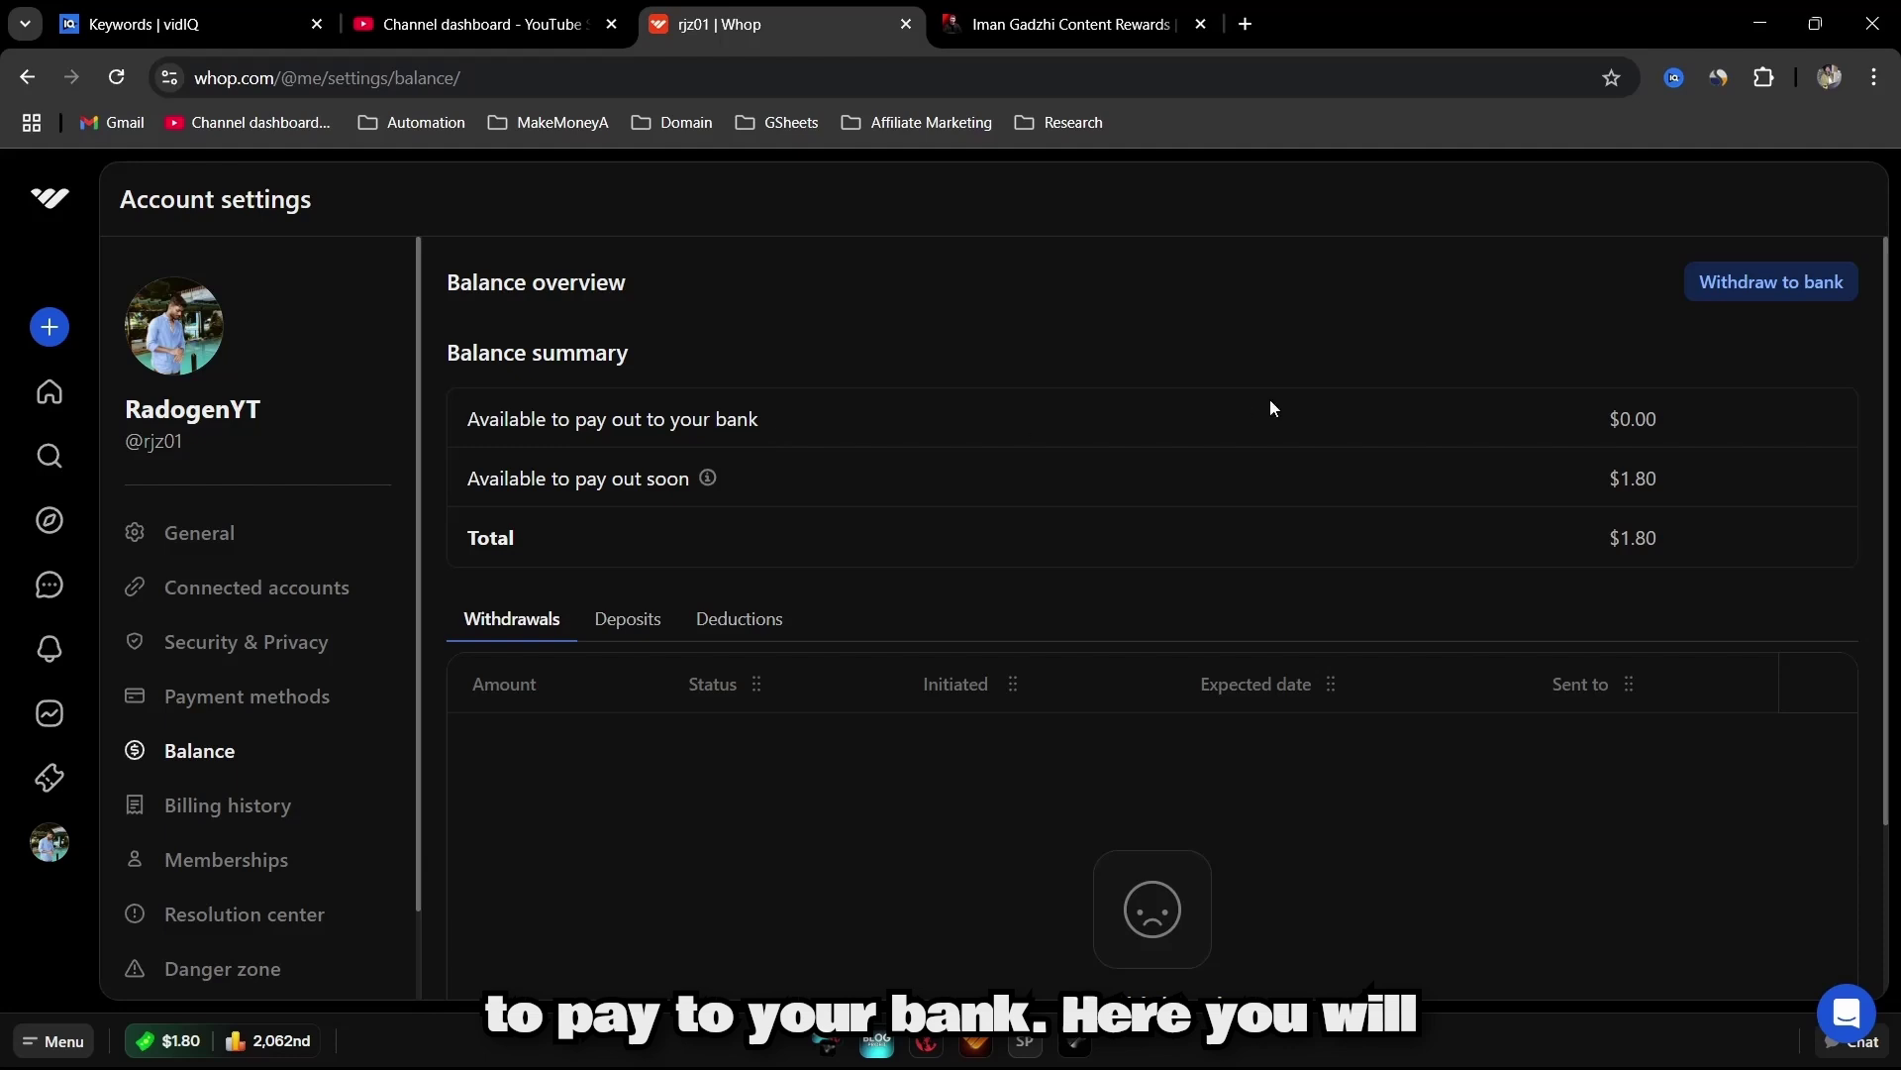
- Start a bank withdrawal and enter 1.8 as the amount
left_click(1759, 297)
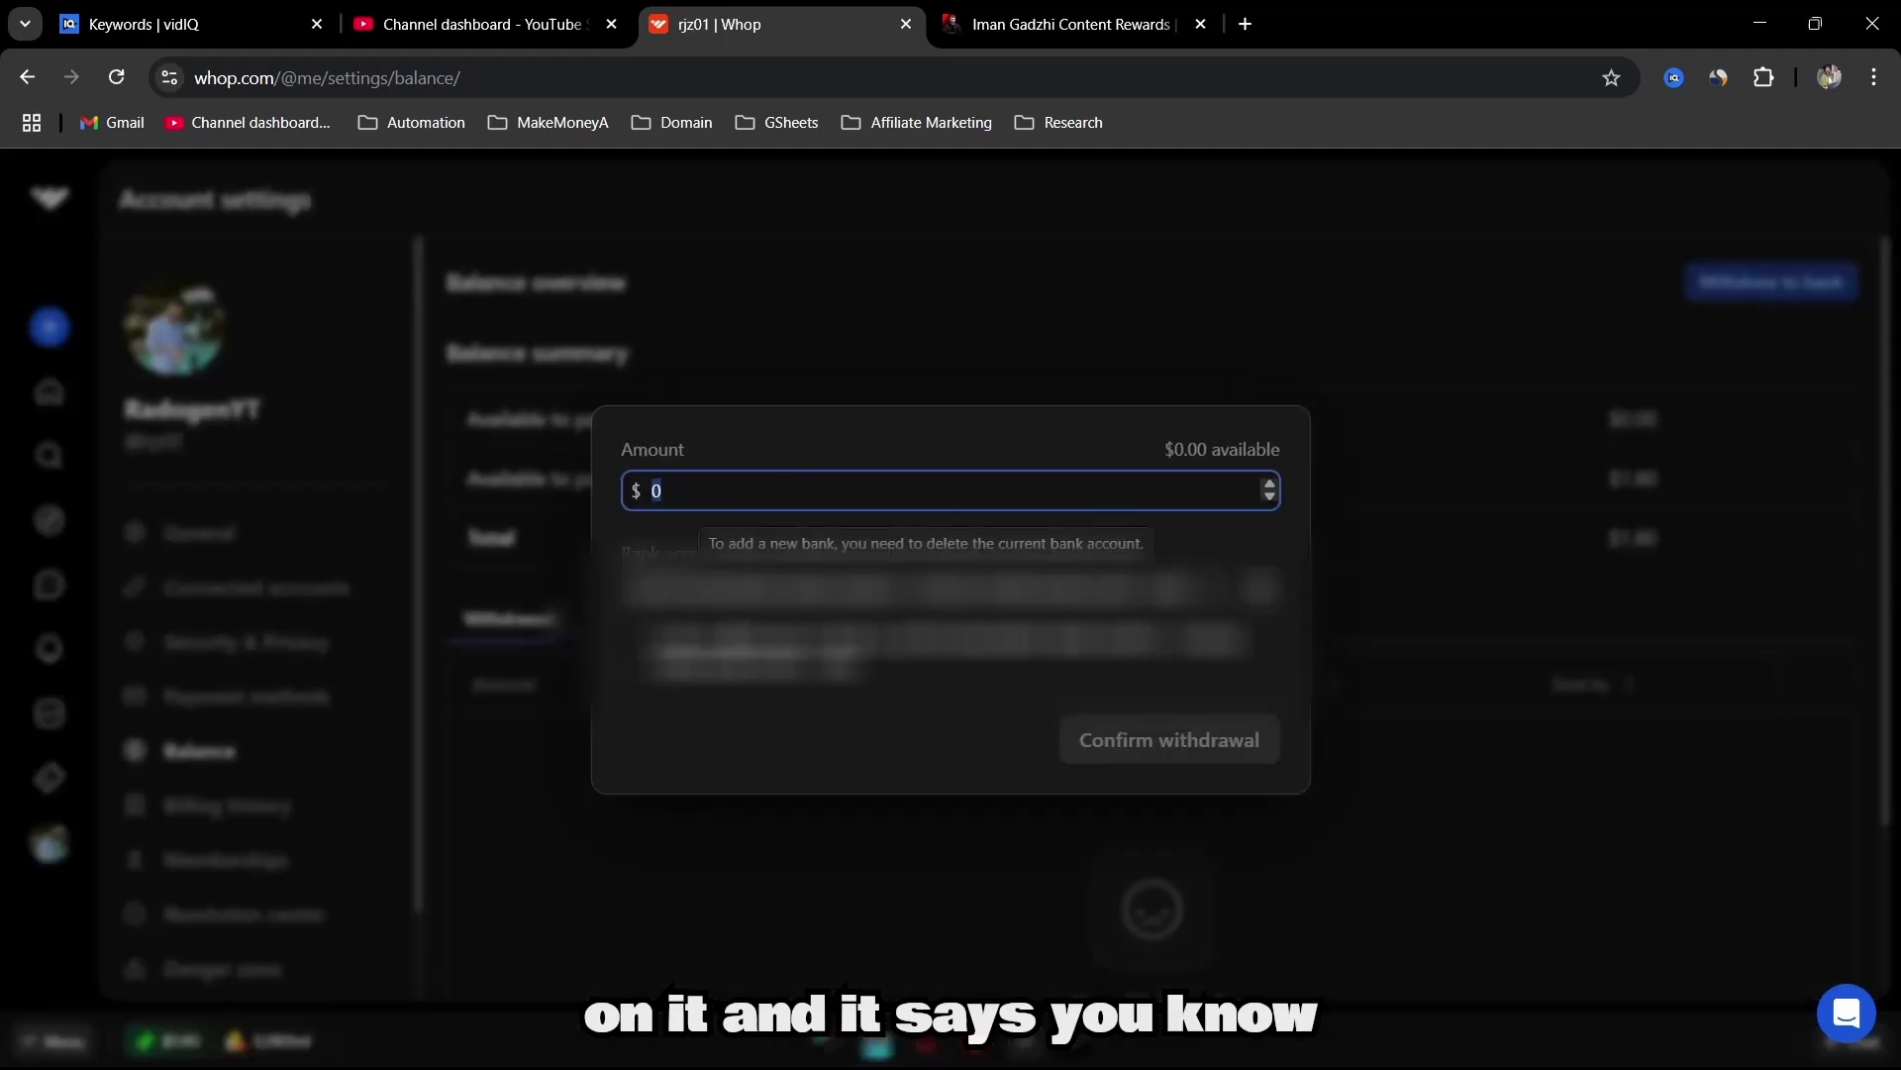
mouse_move(854, 616)
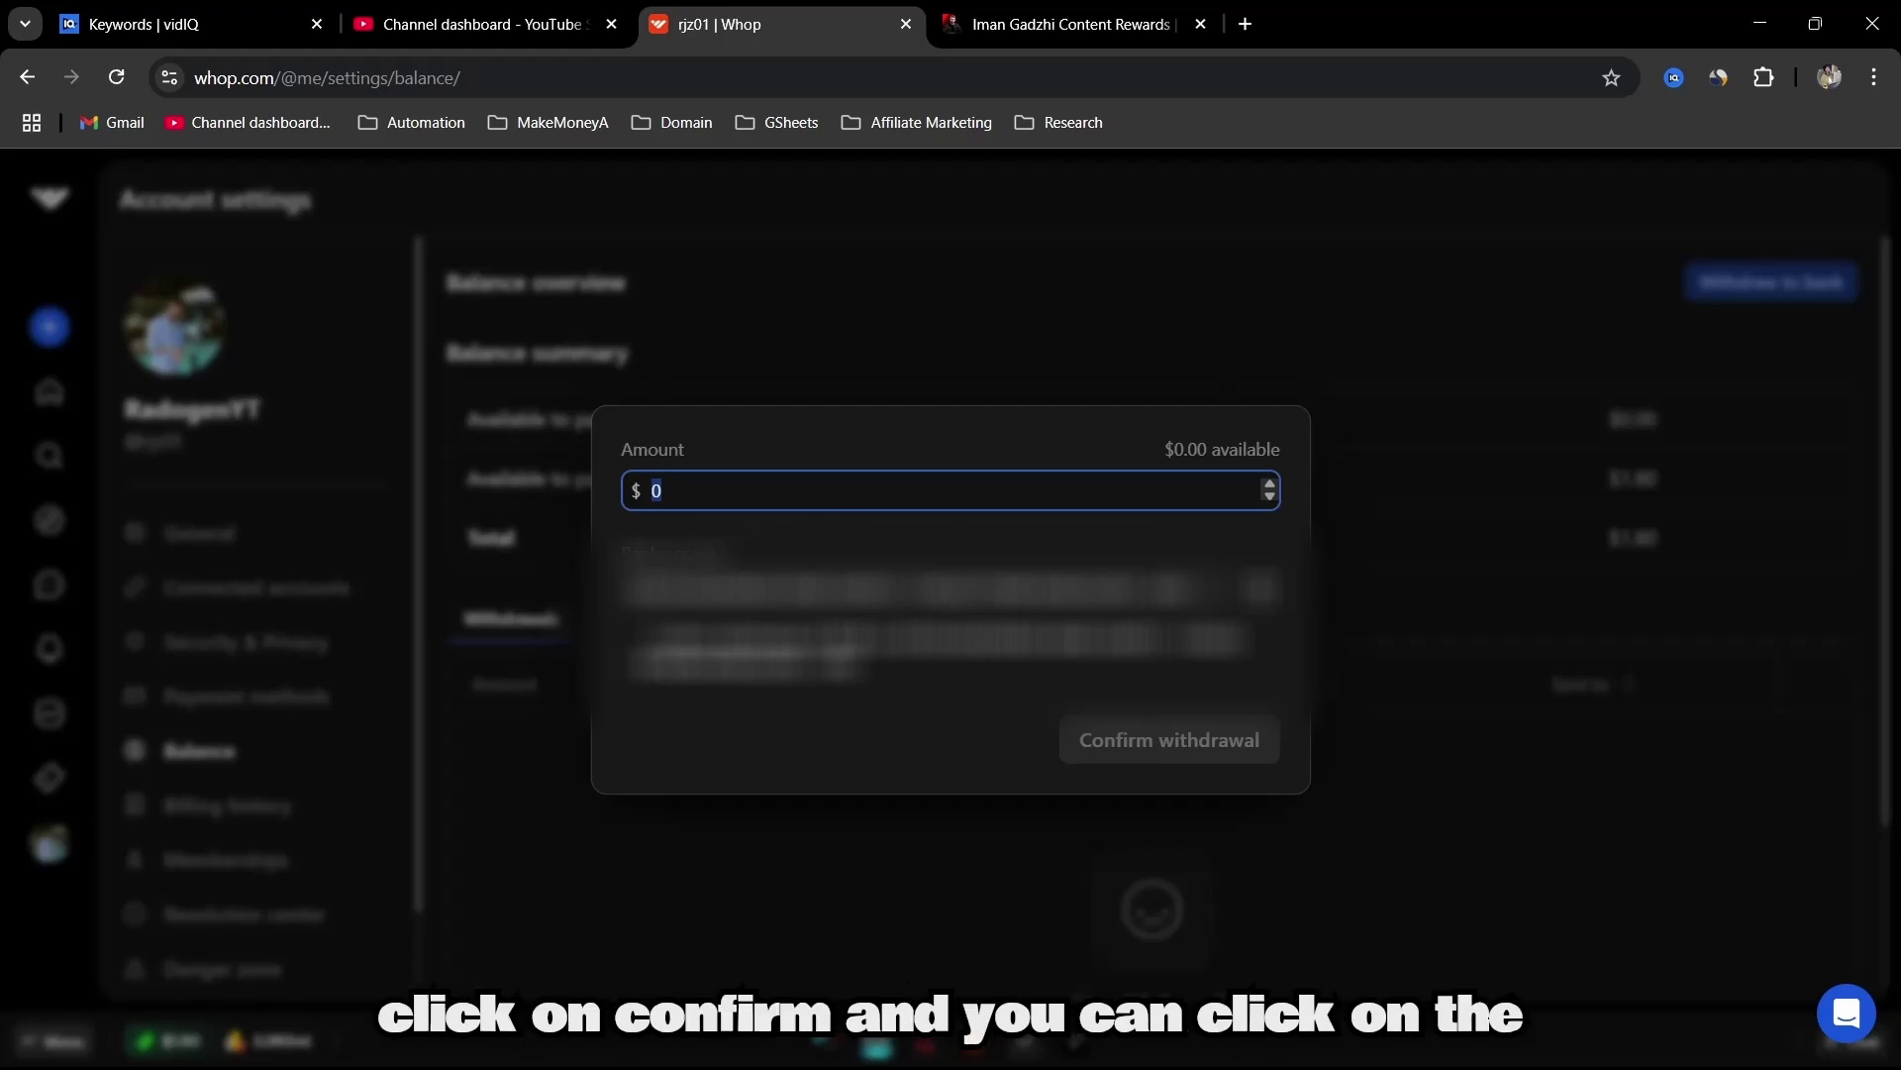
left_click(683, 495)
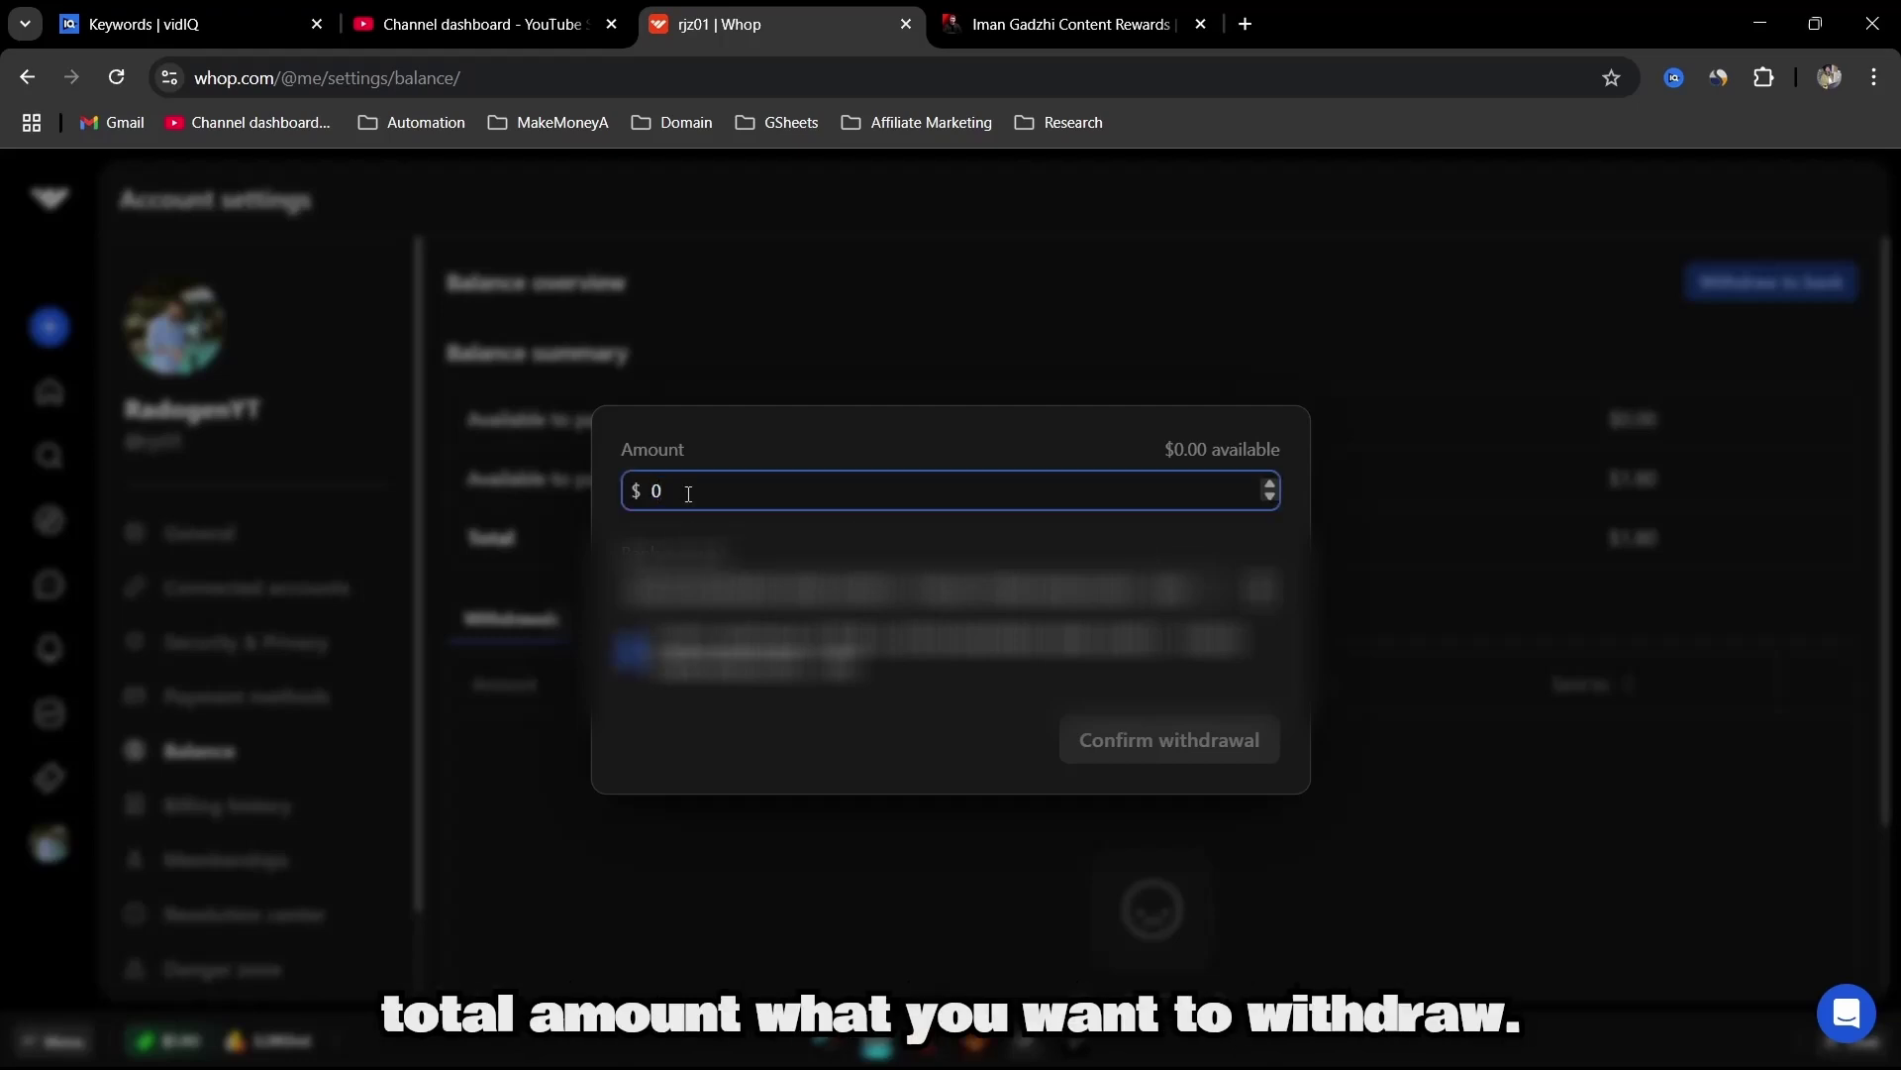
key("BackSpace")
type("1.8")
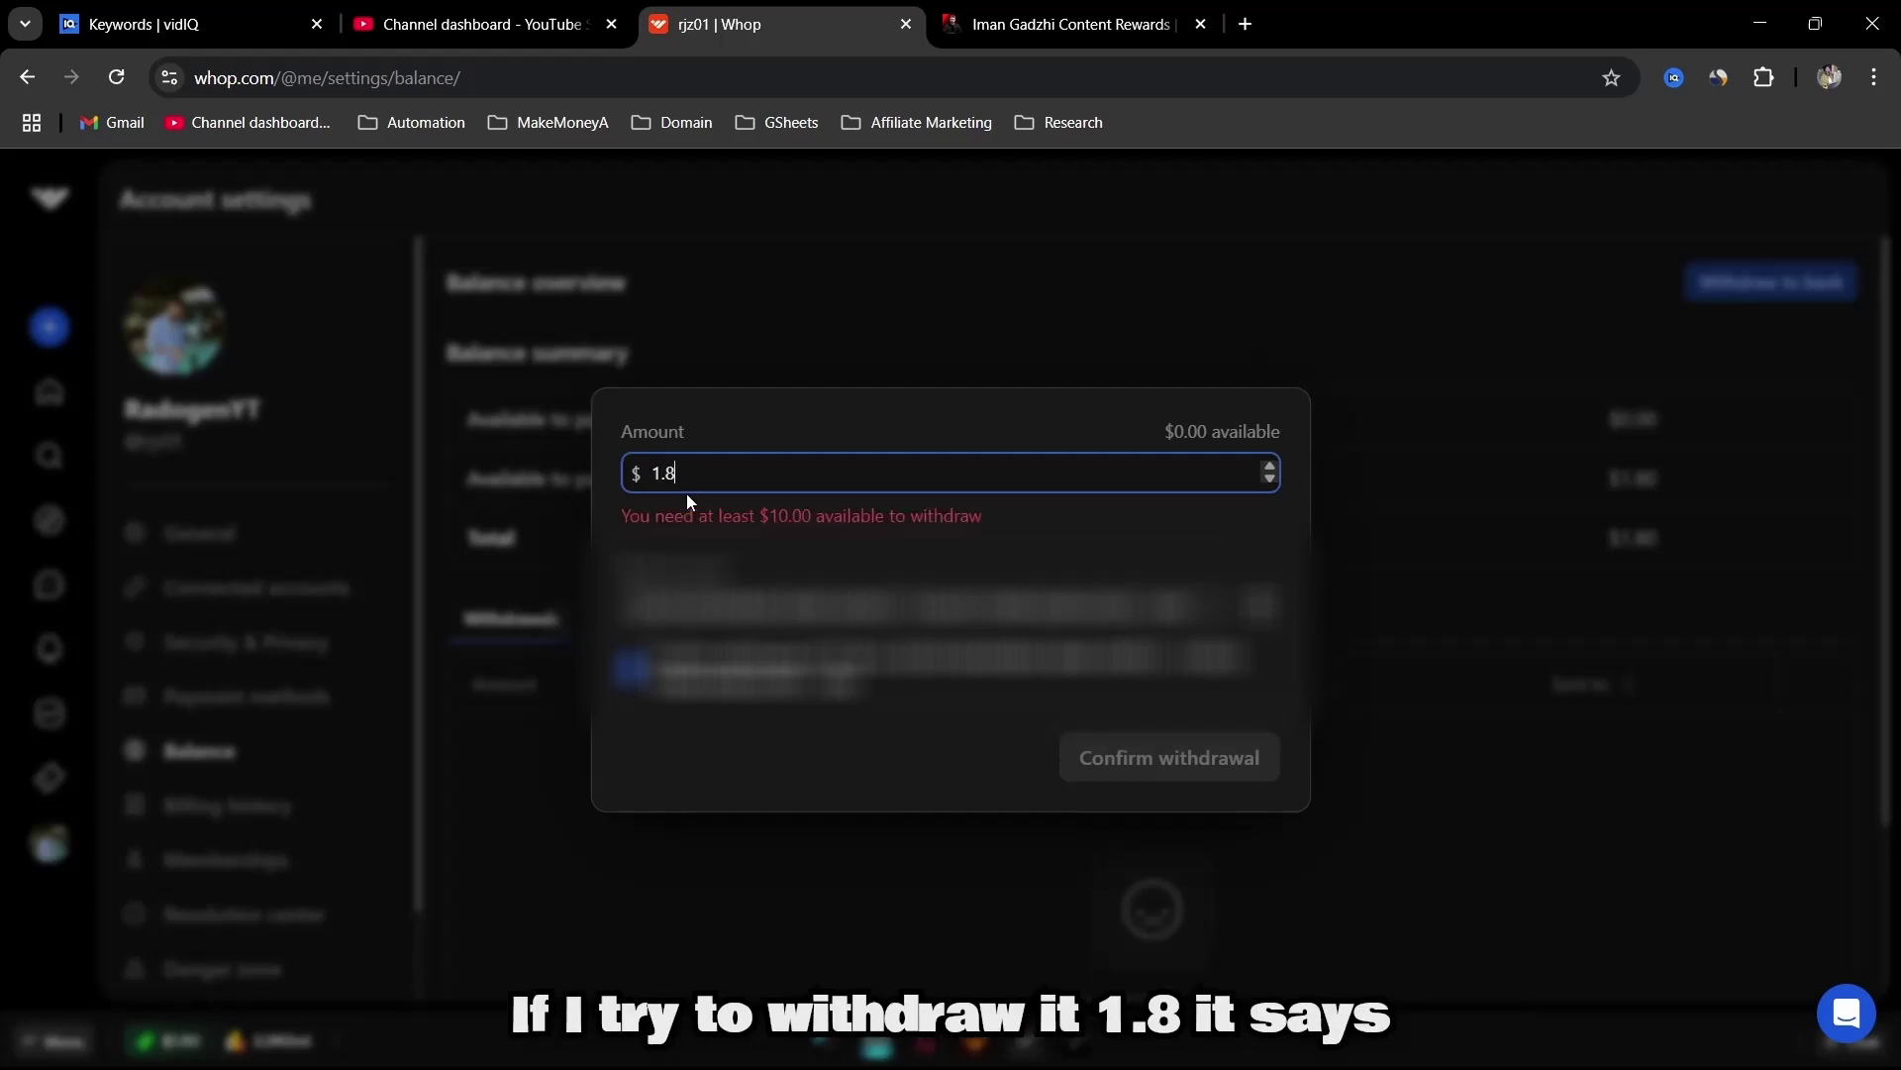
- Review the $10.00 minimum withdrawal warning and replace the 1.8 amount with 10
left_click(628, 515)
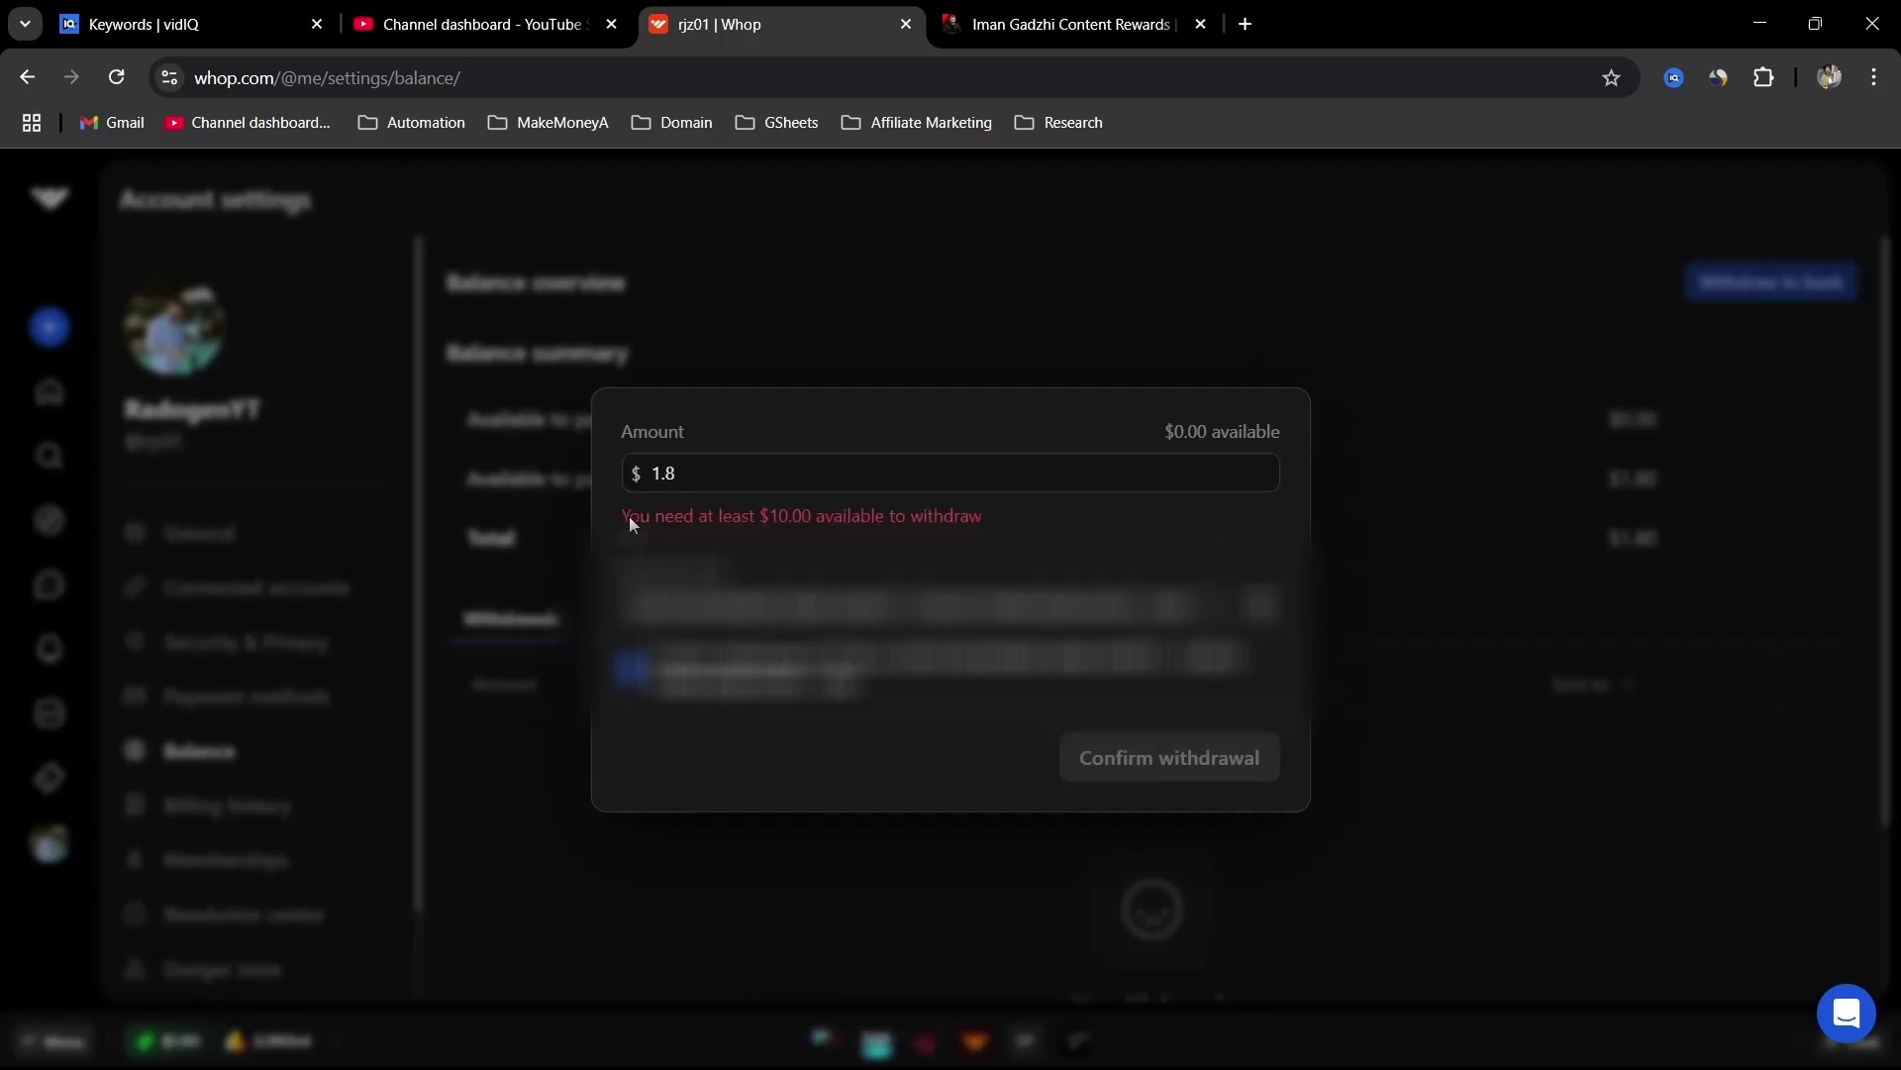
left_click_drag(629, 519, 994, 525)
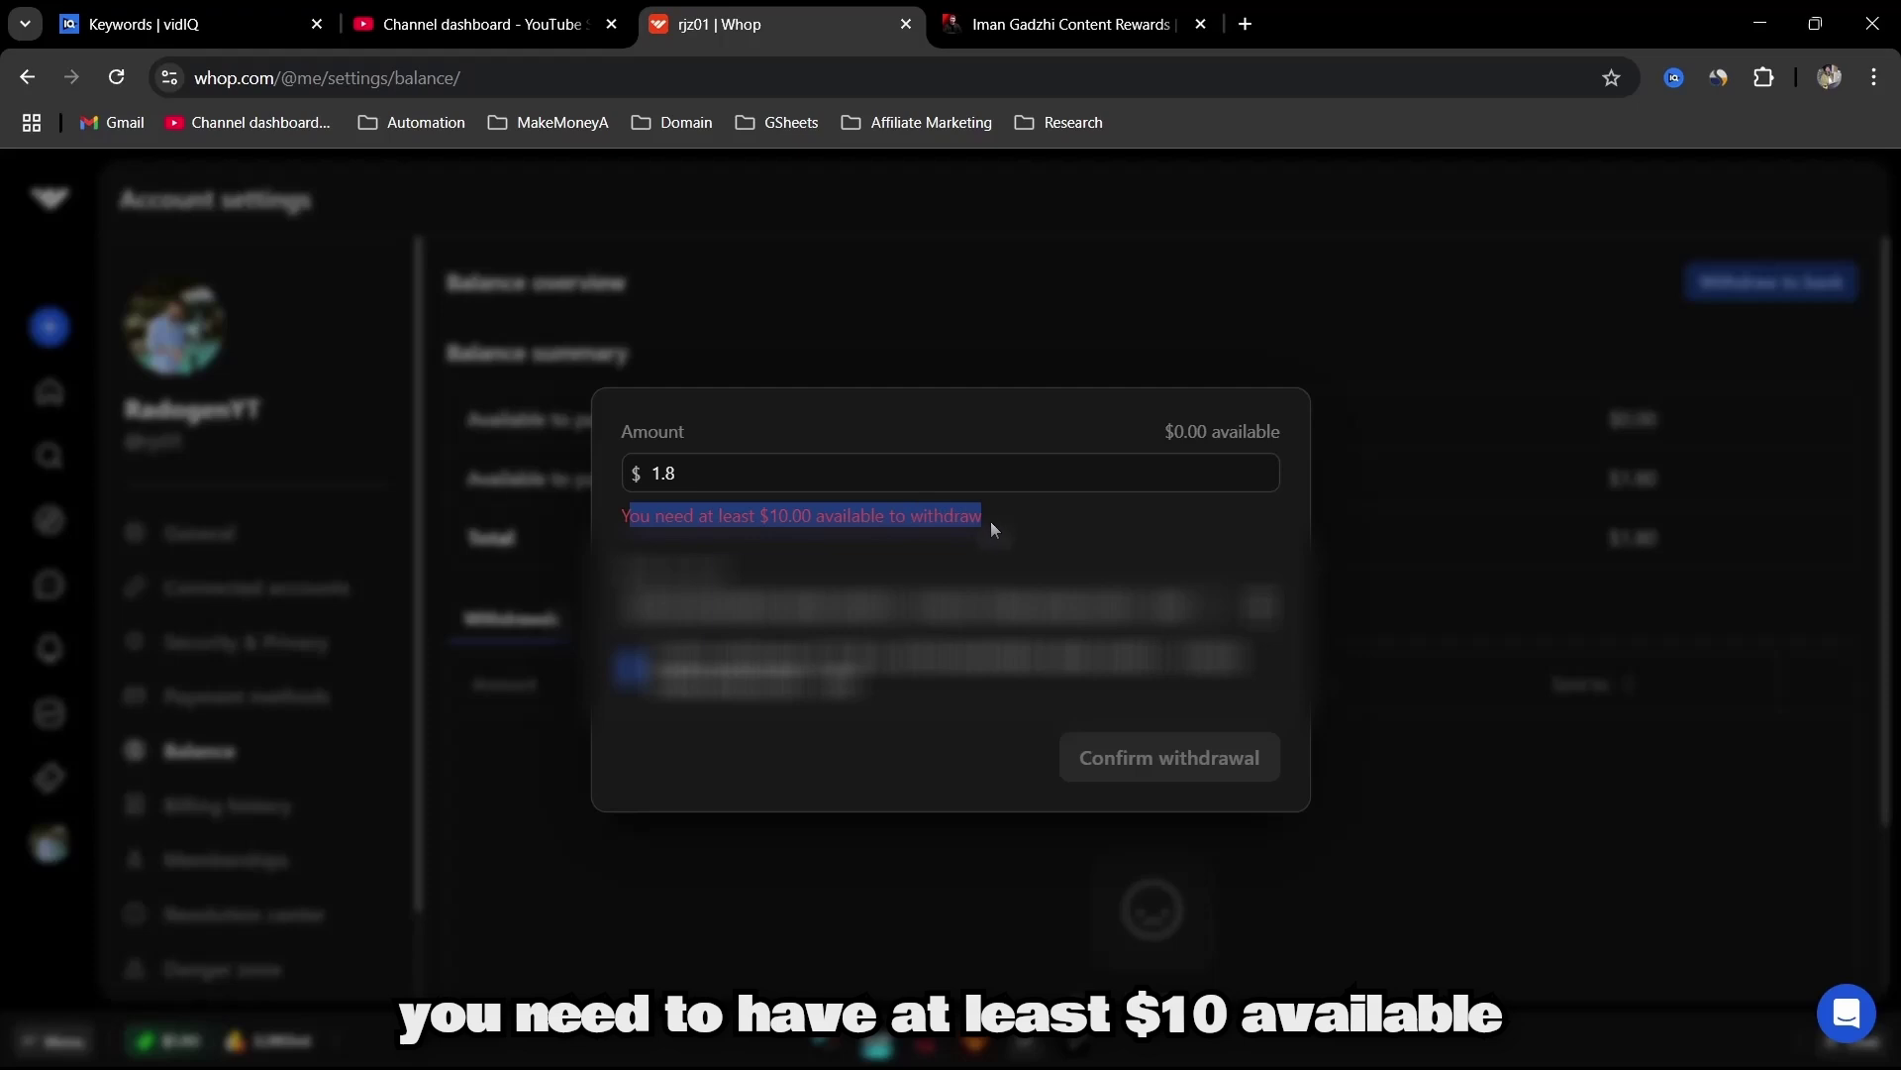
left_click(991, 530)
left_click_drag(722, 484, 614, 477)
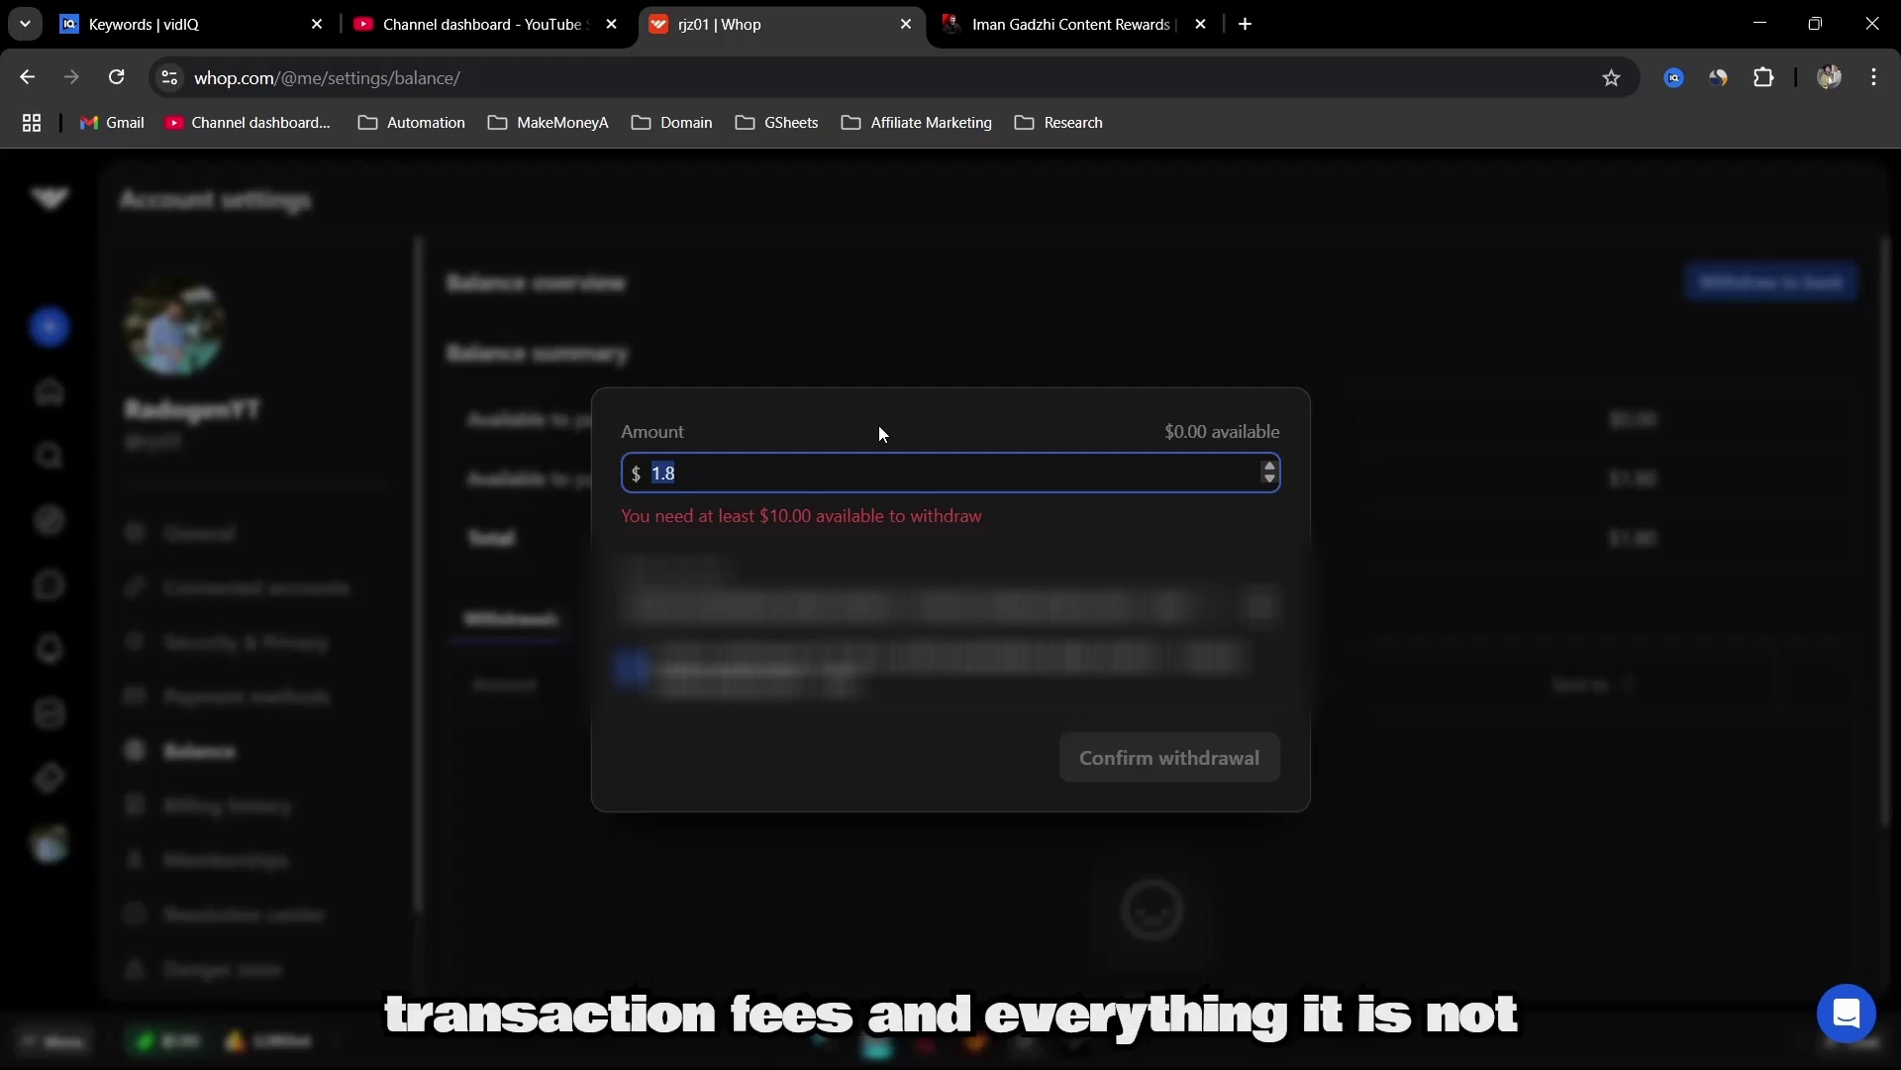
left_click(695, 473)
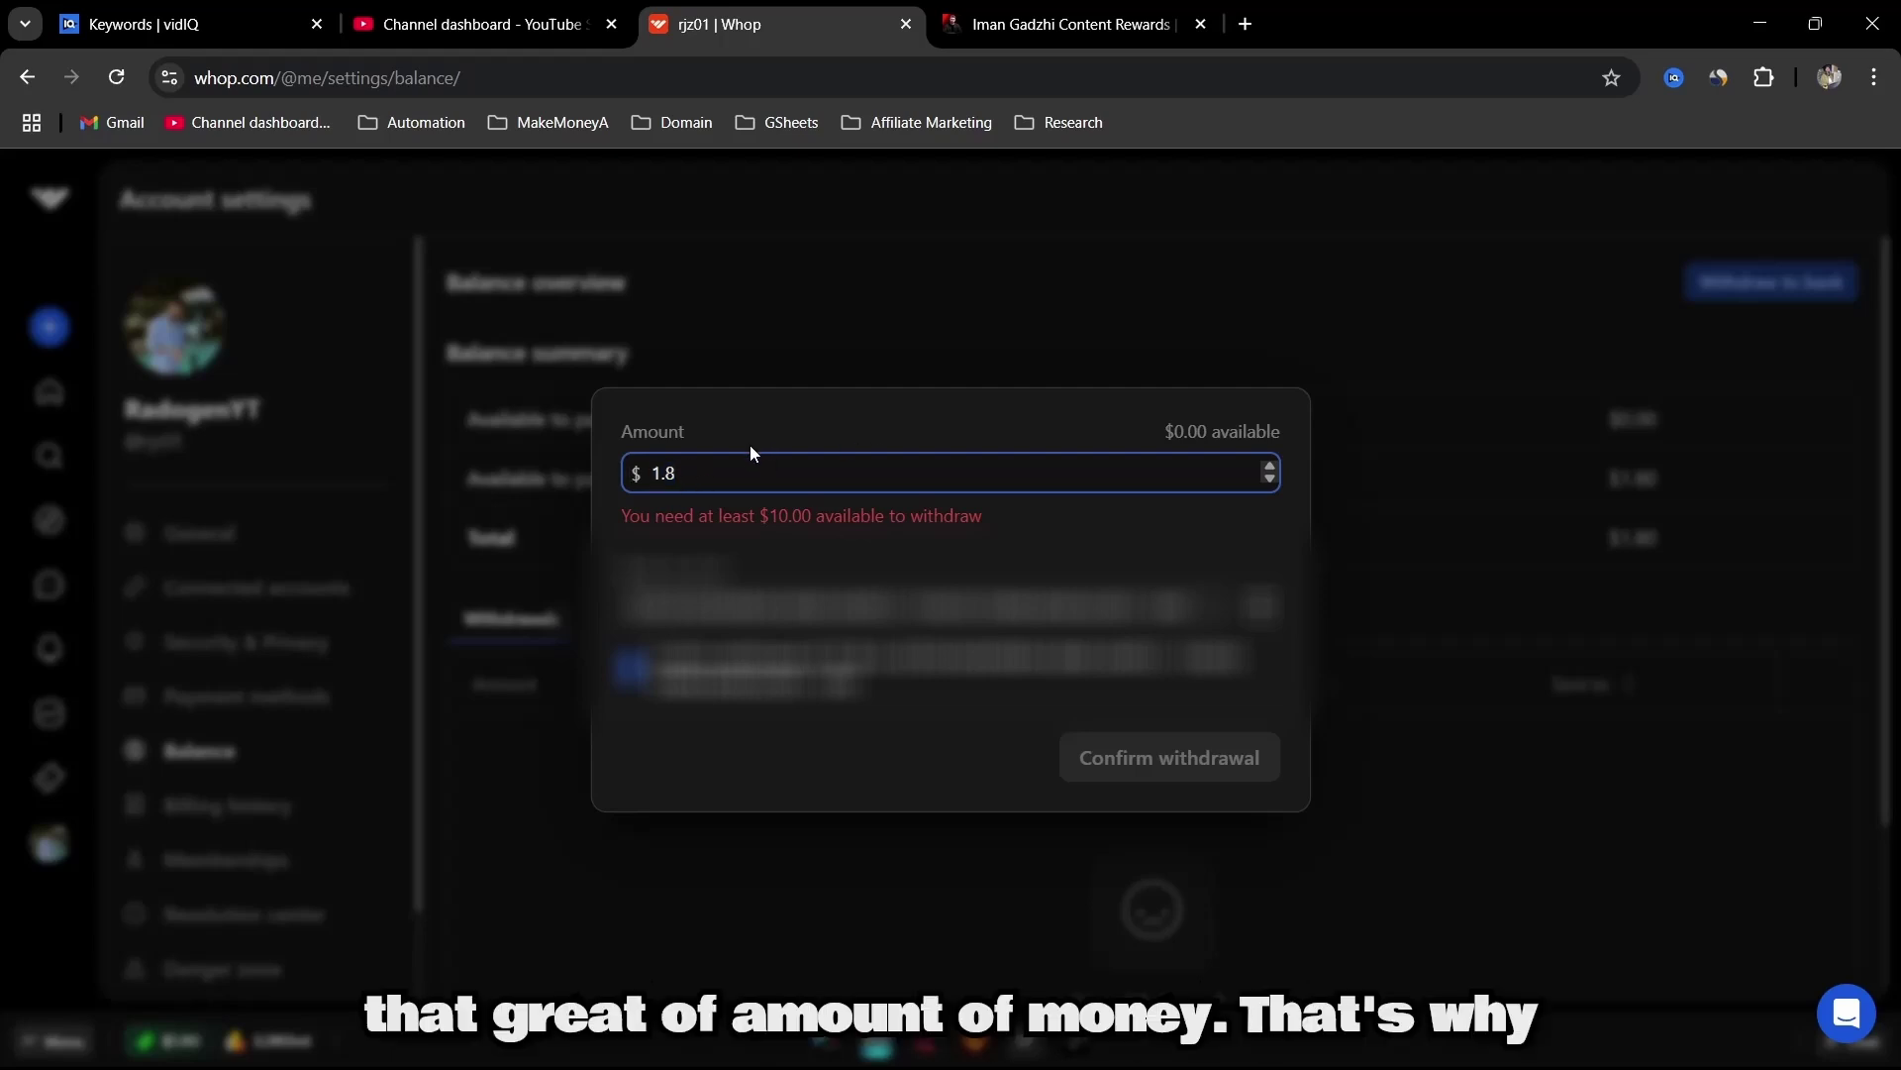
left_click_drag(630, 516, 853, 509)
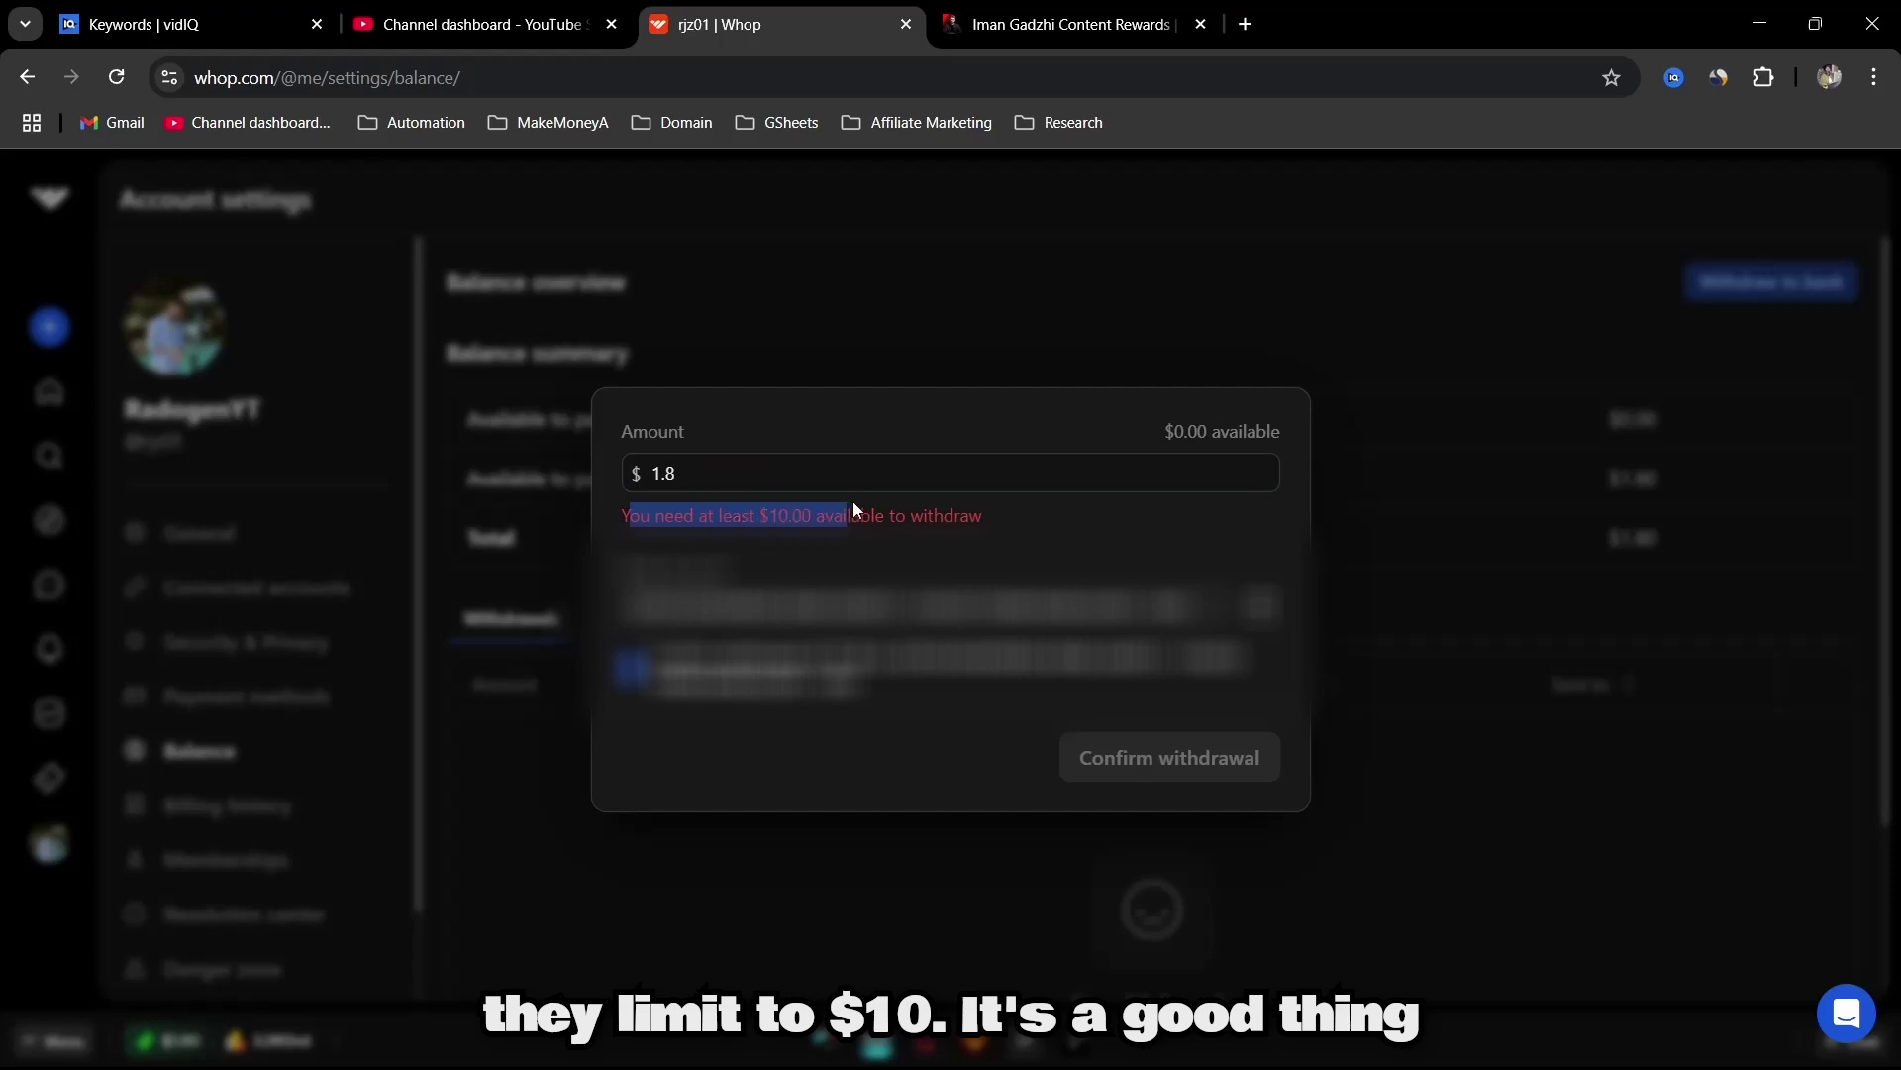
left_click(1014, 511)
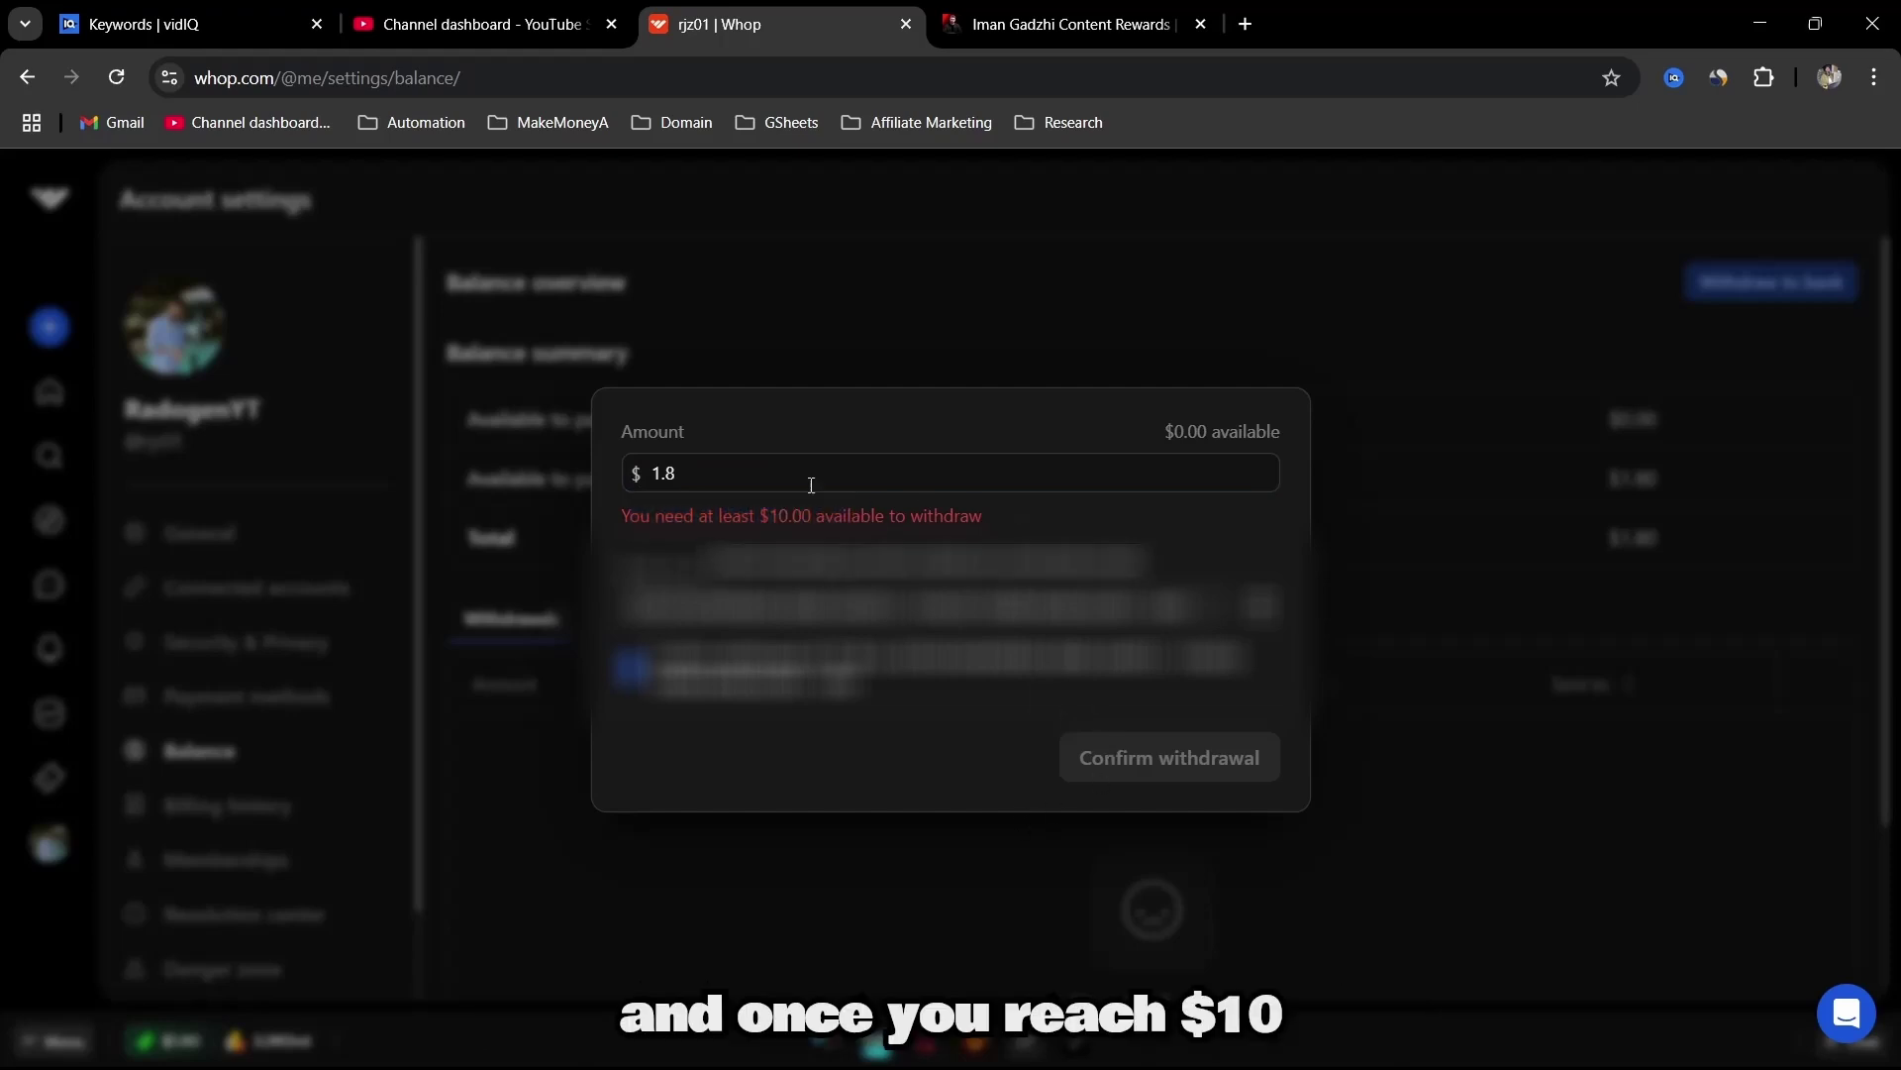
left_click_drag(811, 485, 590, 473)
type("10")
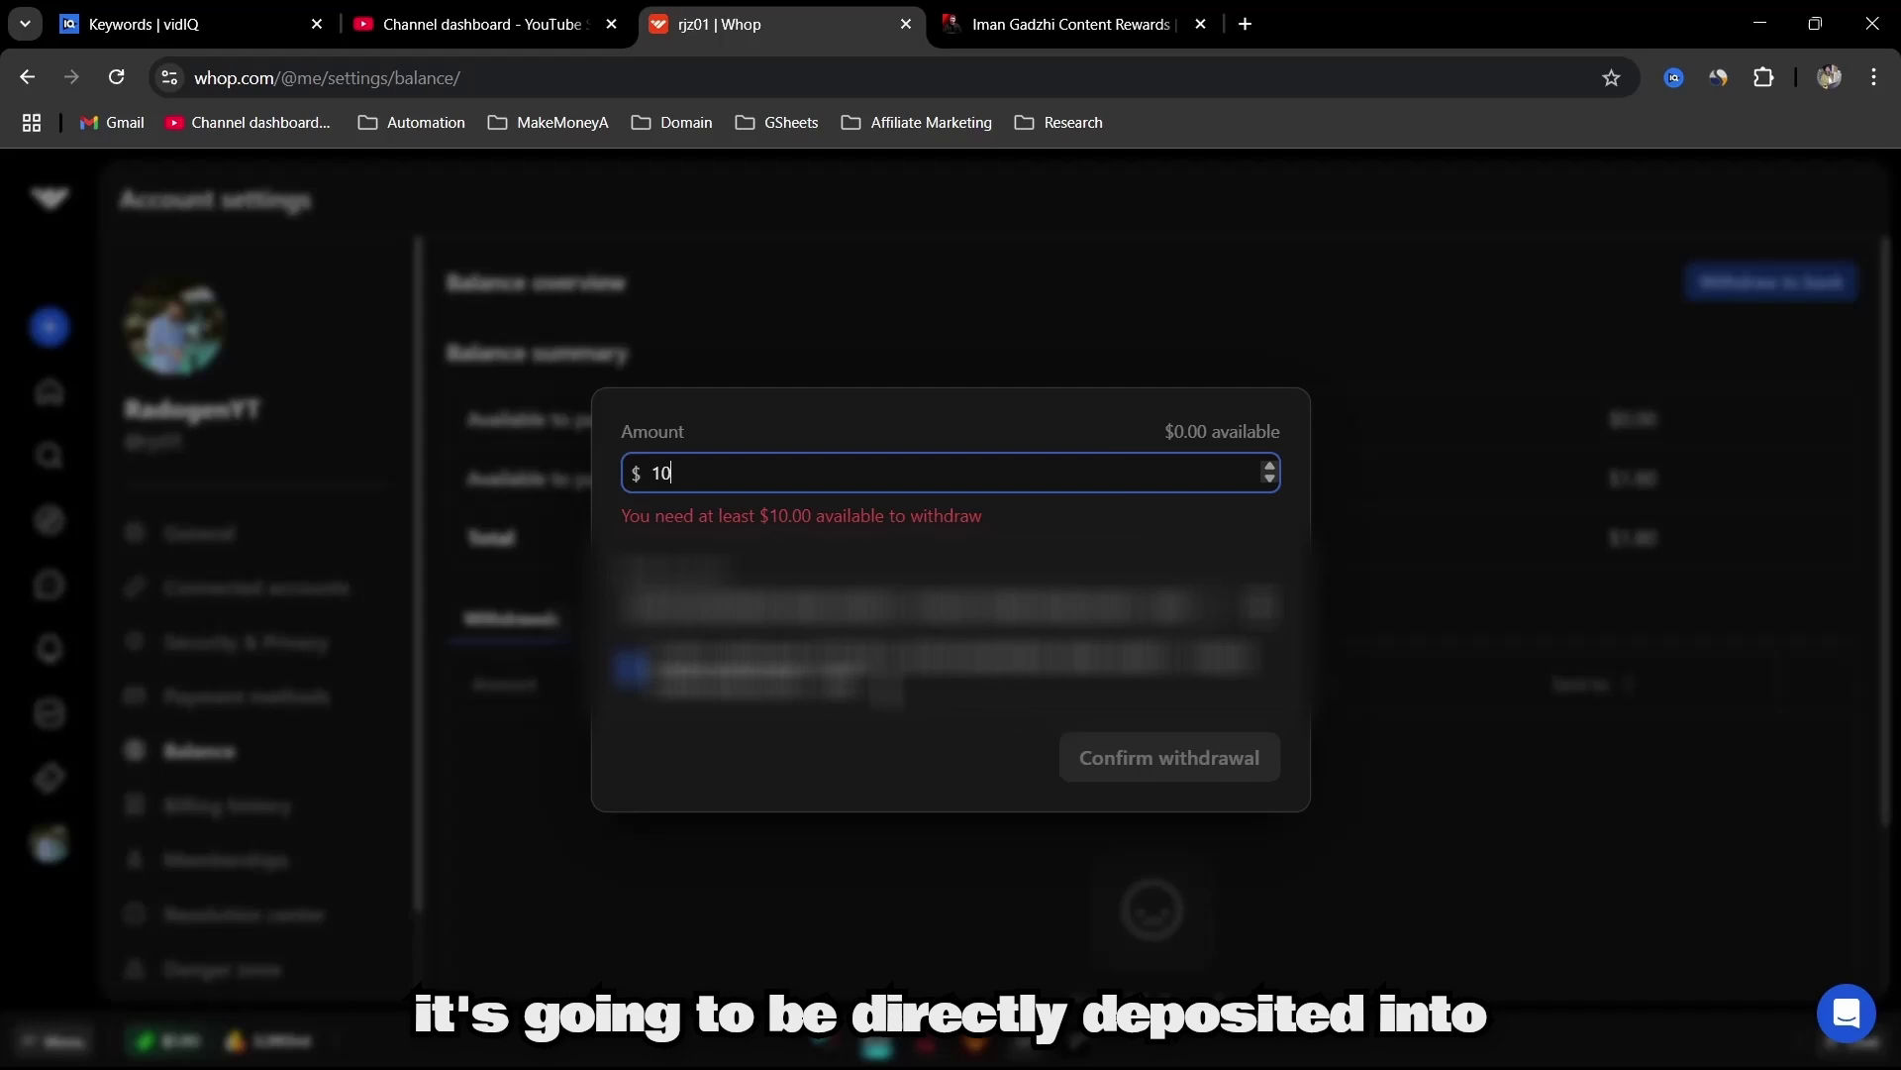
- Dismiss the withdrawal form, returning to the Balance overview with a $1.80 total
left_click(1126, 218)
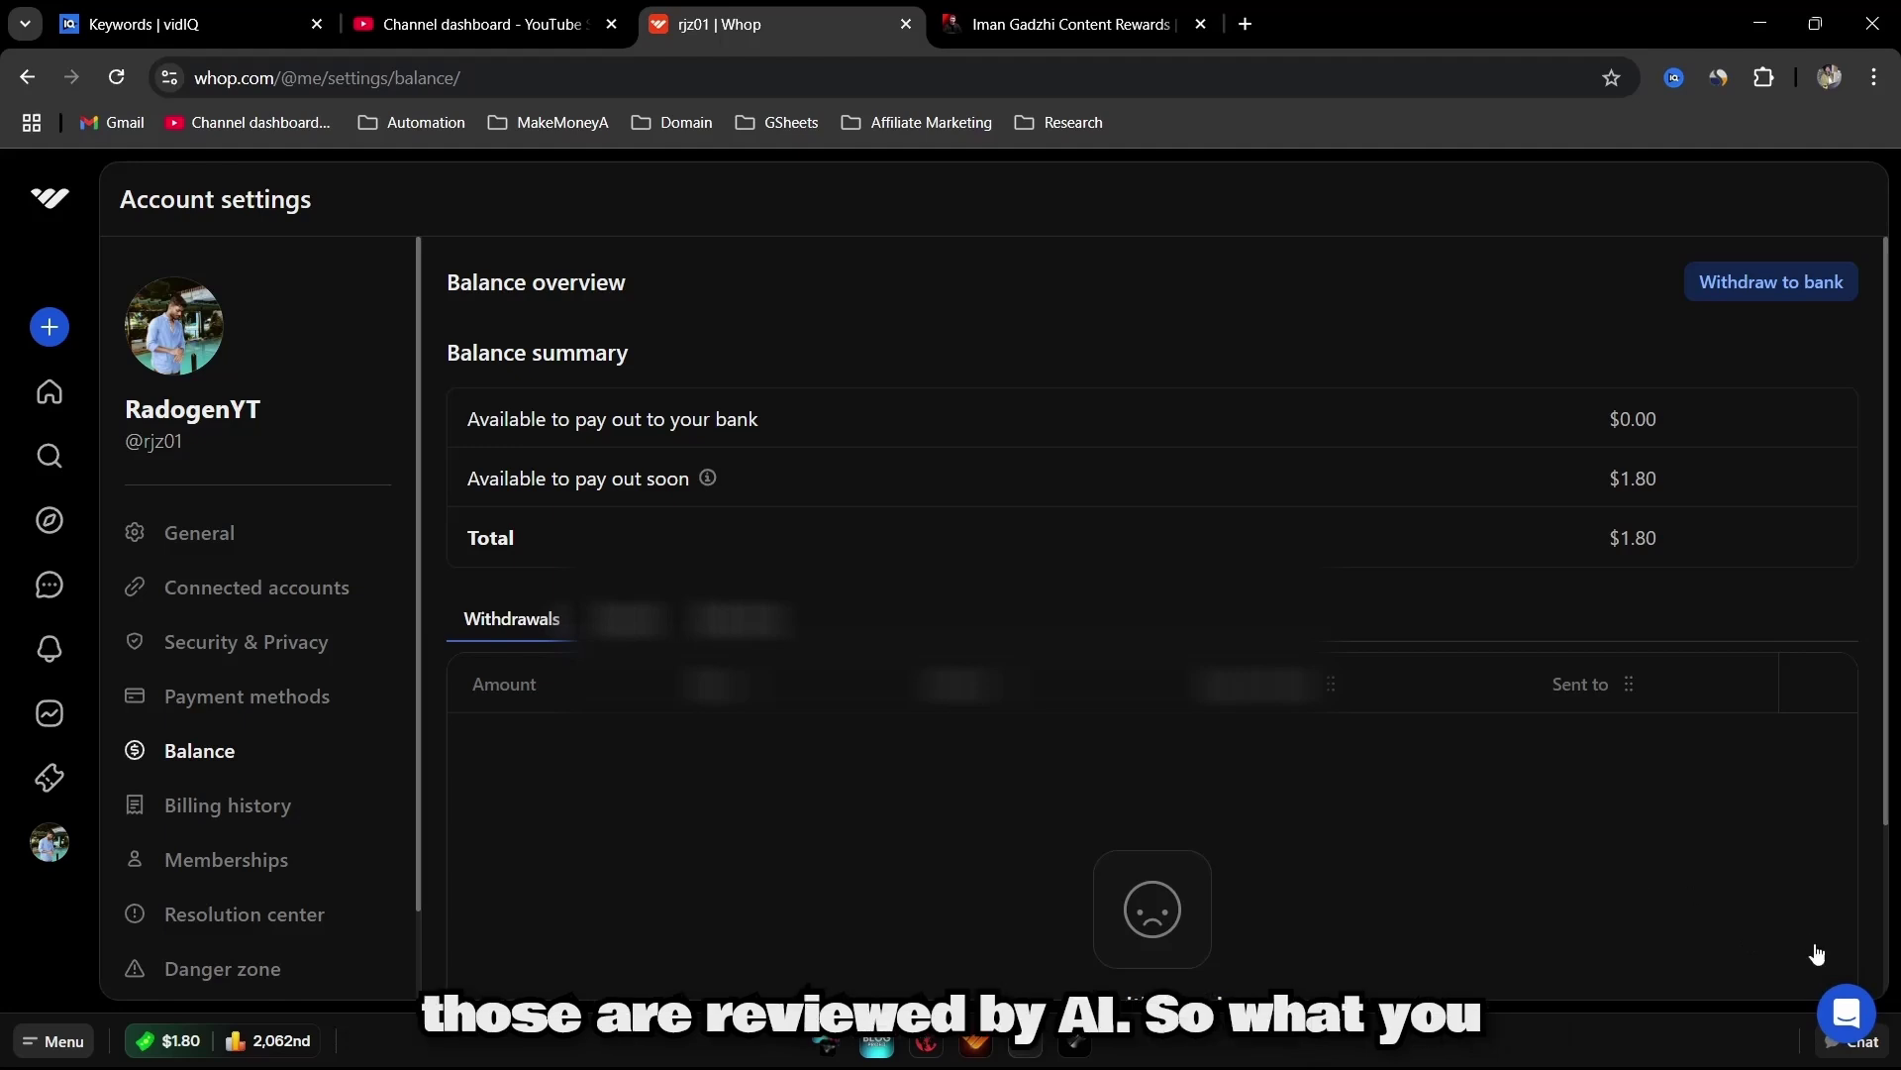
- Open the support chat widget and switch it to Messages
left_click(1848, 1011)
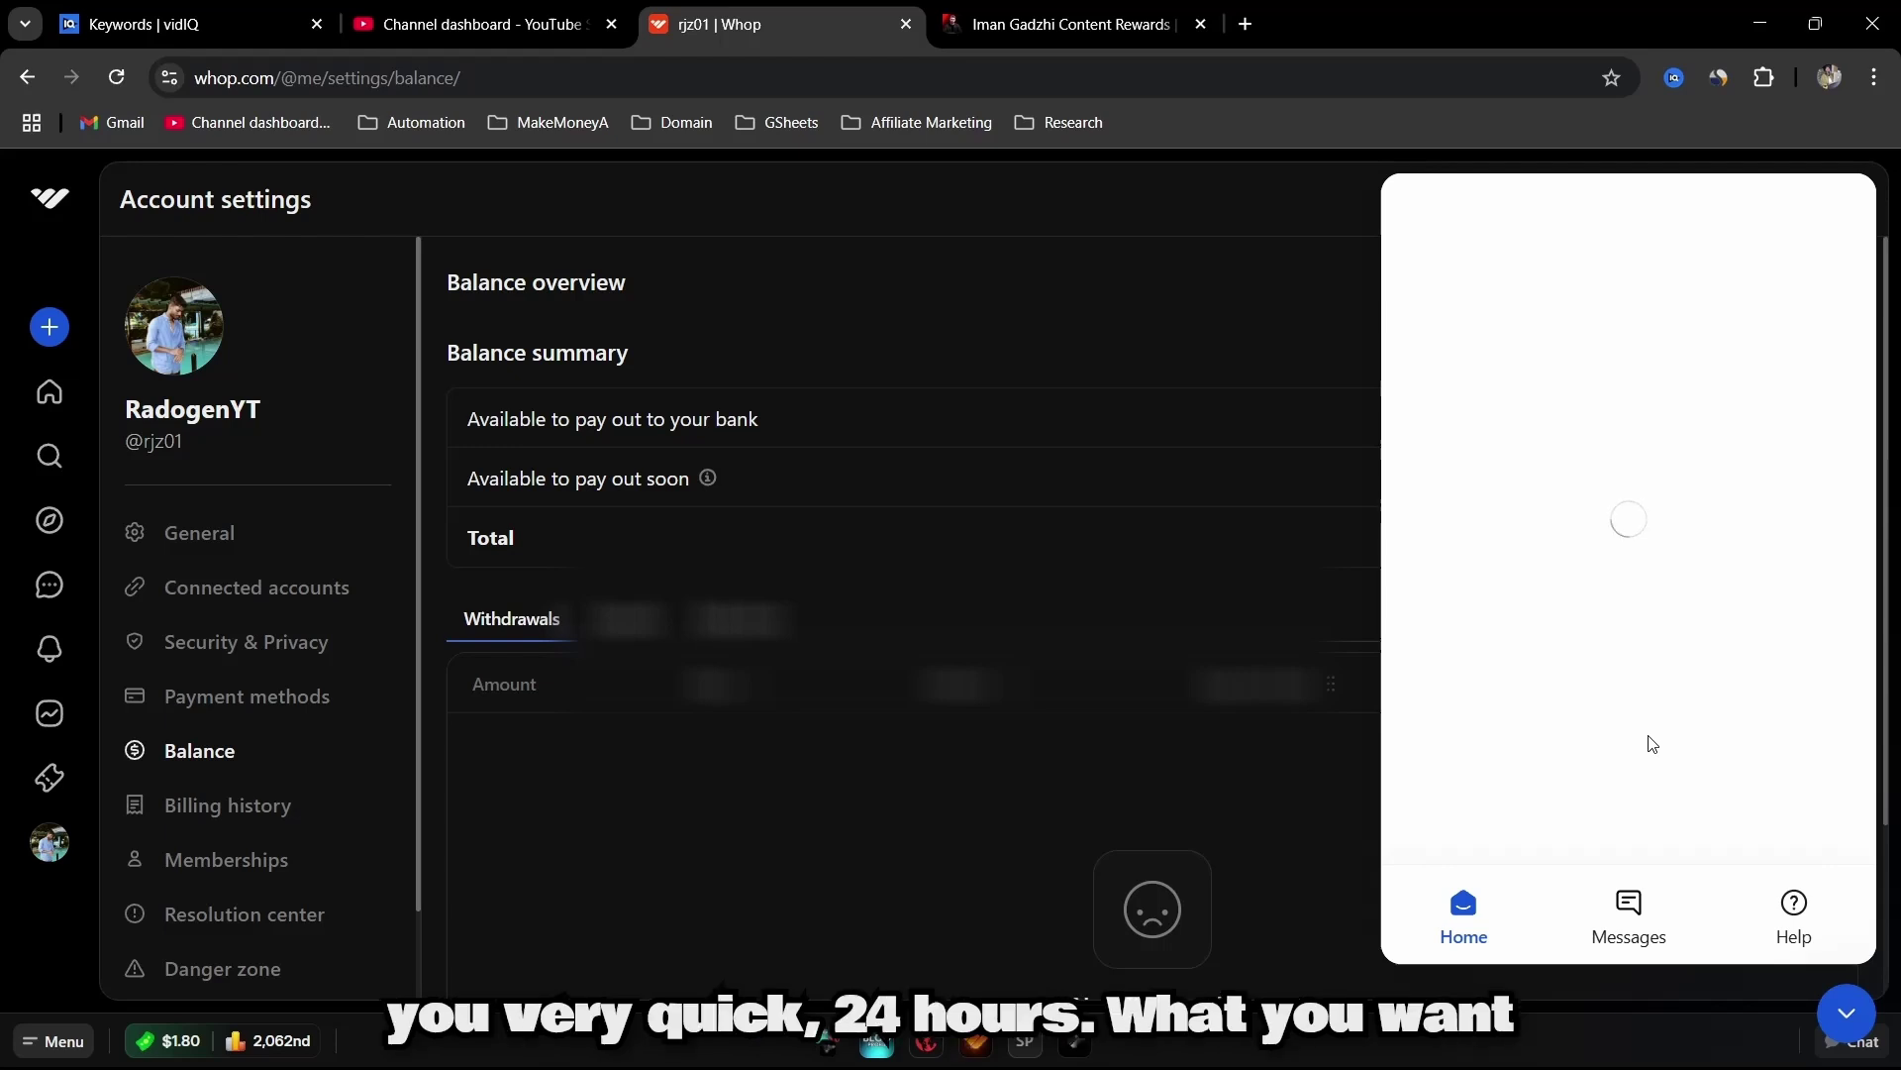
left_click(1634, 931)
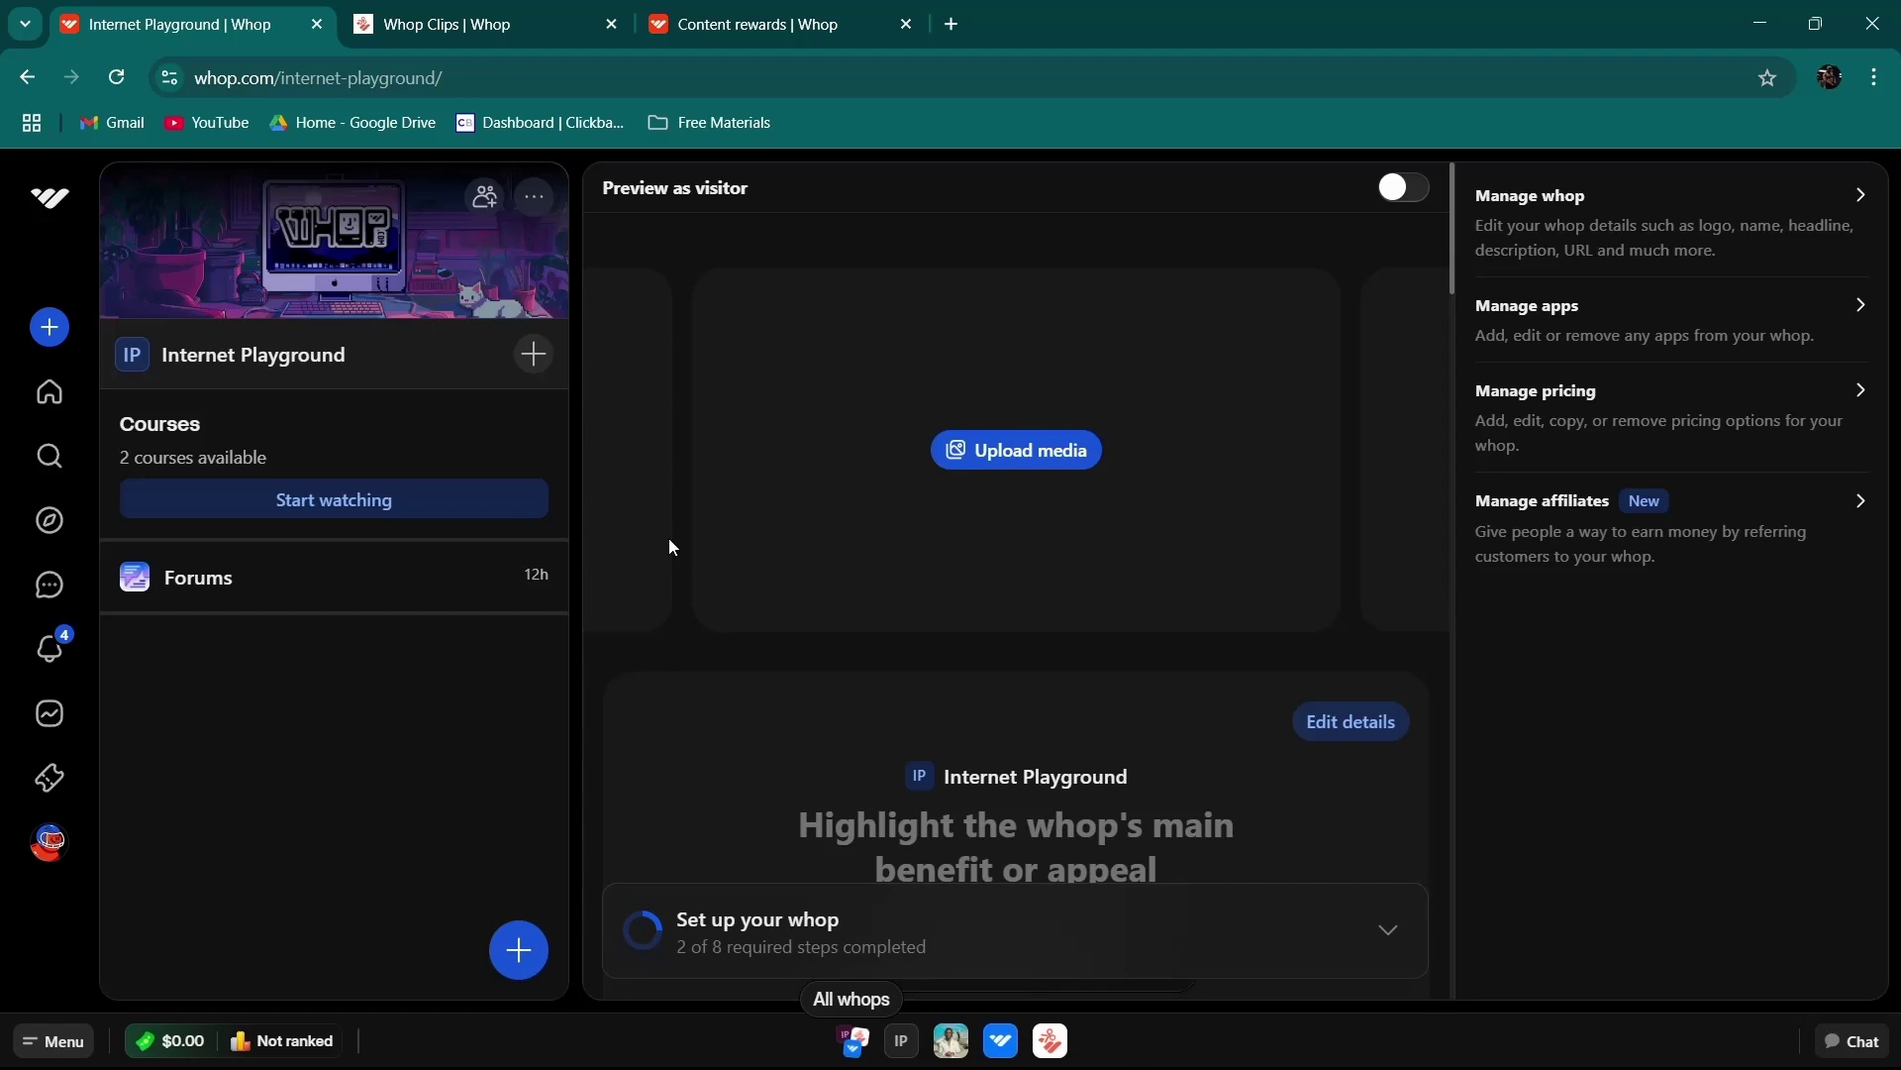
- Open the hub's Edit apps list and choose New app to browse Chat, Courses, Content Rewards and more
mouse_move(534, 607)
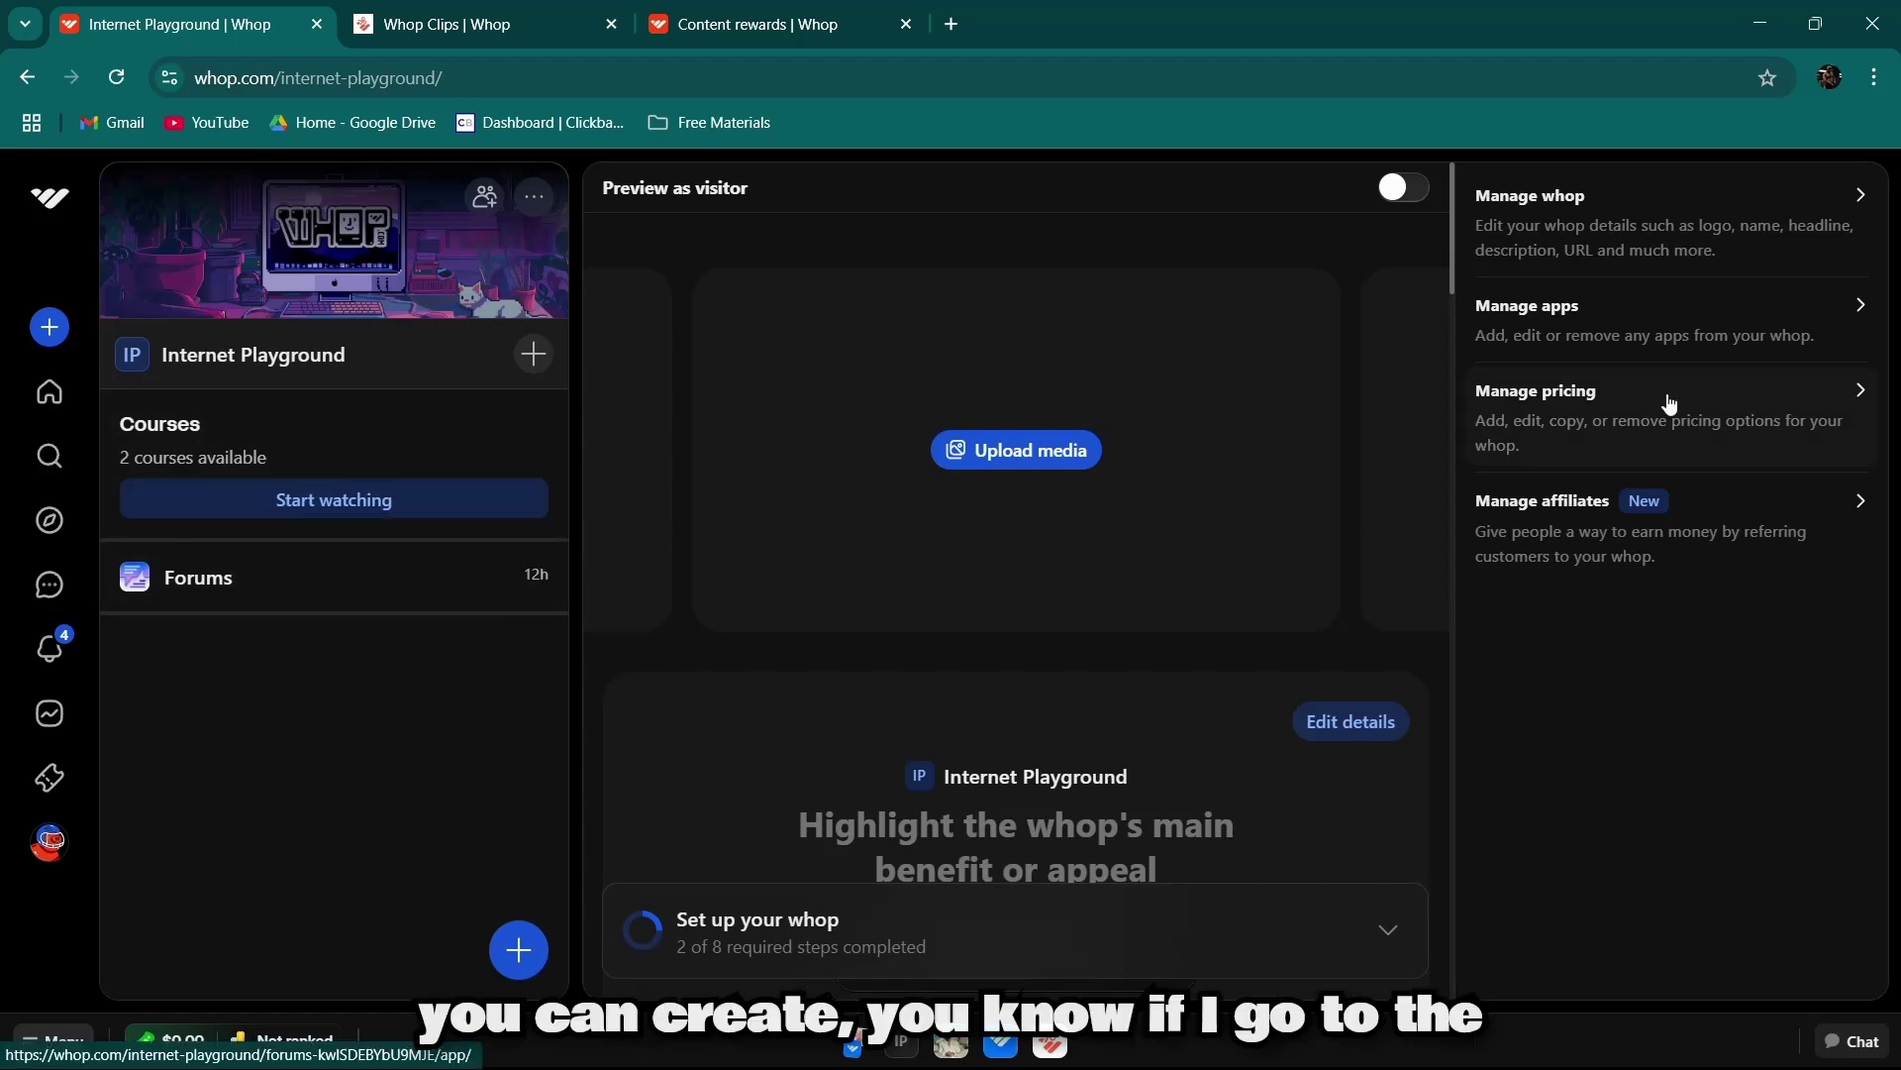
left_click(1581, 305)
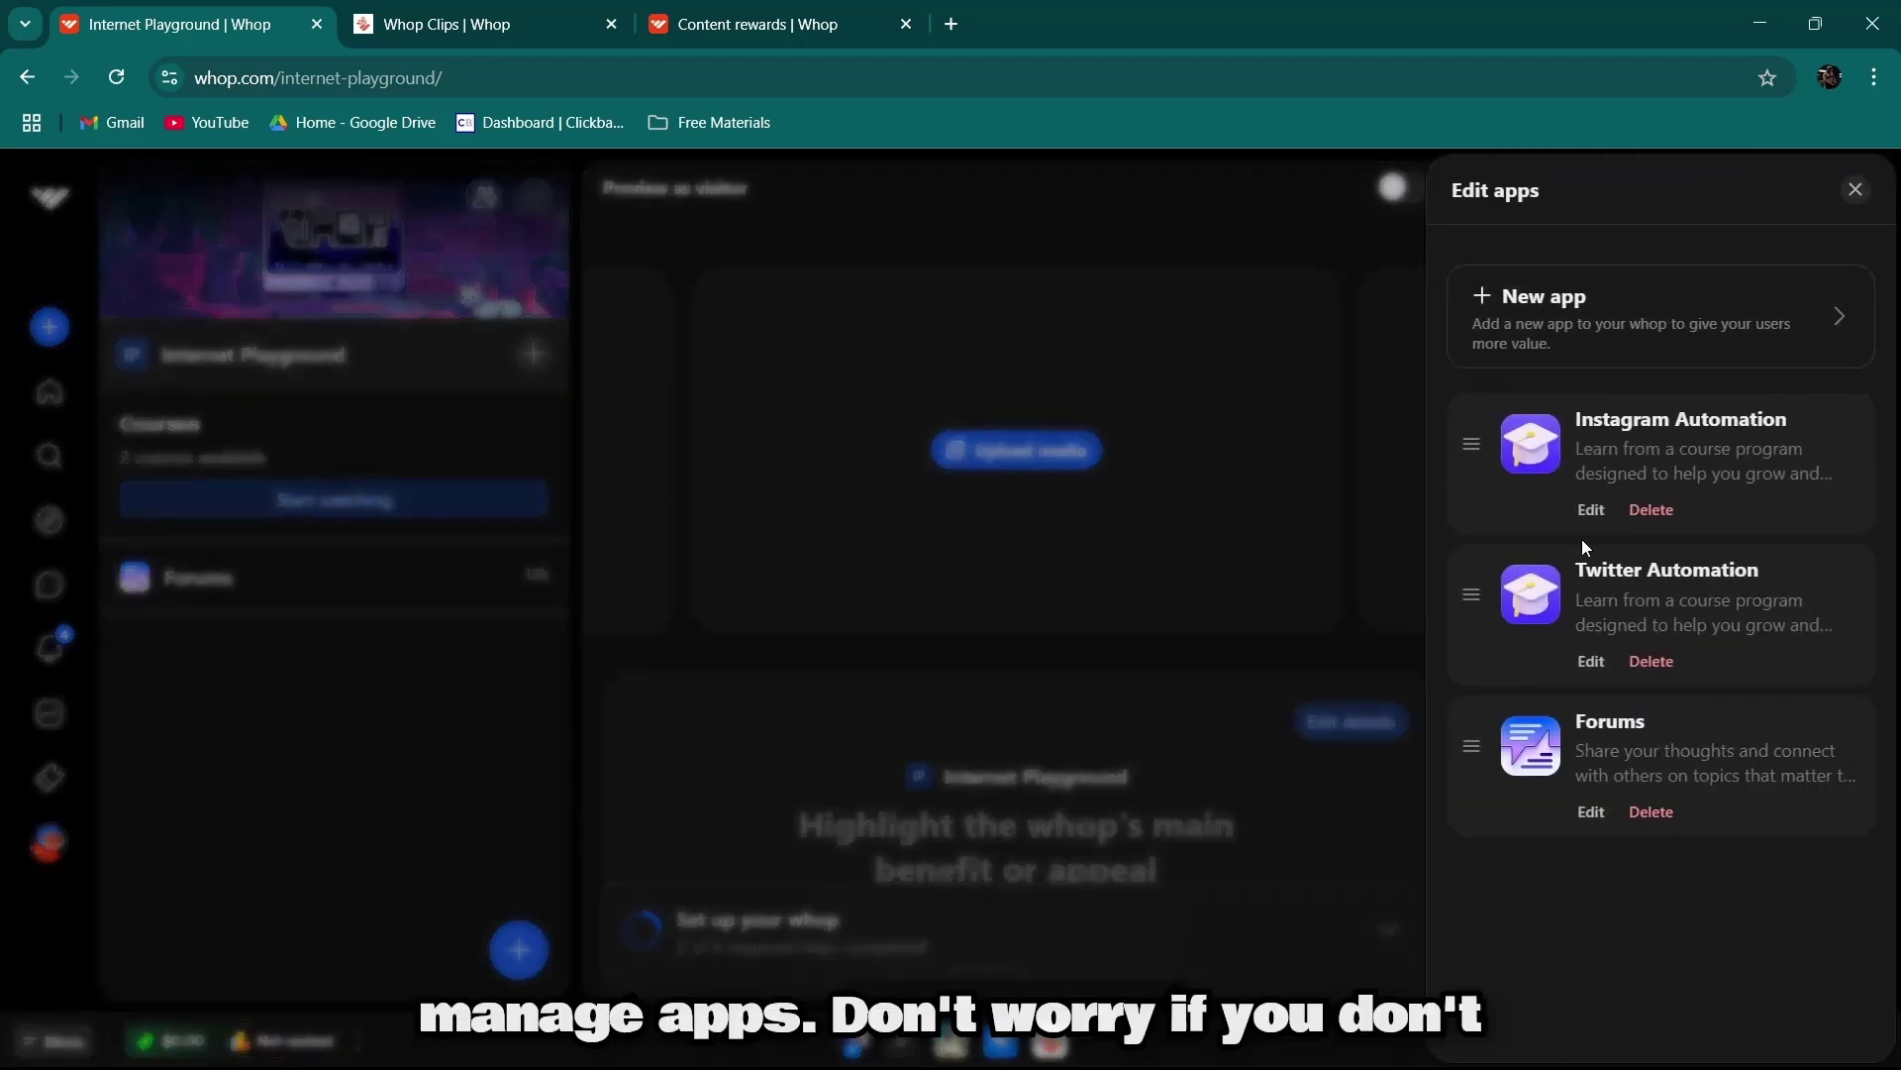
left_click(1570, 335)
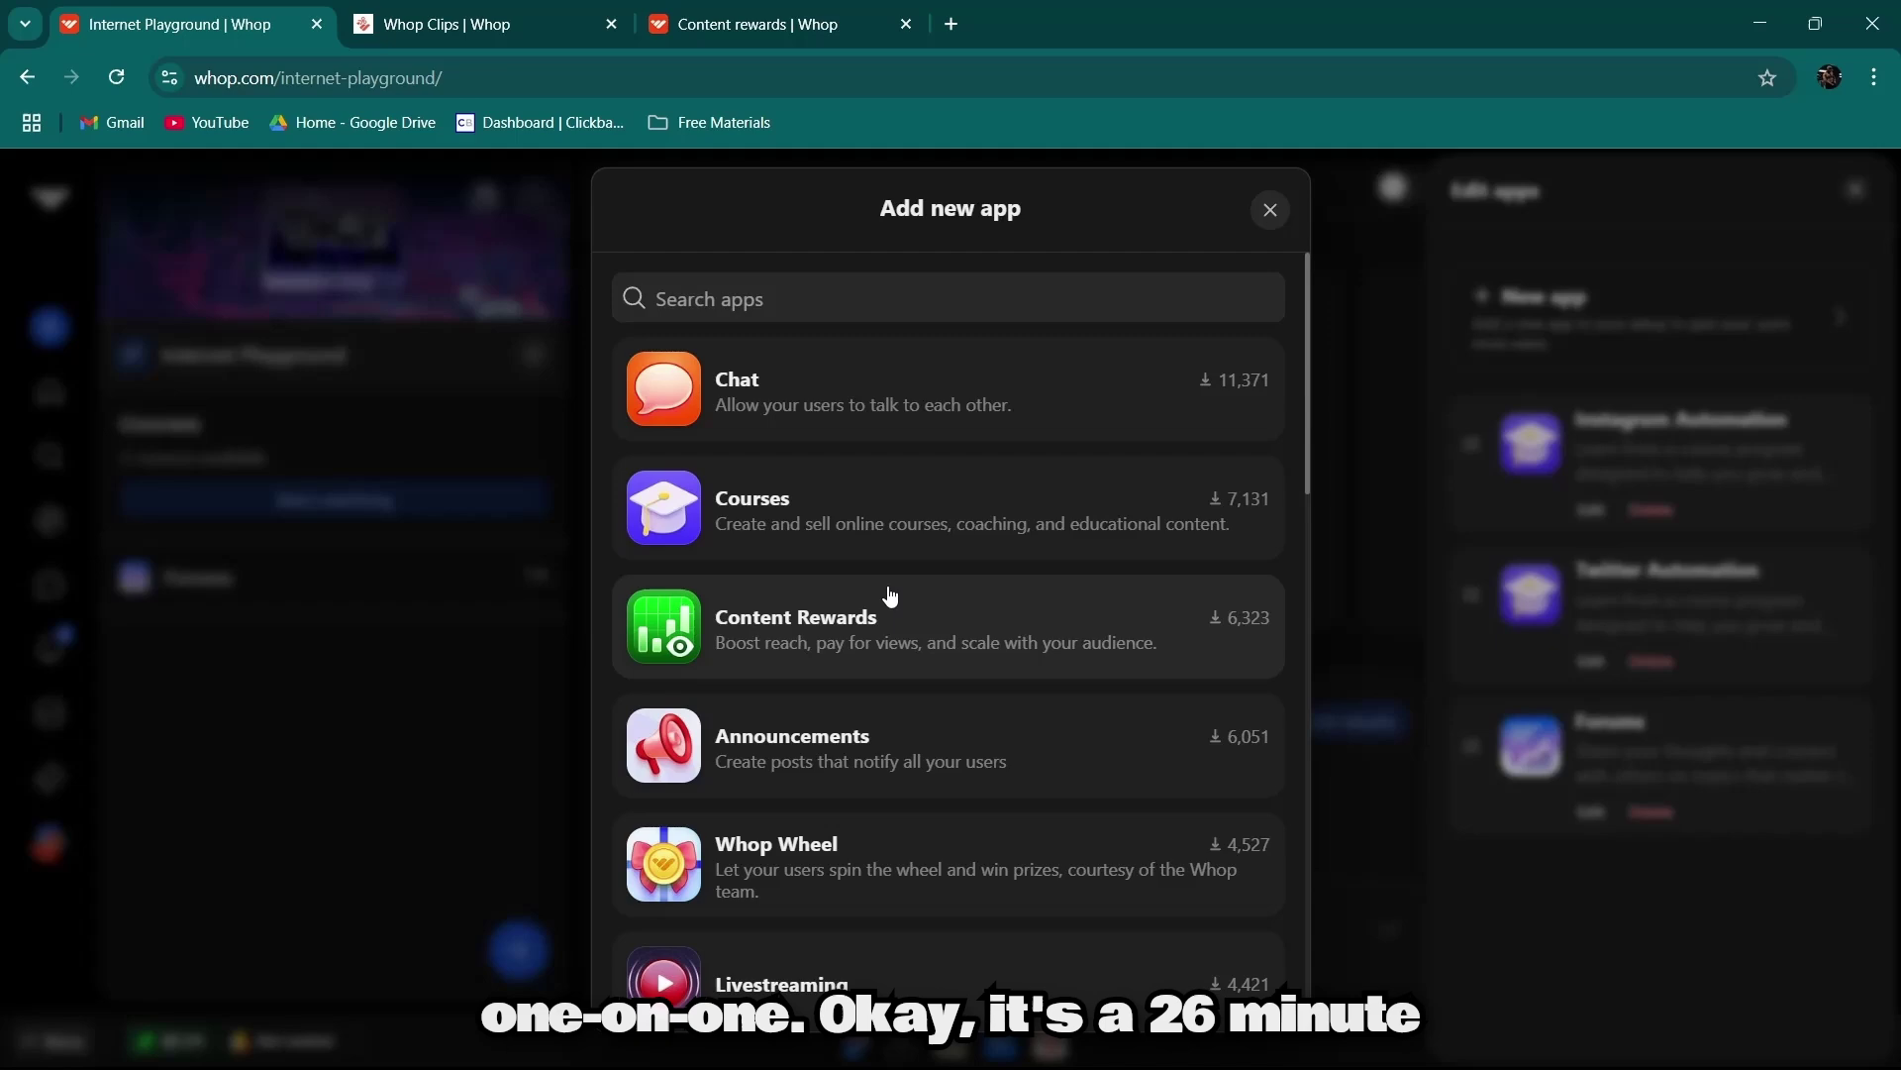
scroll(891, 596, "down", 8)
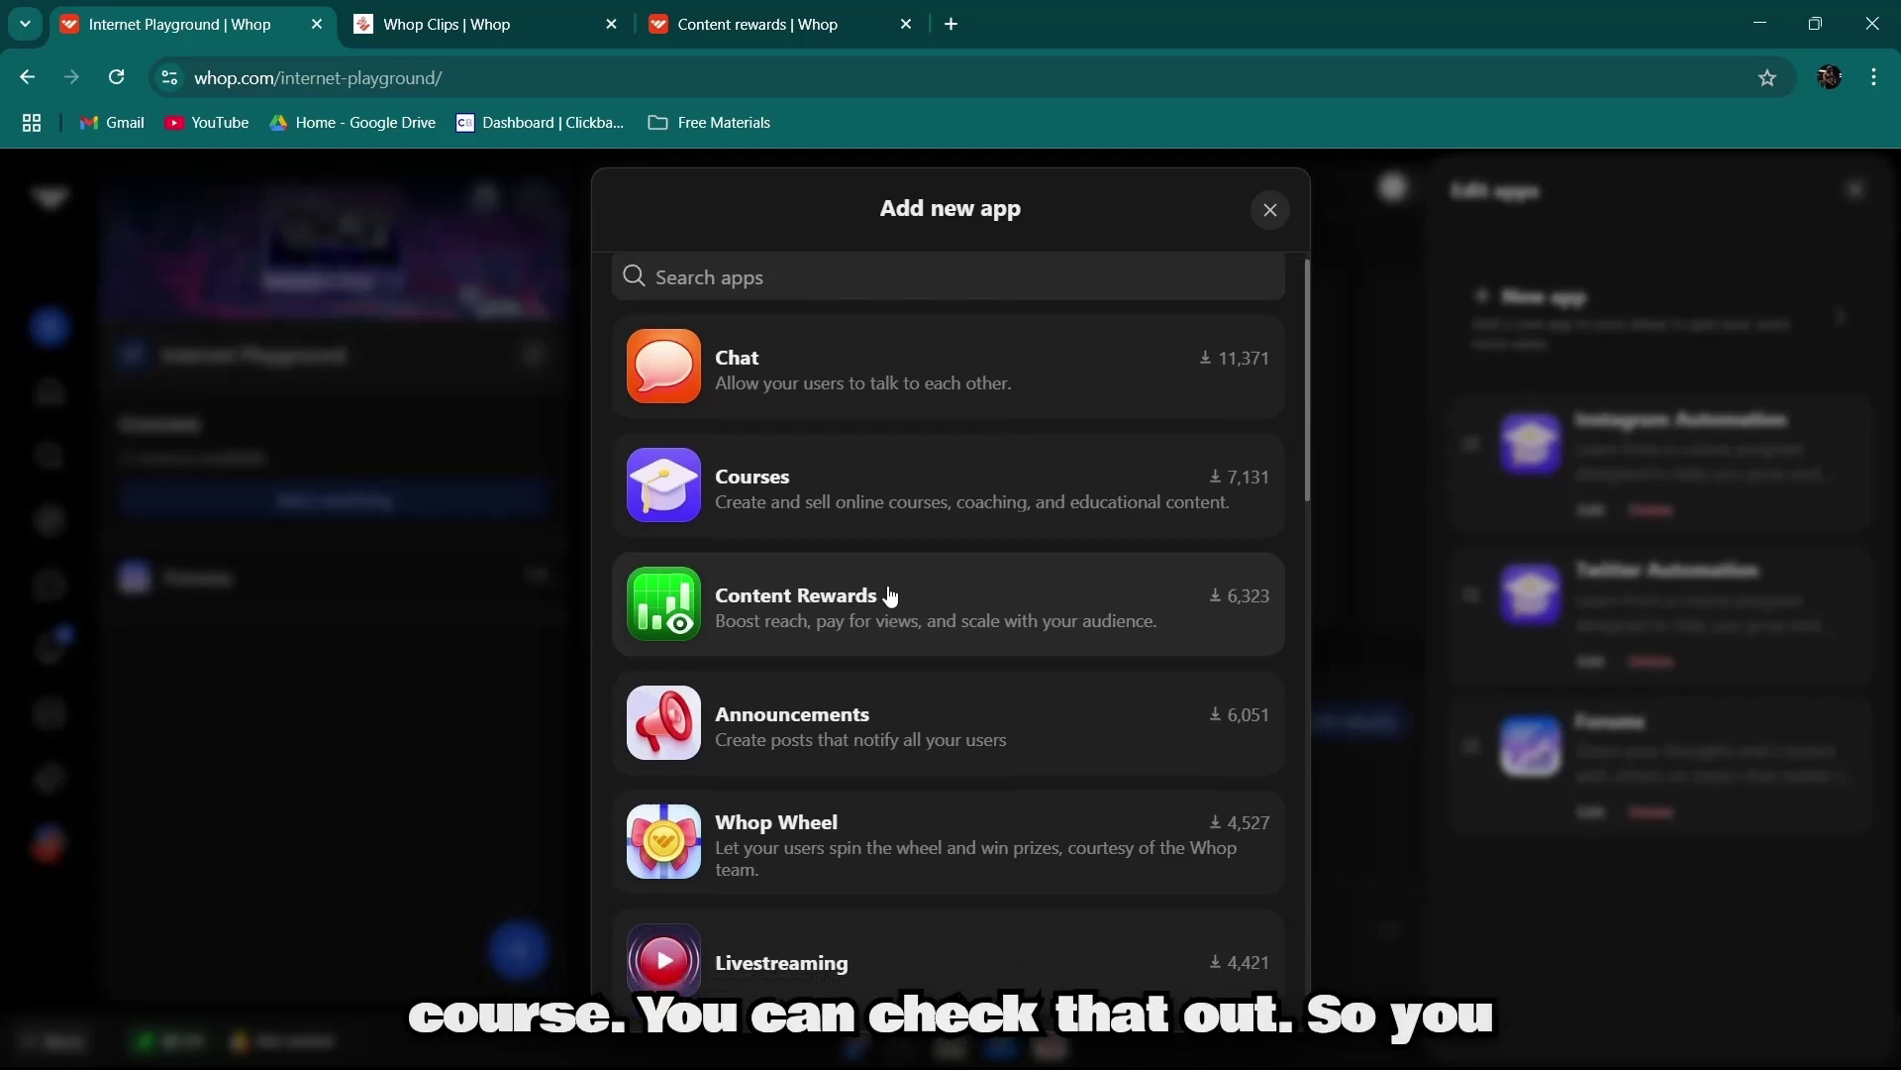
scroll(891, 595, "up", 8)
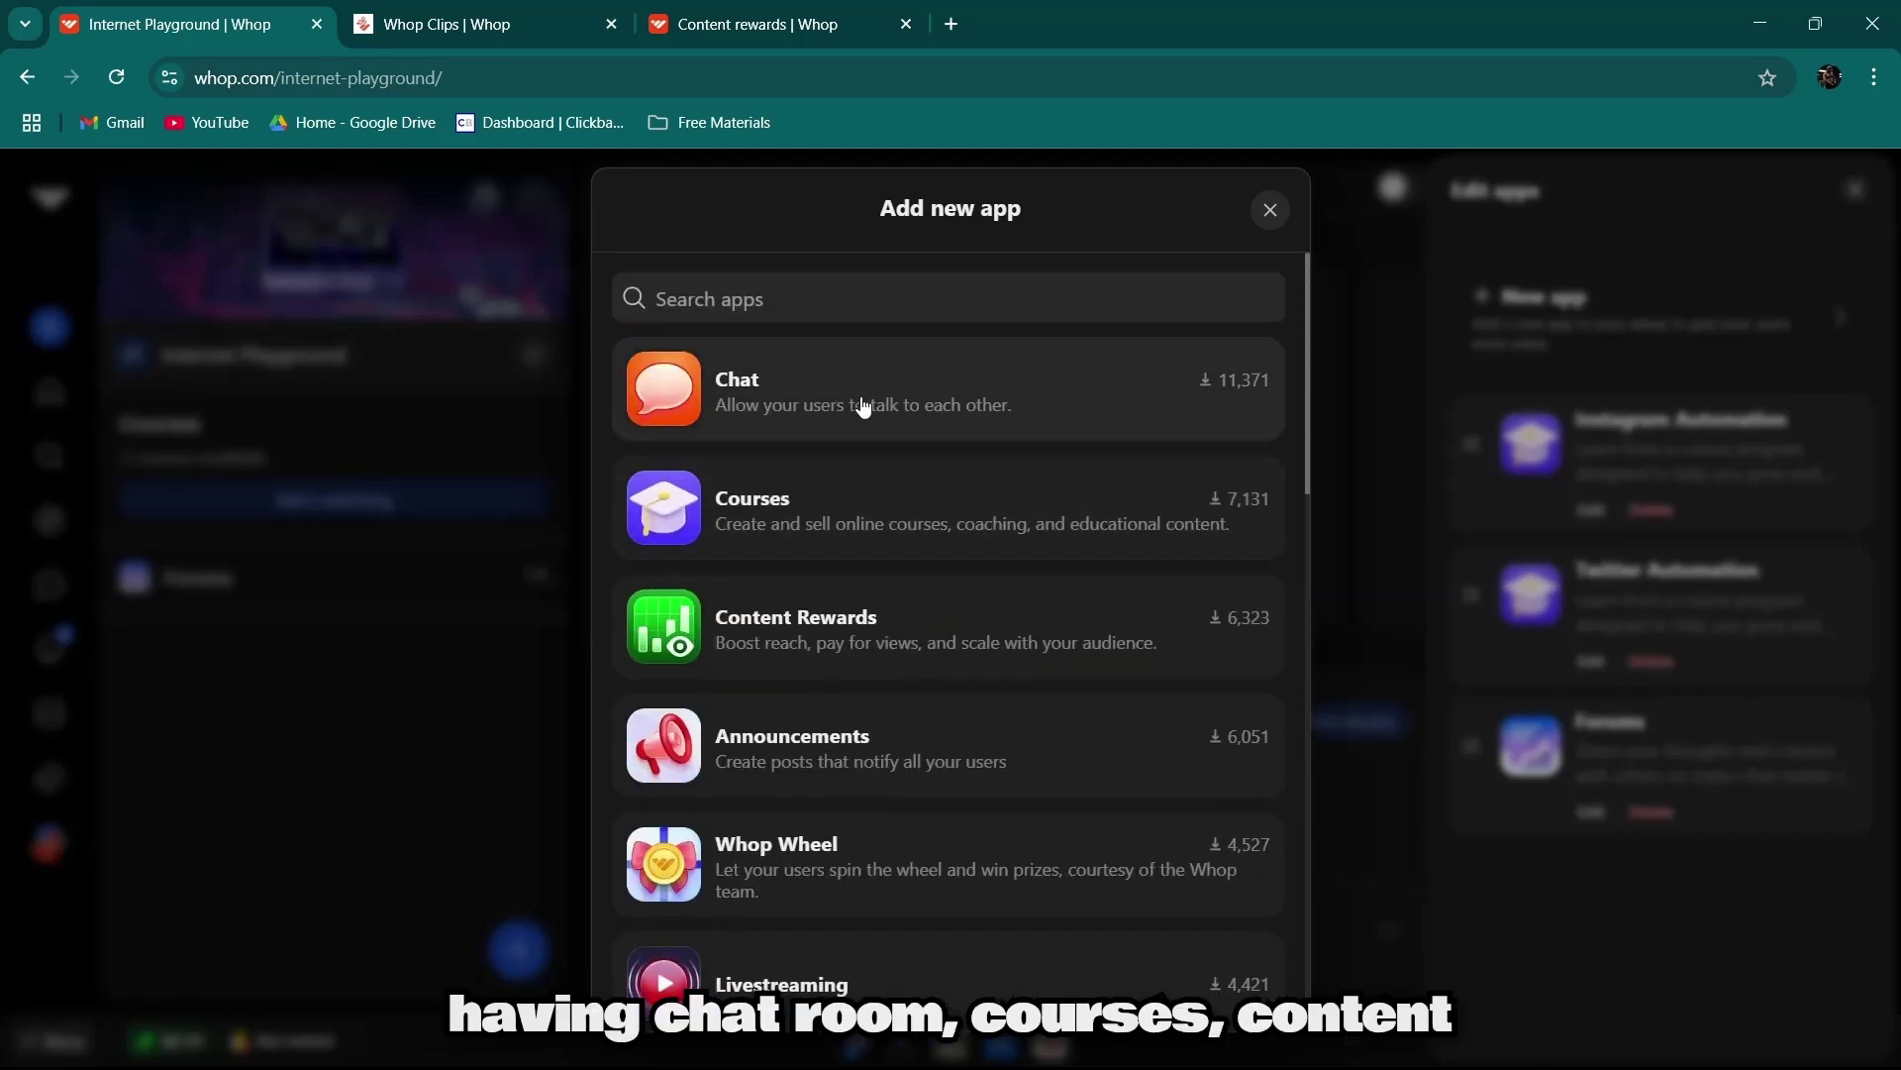
scroll(881, 555, "down", 1)
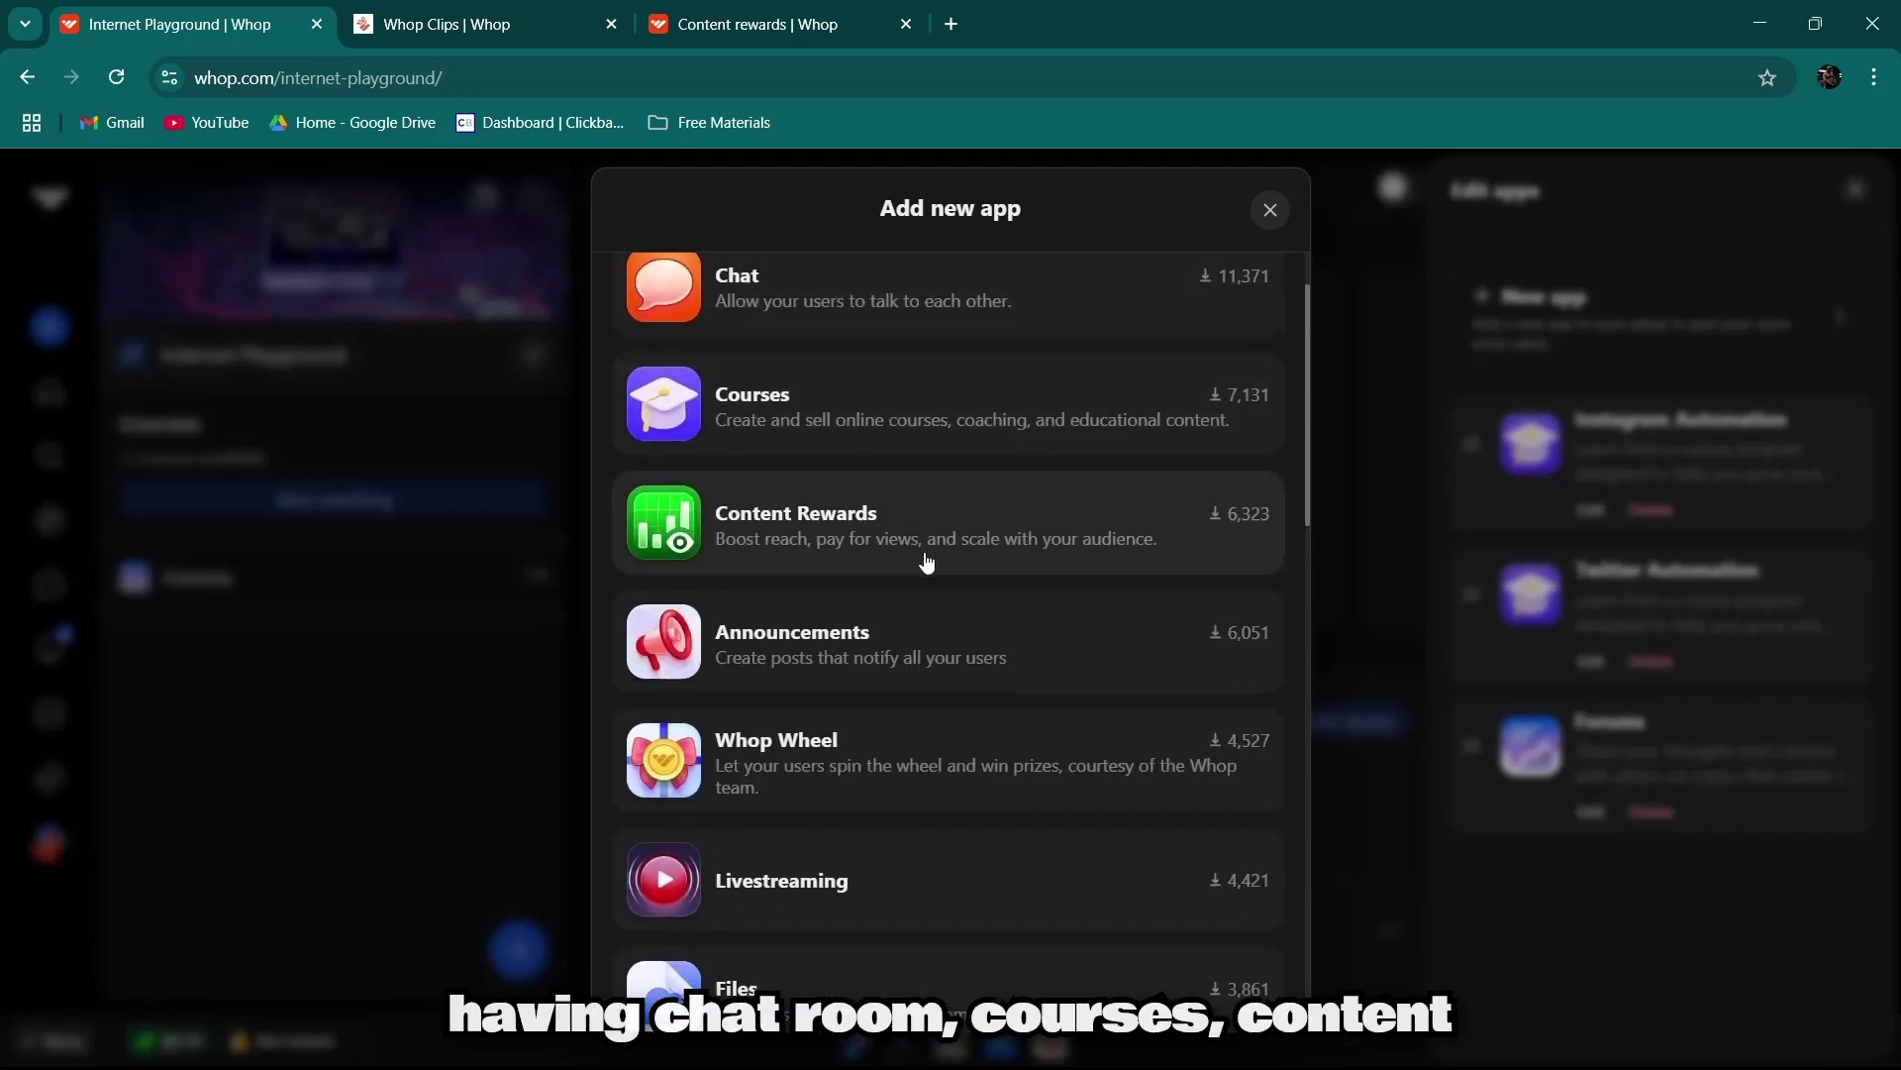
scroll(925, 555, "down", 1)
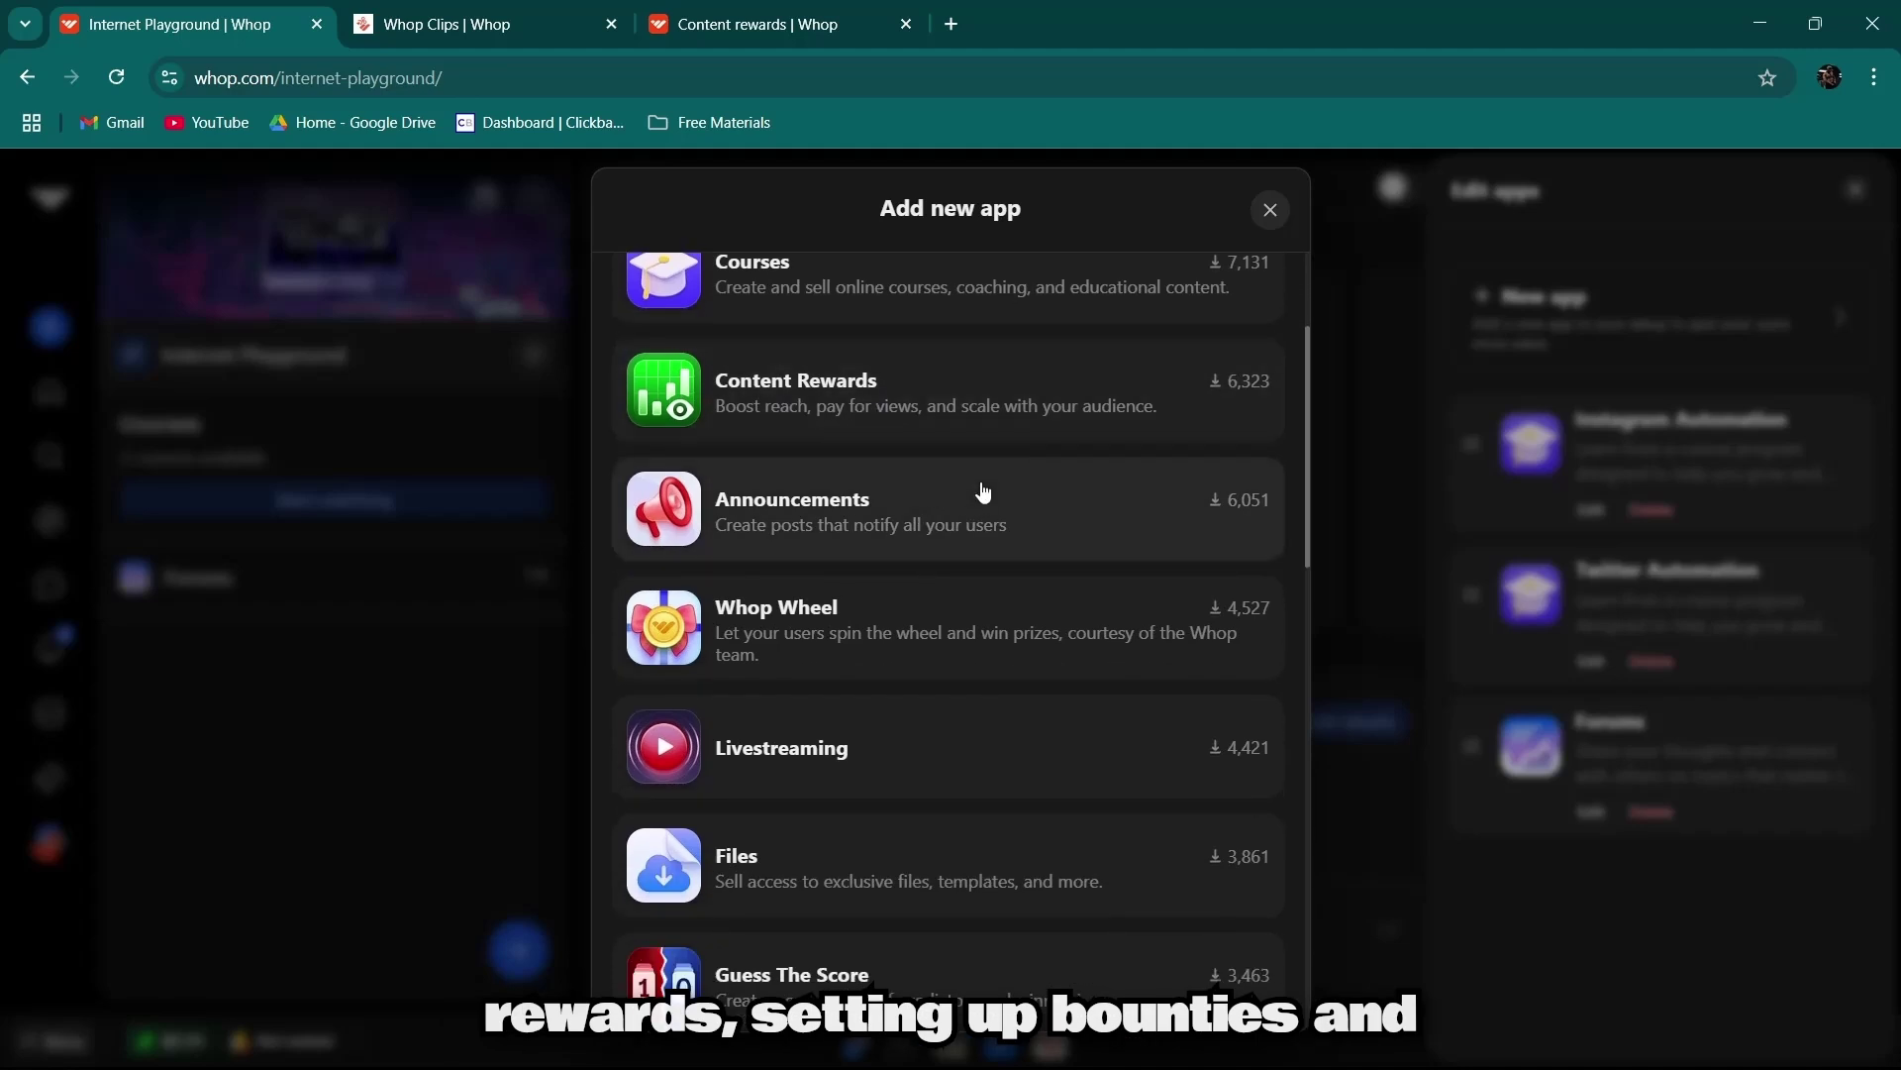
scroll(809, 744, "down", 1)
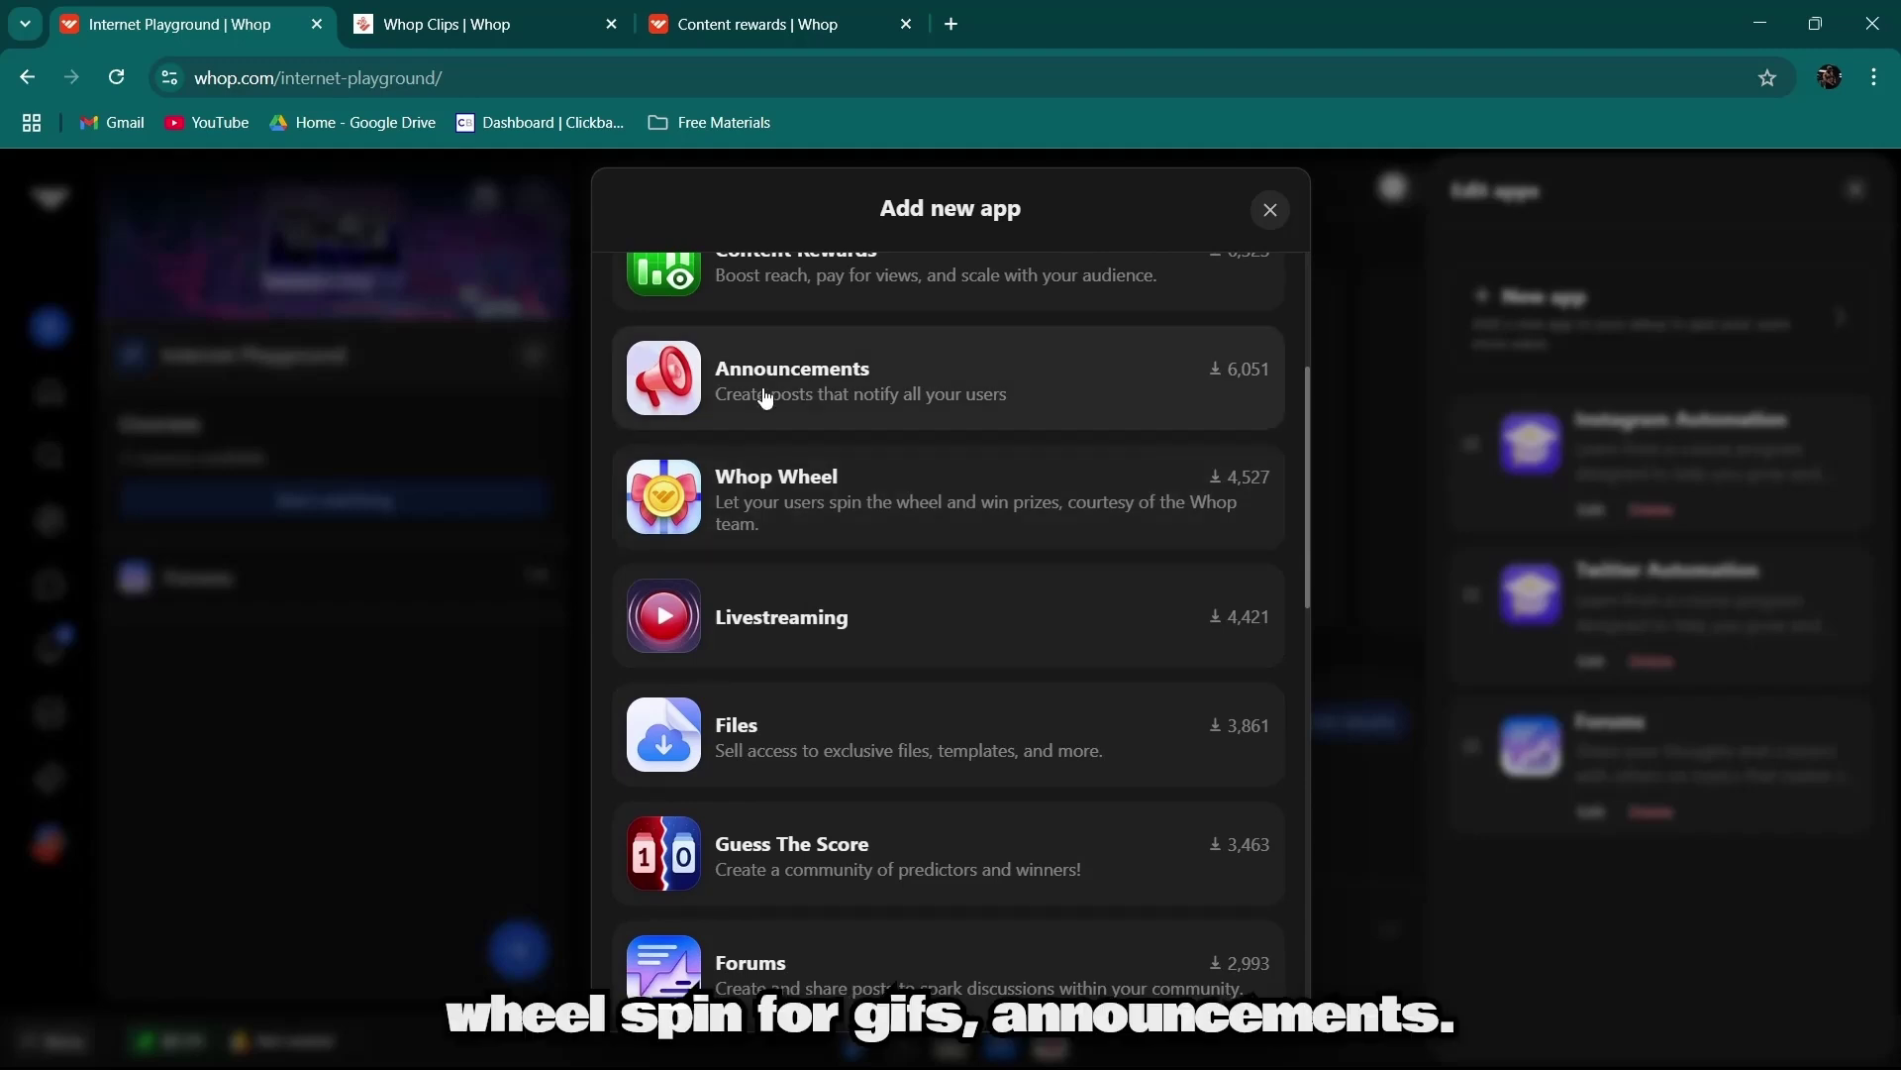
scroll(722, 606, "down", 3)
scroll(822, 554, "up", 3)
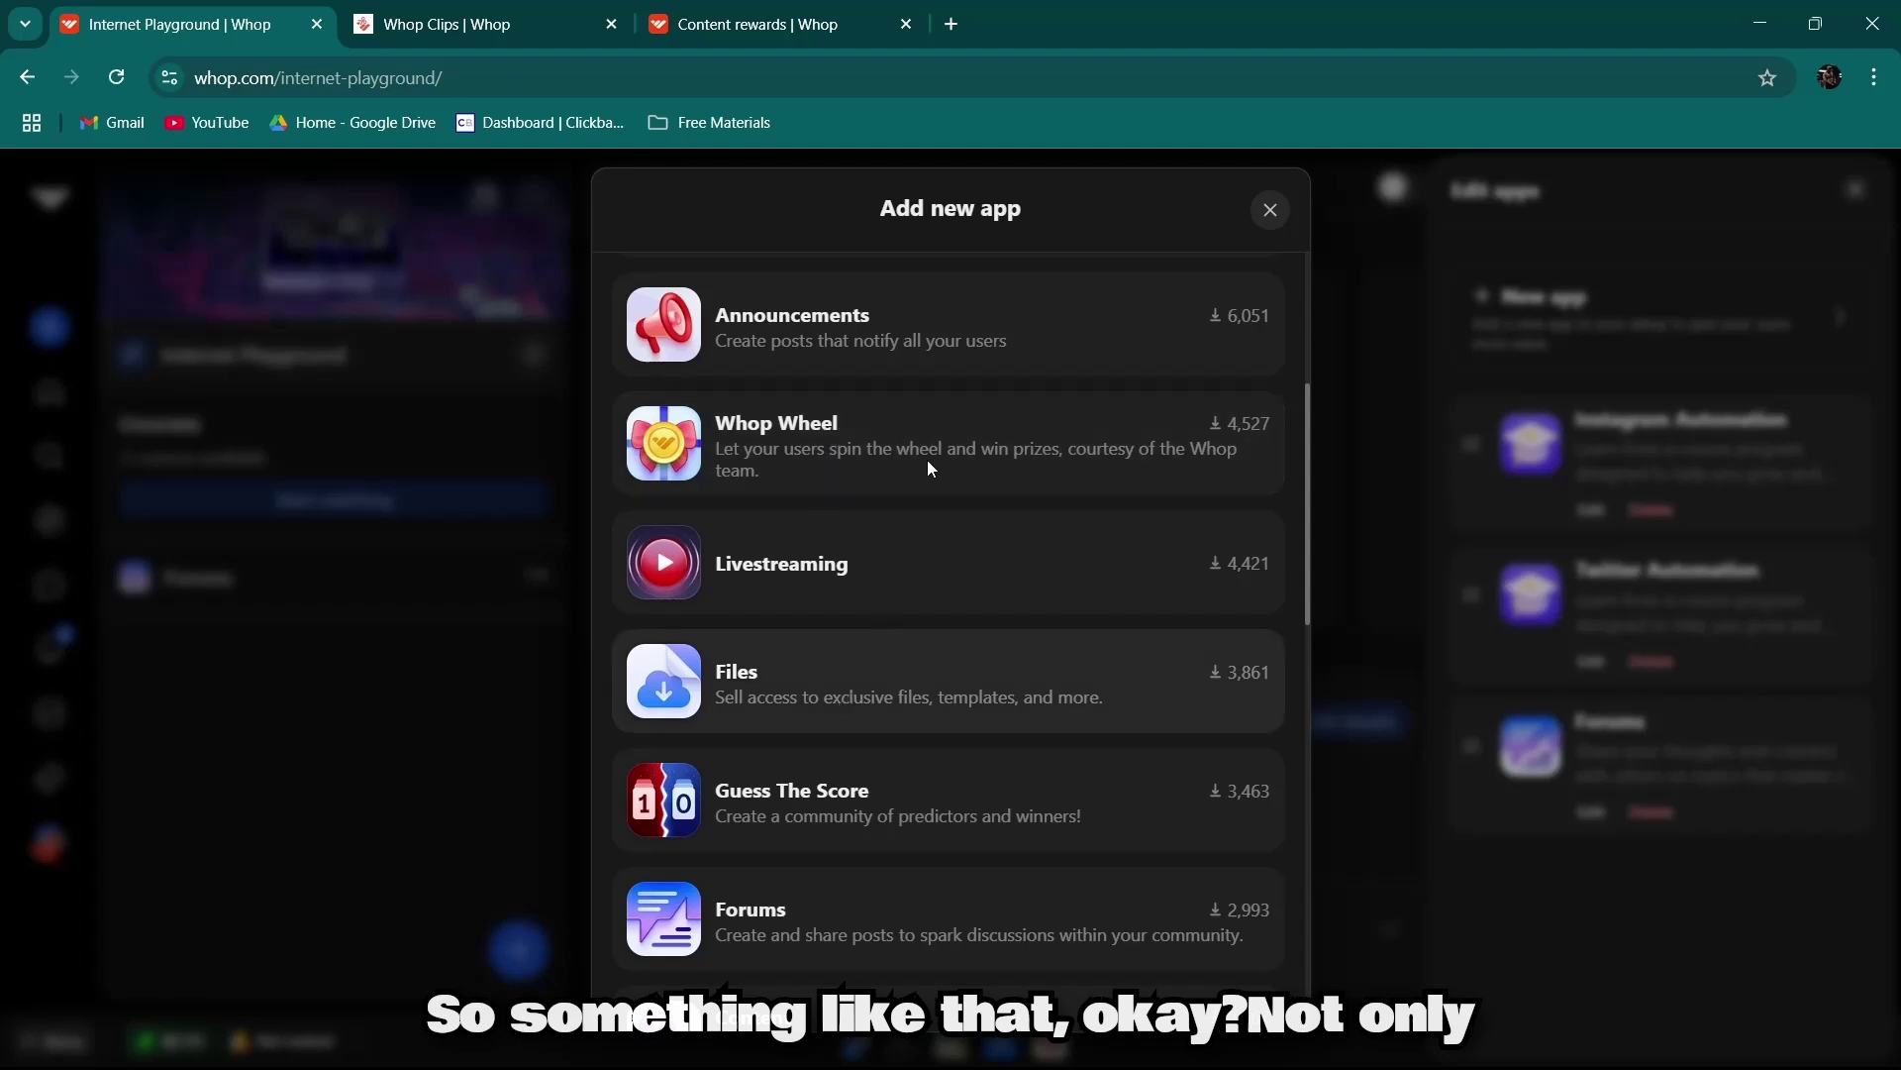
scroll(915, 620, "down", 1)
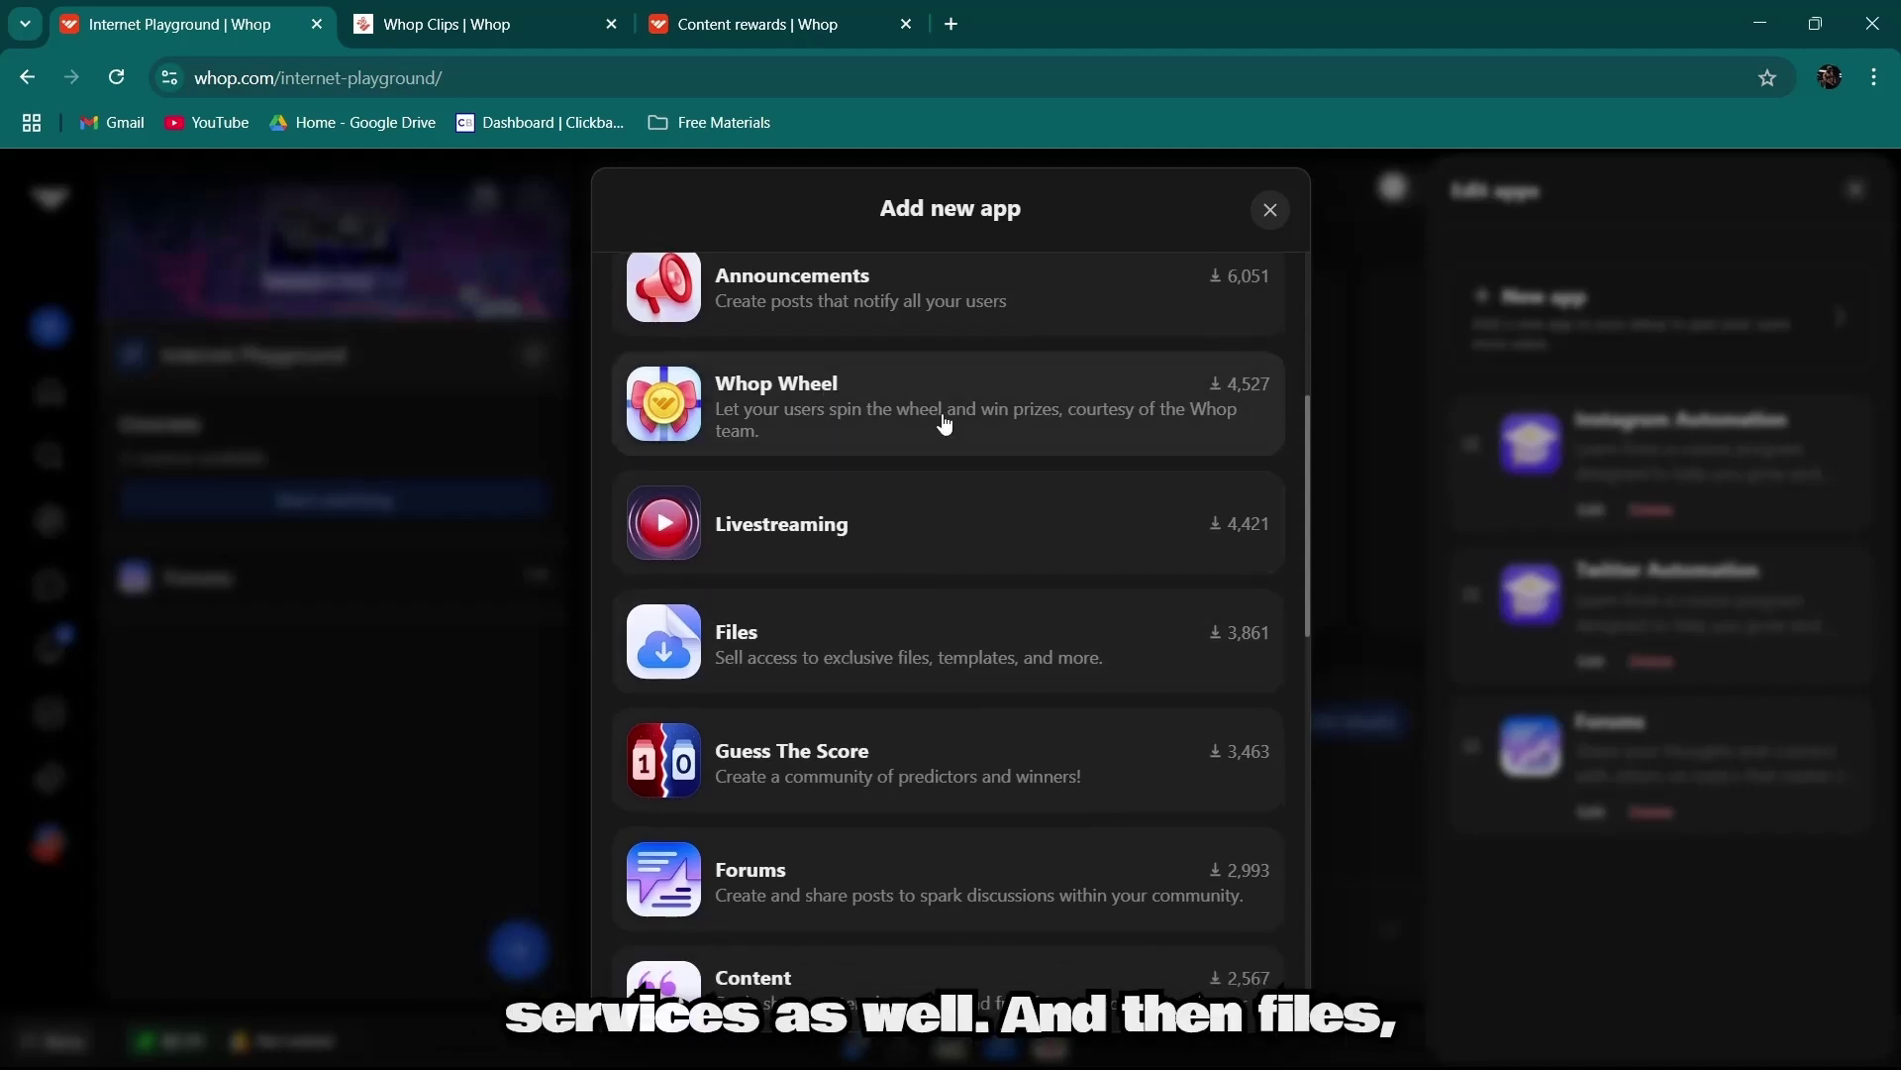
scroll(862, 784, "down", 2)
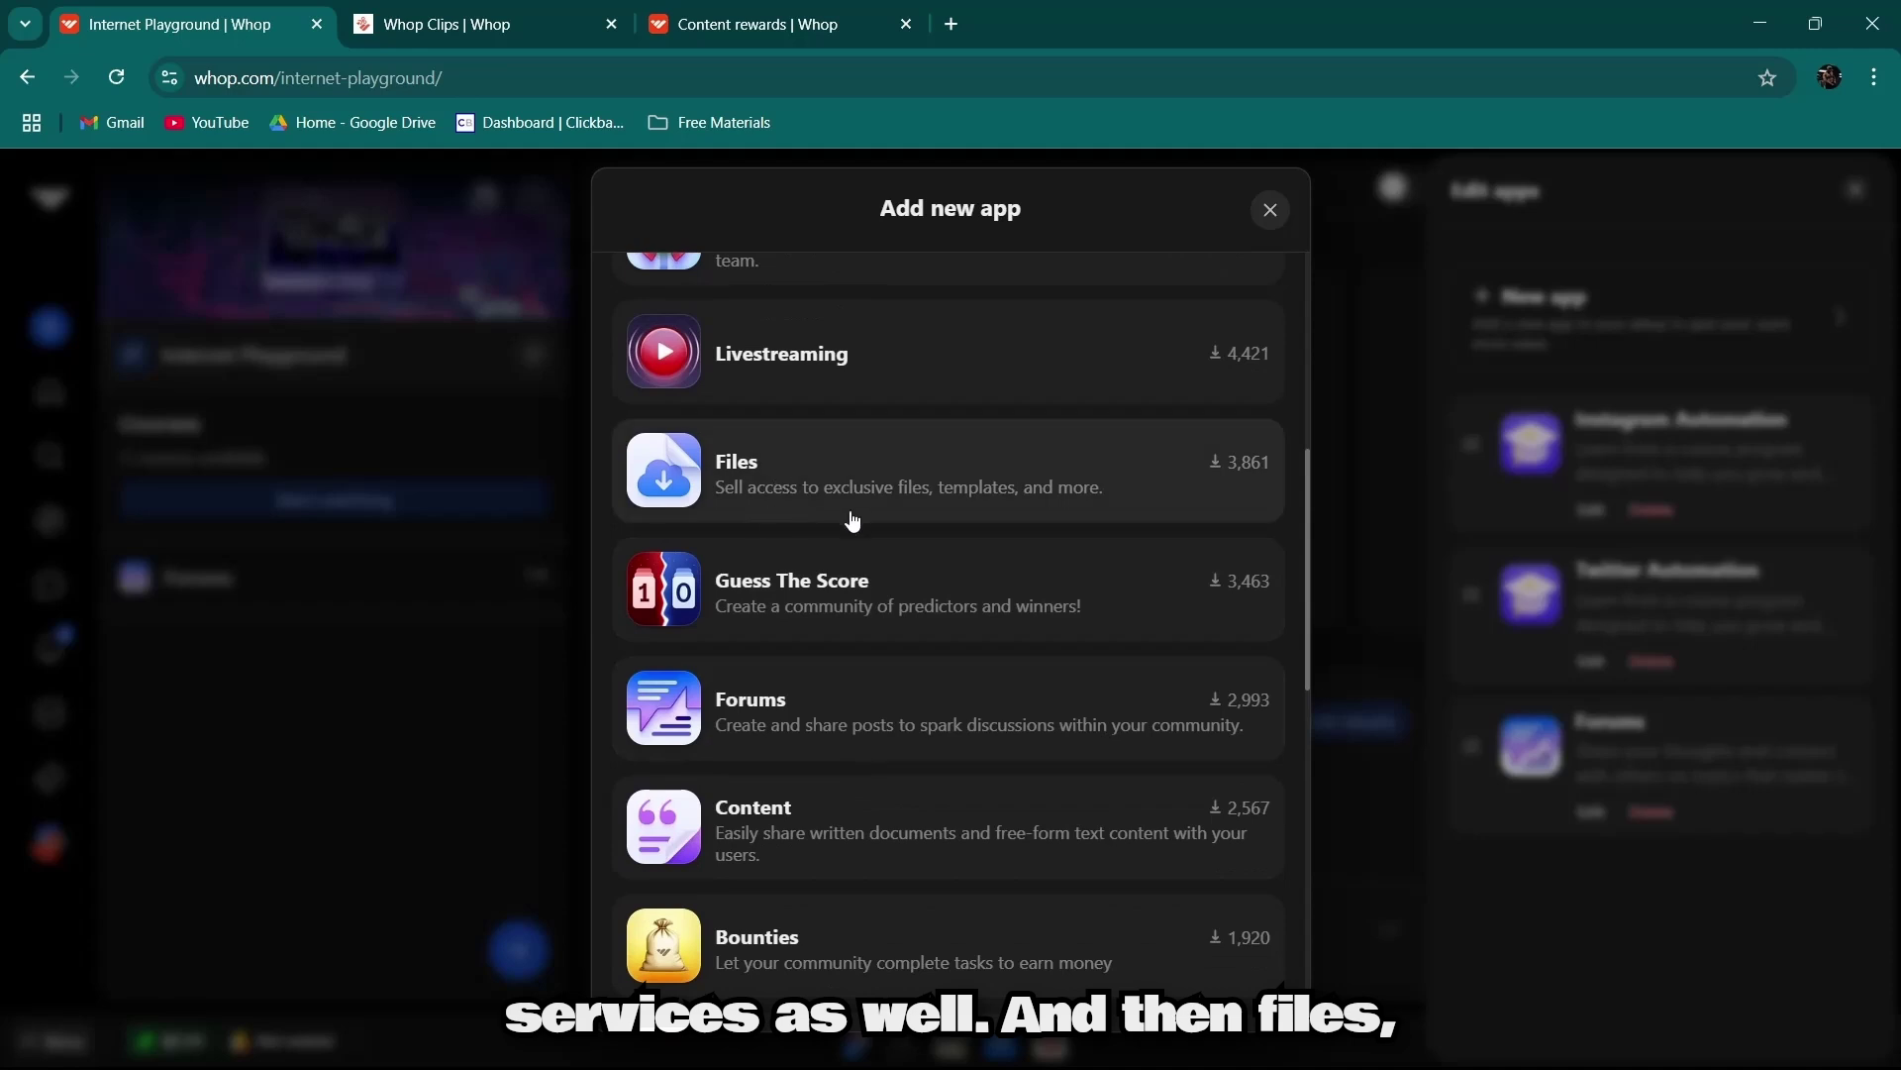
- Scroll through the rest of the Add new app catalogue
scroll(849, 630, "down", 2)
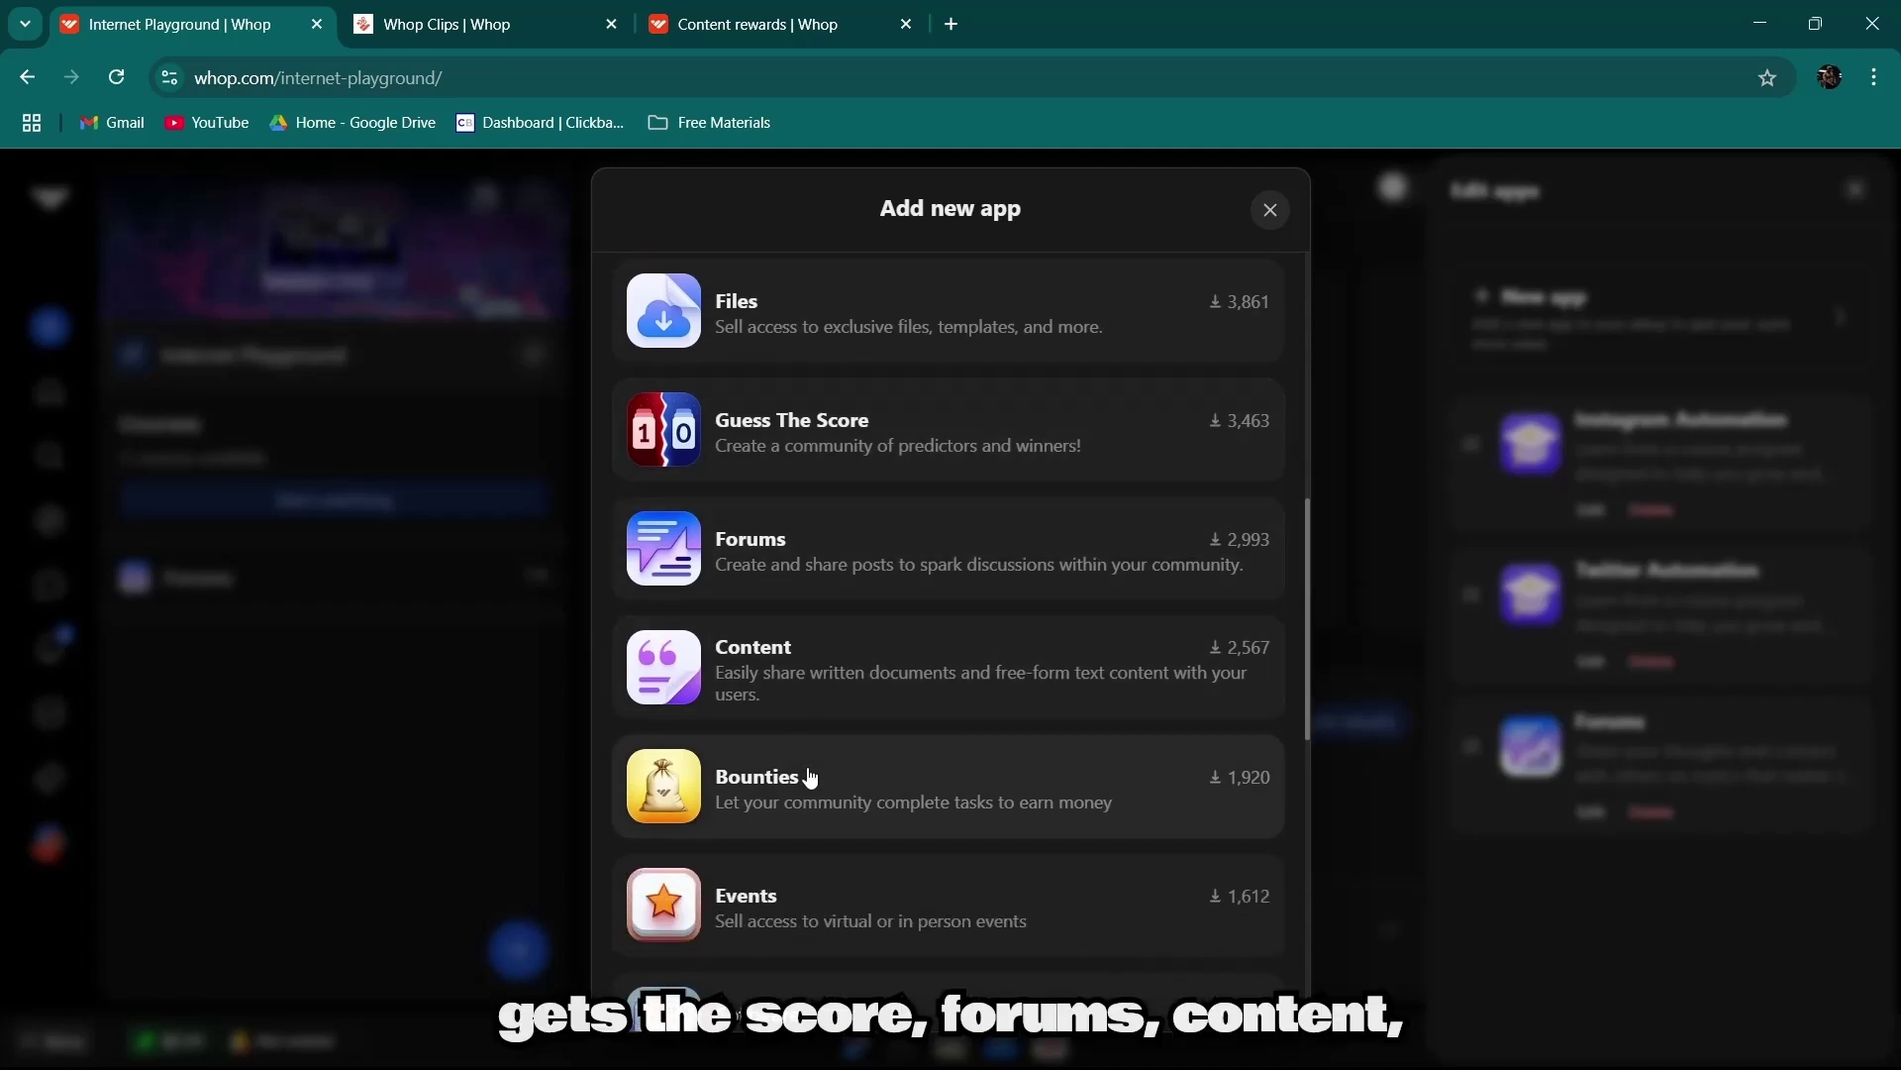
scroll(808, 693, "down", 2)
scroll(852, 639, "down", 2)
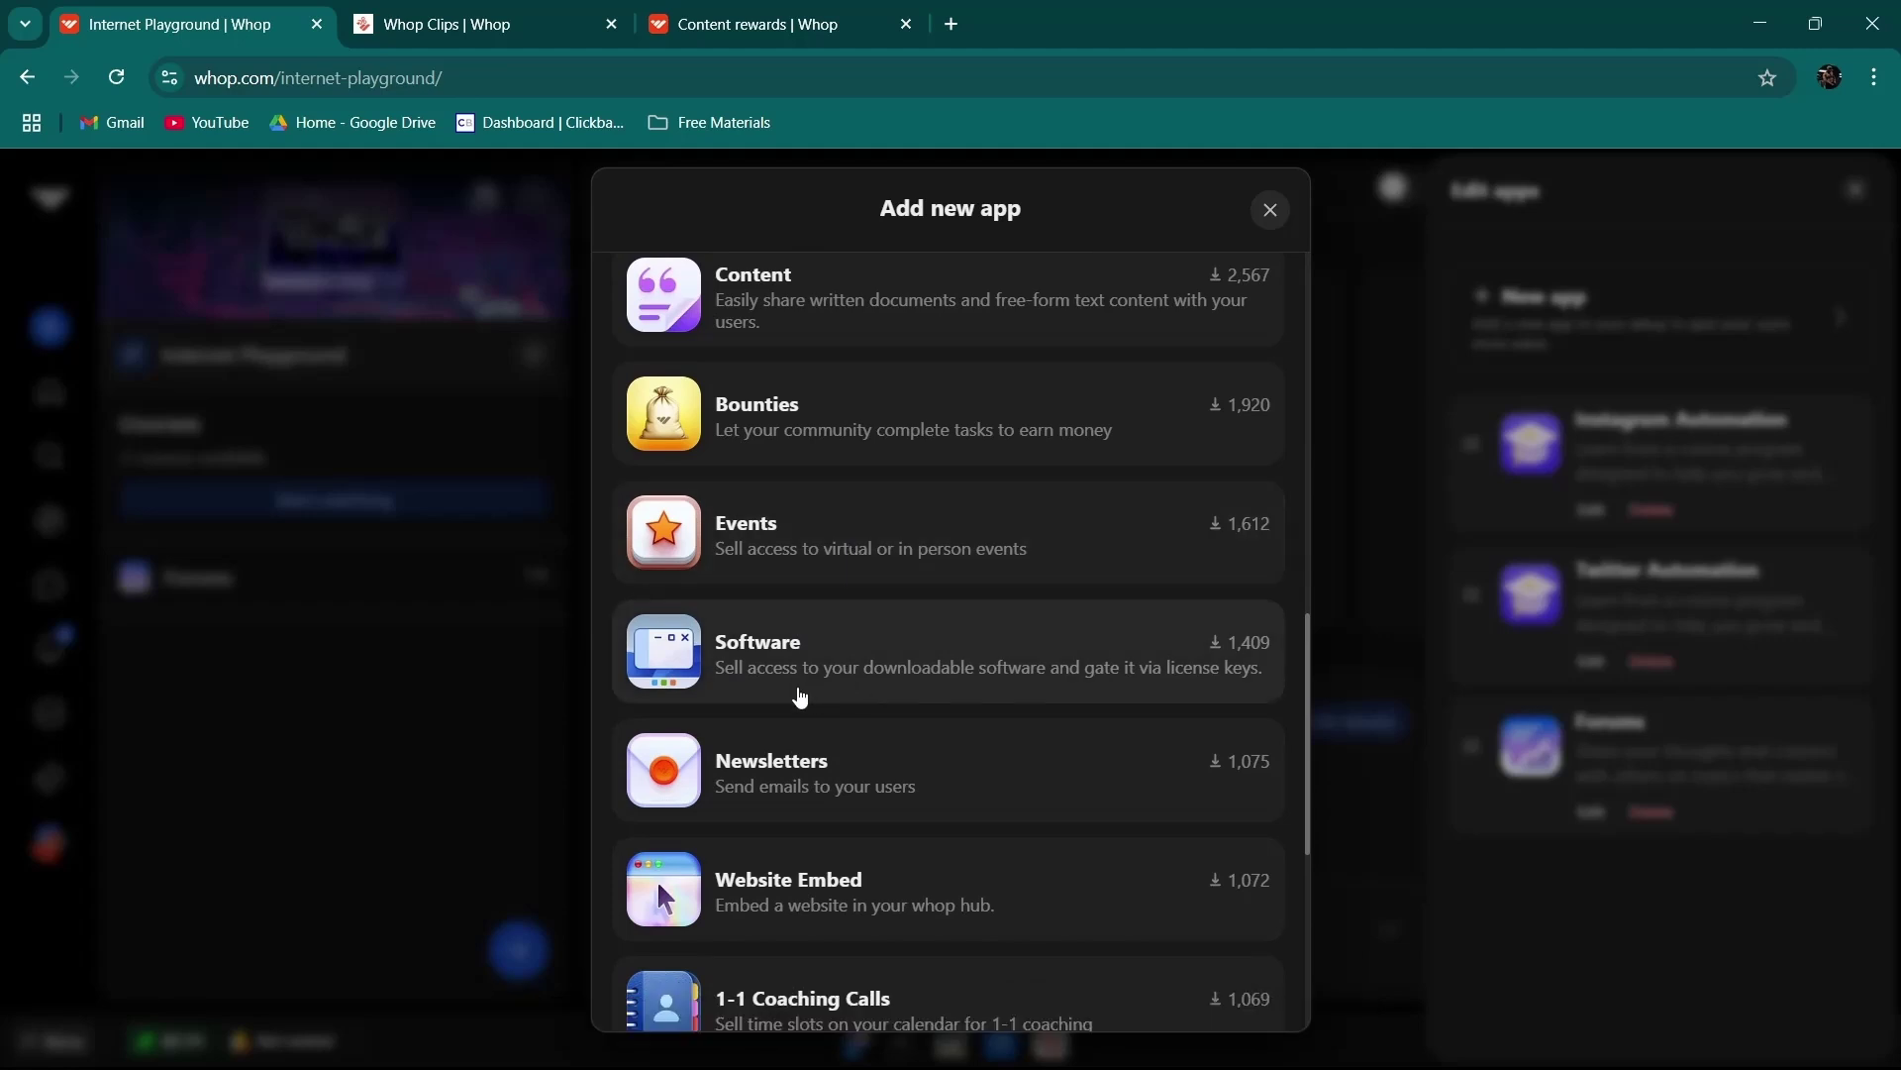
scroll(844, 819, "down", 2)
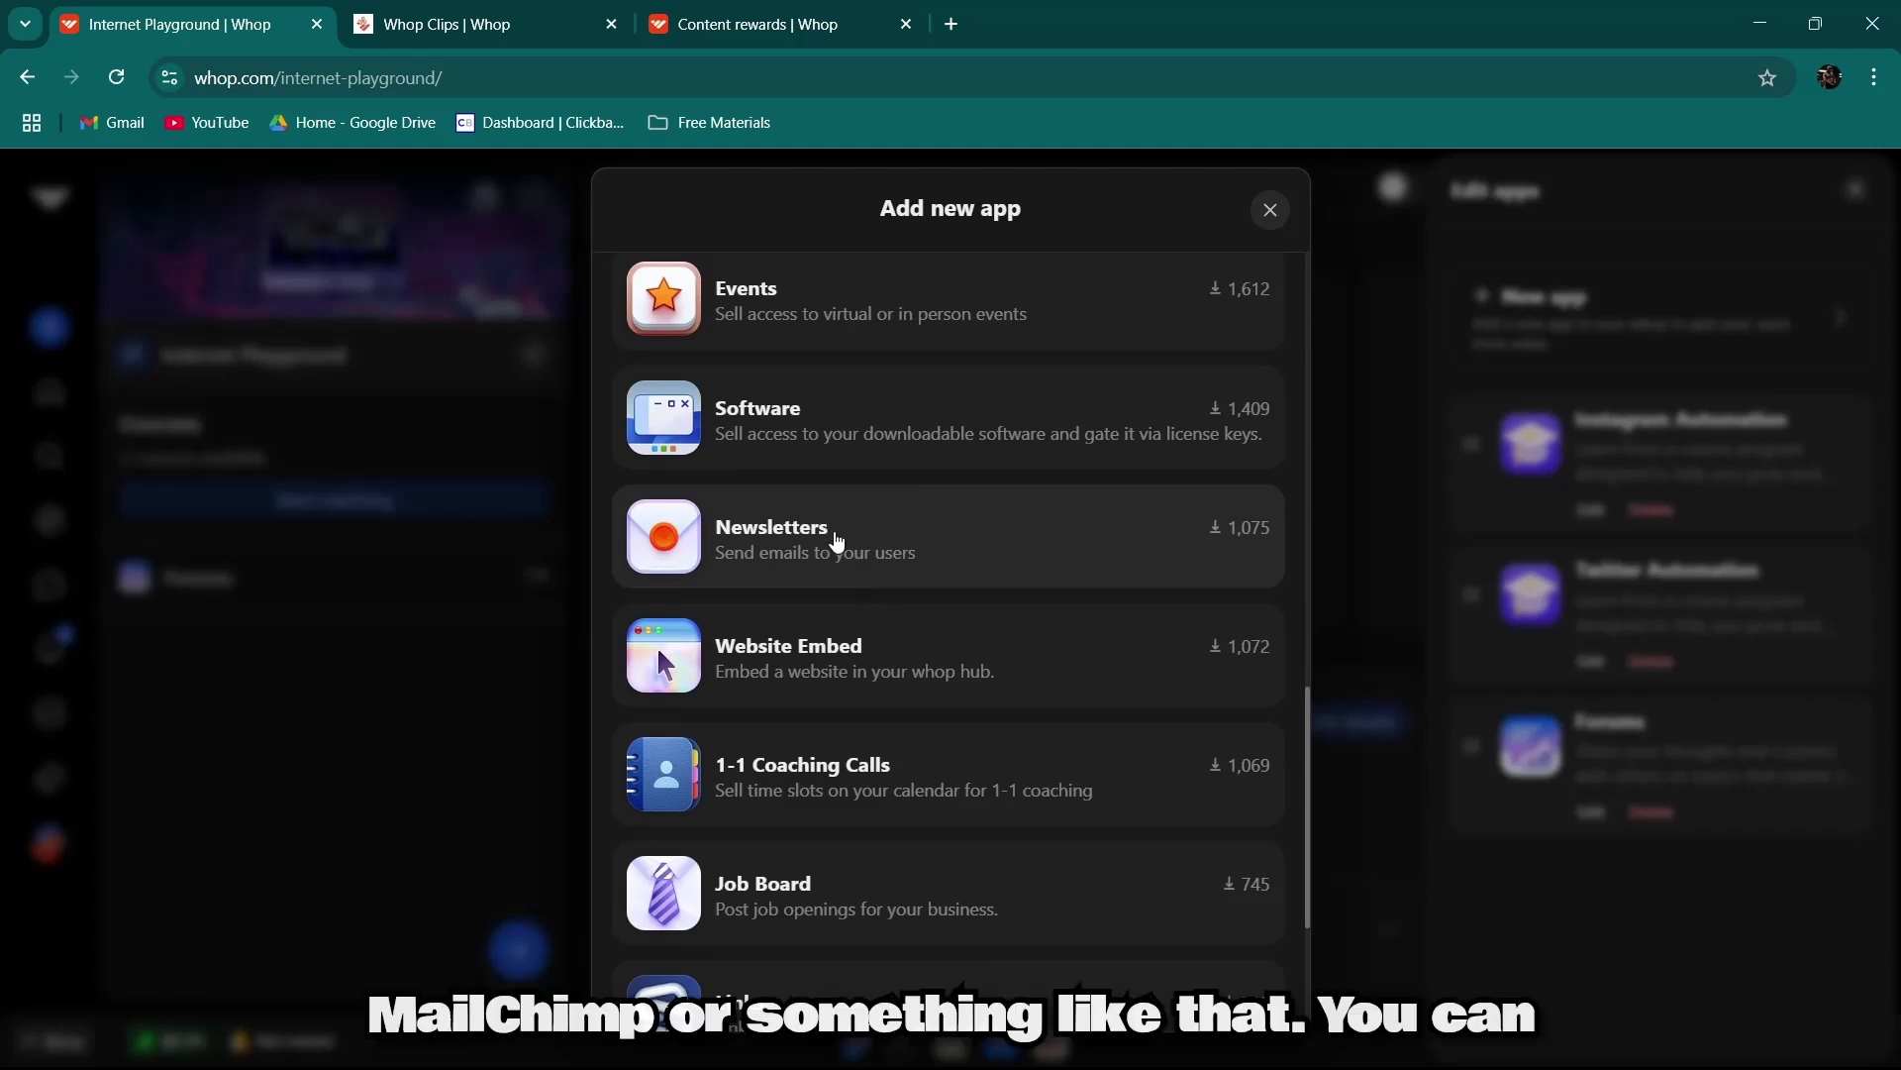
scroll(886, 812, "down", 1)
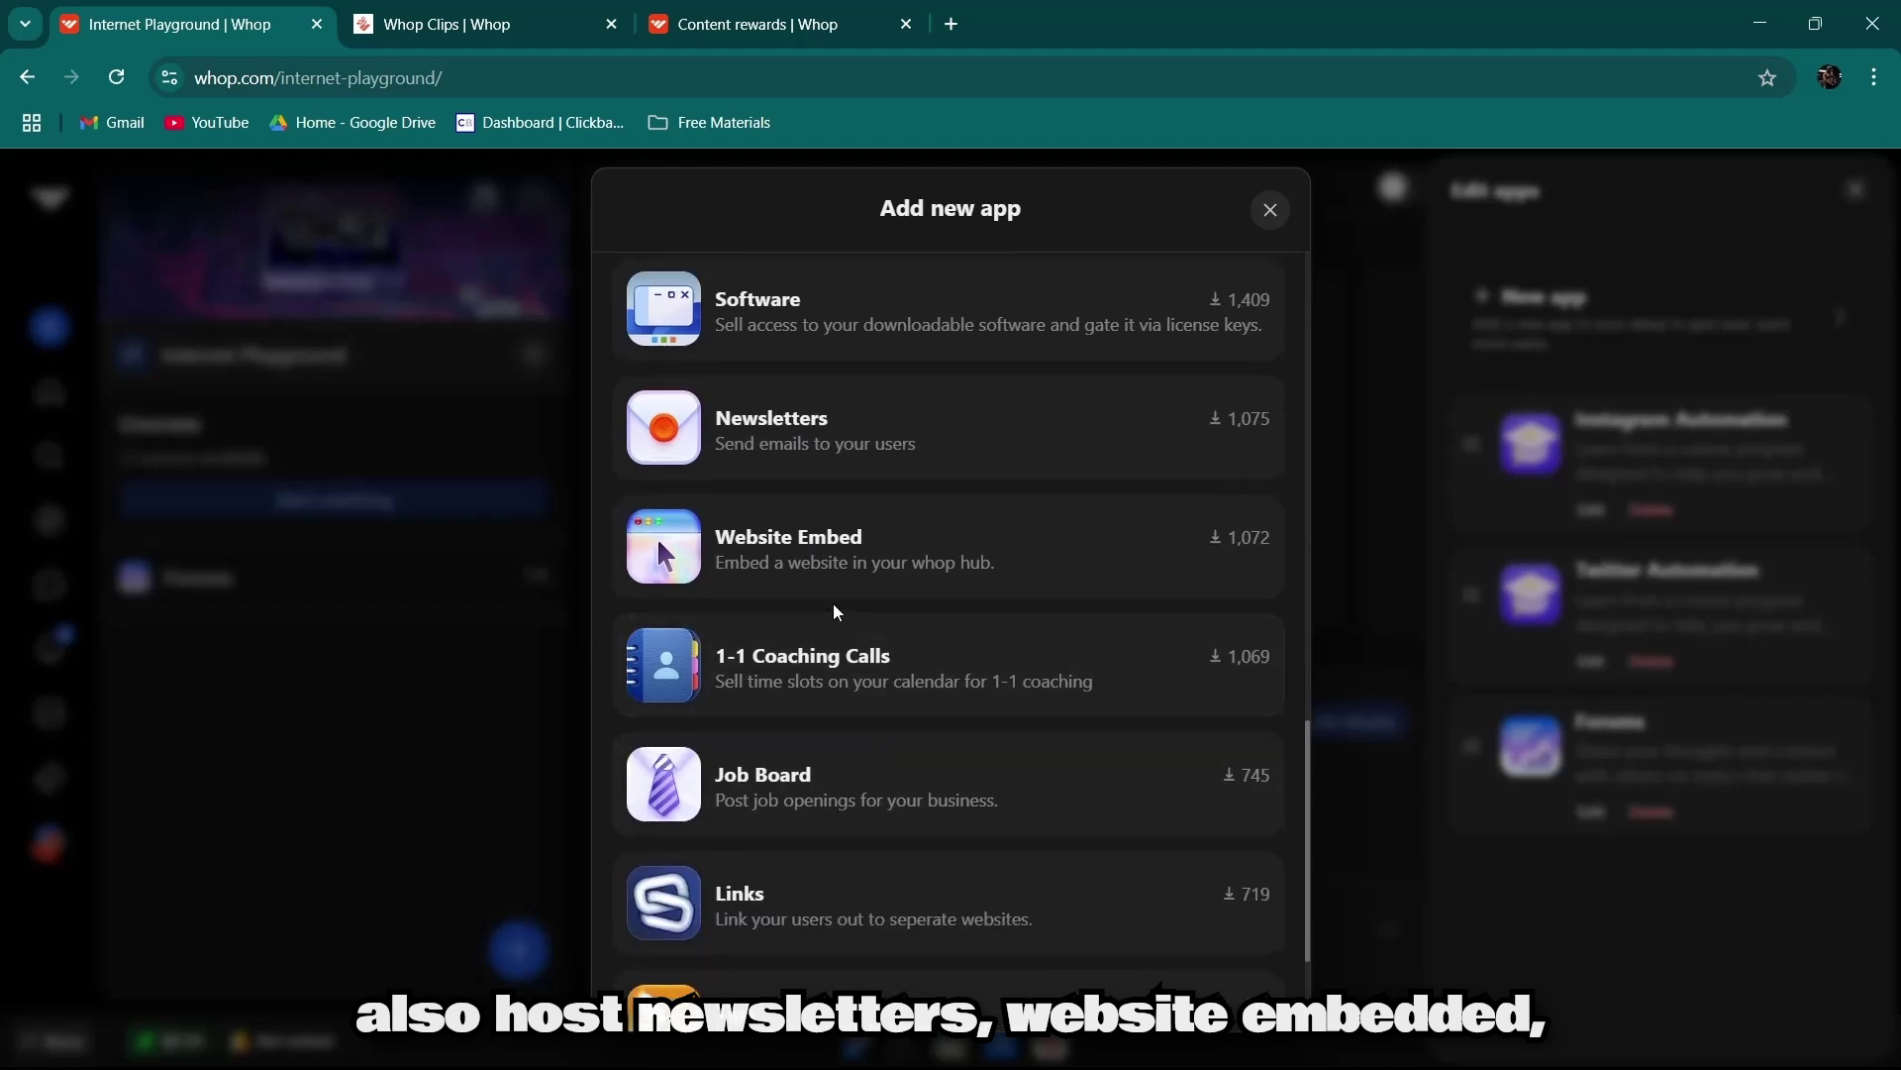
scroll(839, 595, "down", 1)
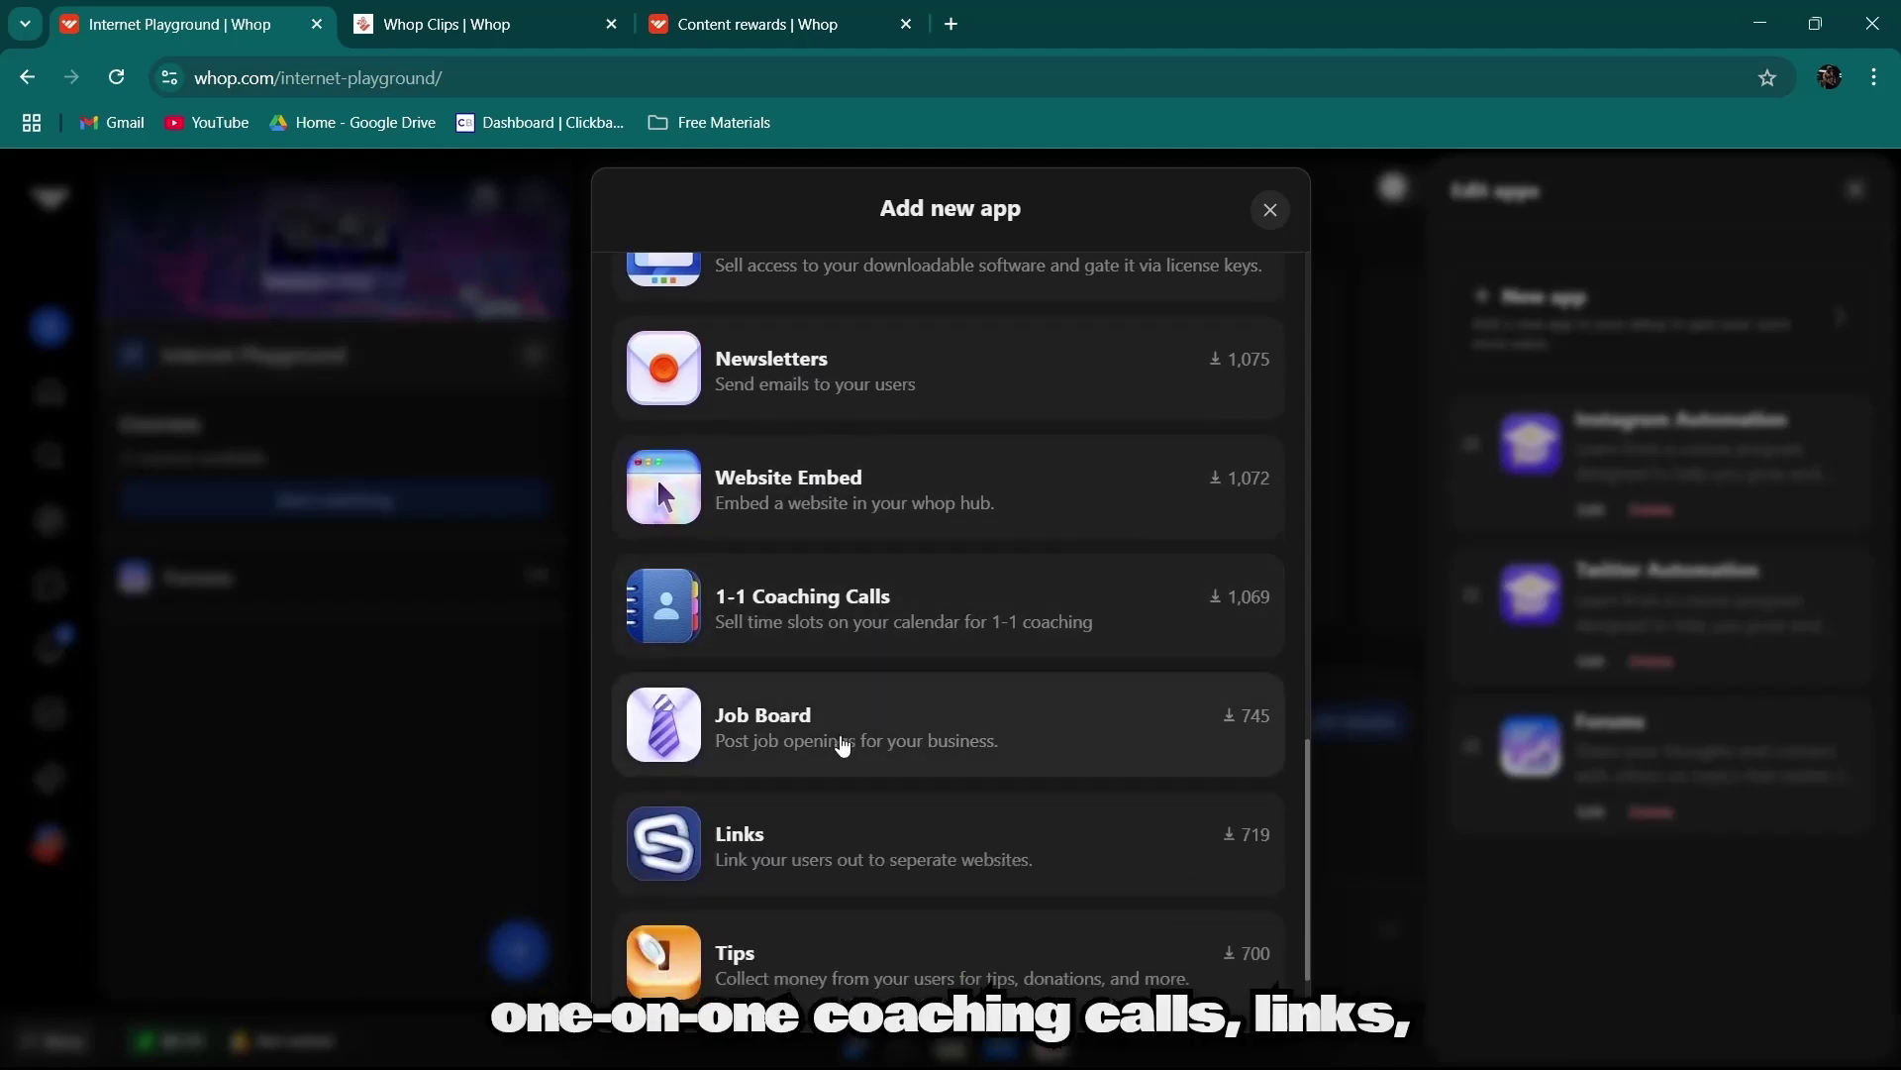
scroll(841, 744, "down", 2)
scroll(896, 938, "down", 3)
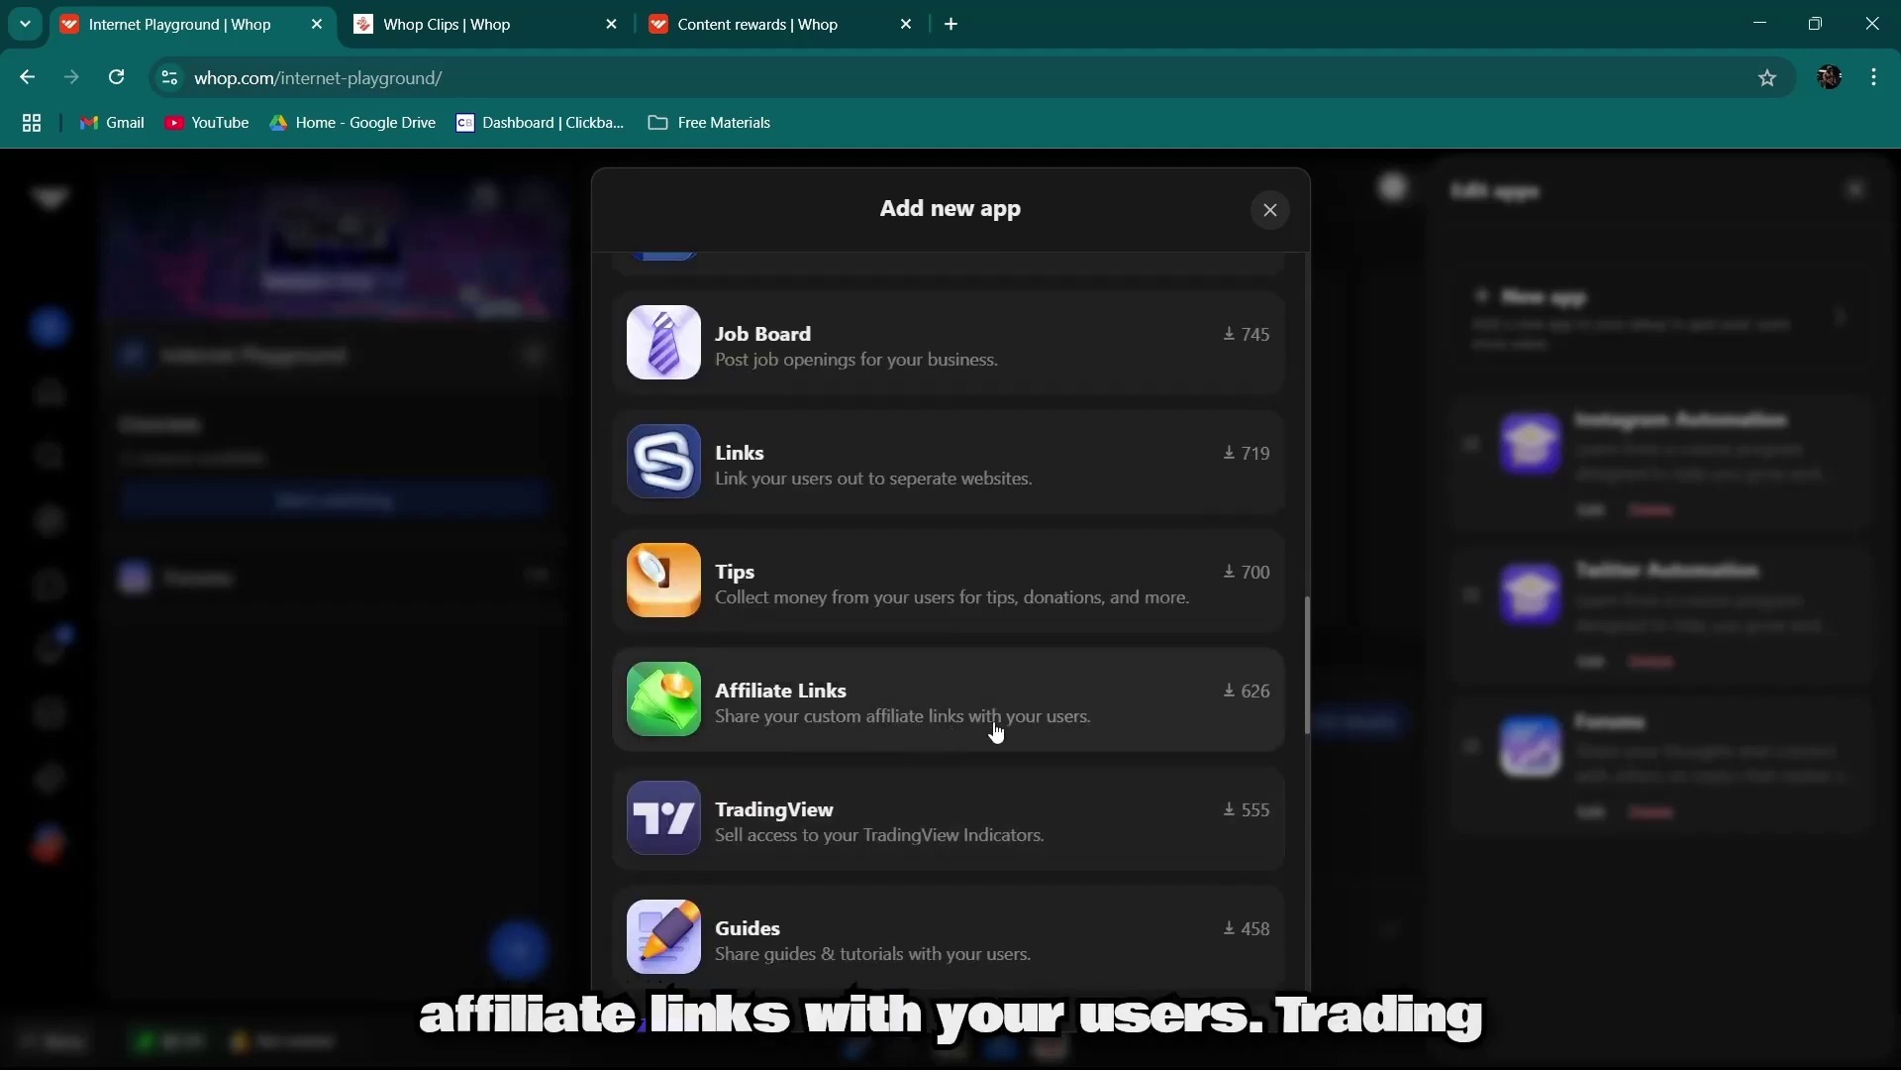
scroll(886, 836, "down", 3)
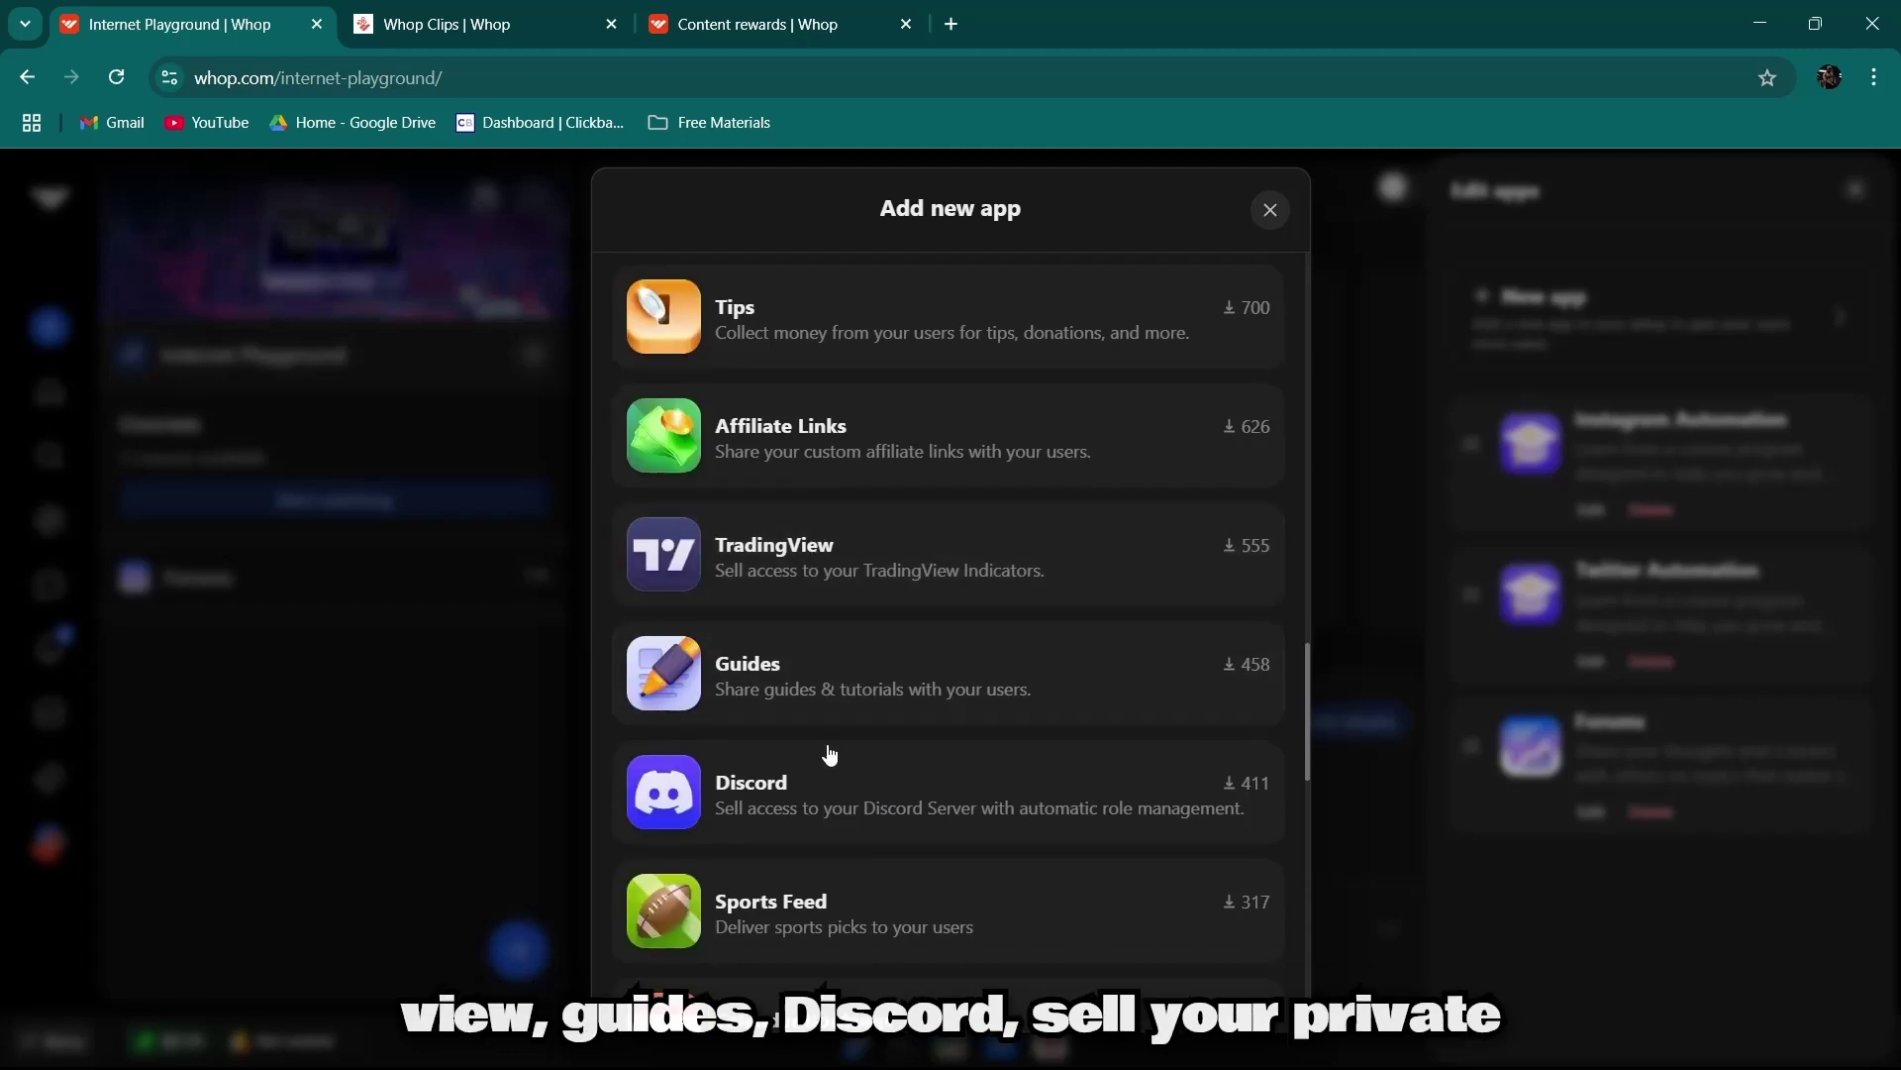
scroll(850, 795, "down", 4)
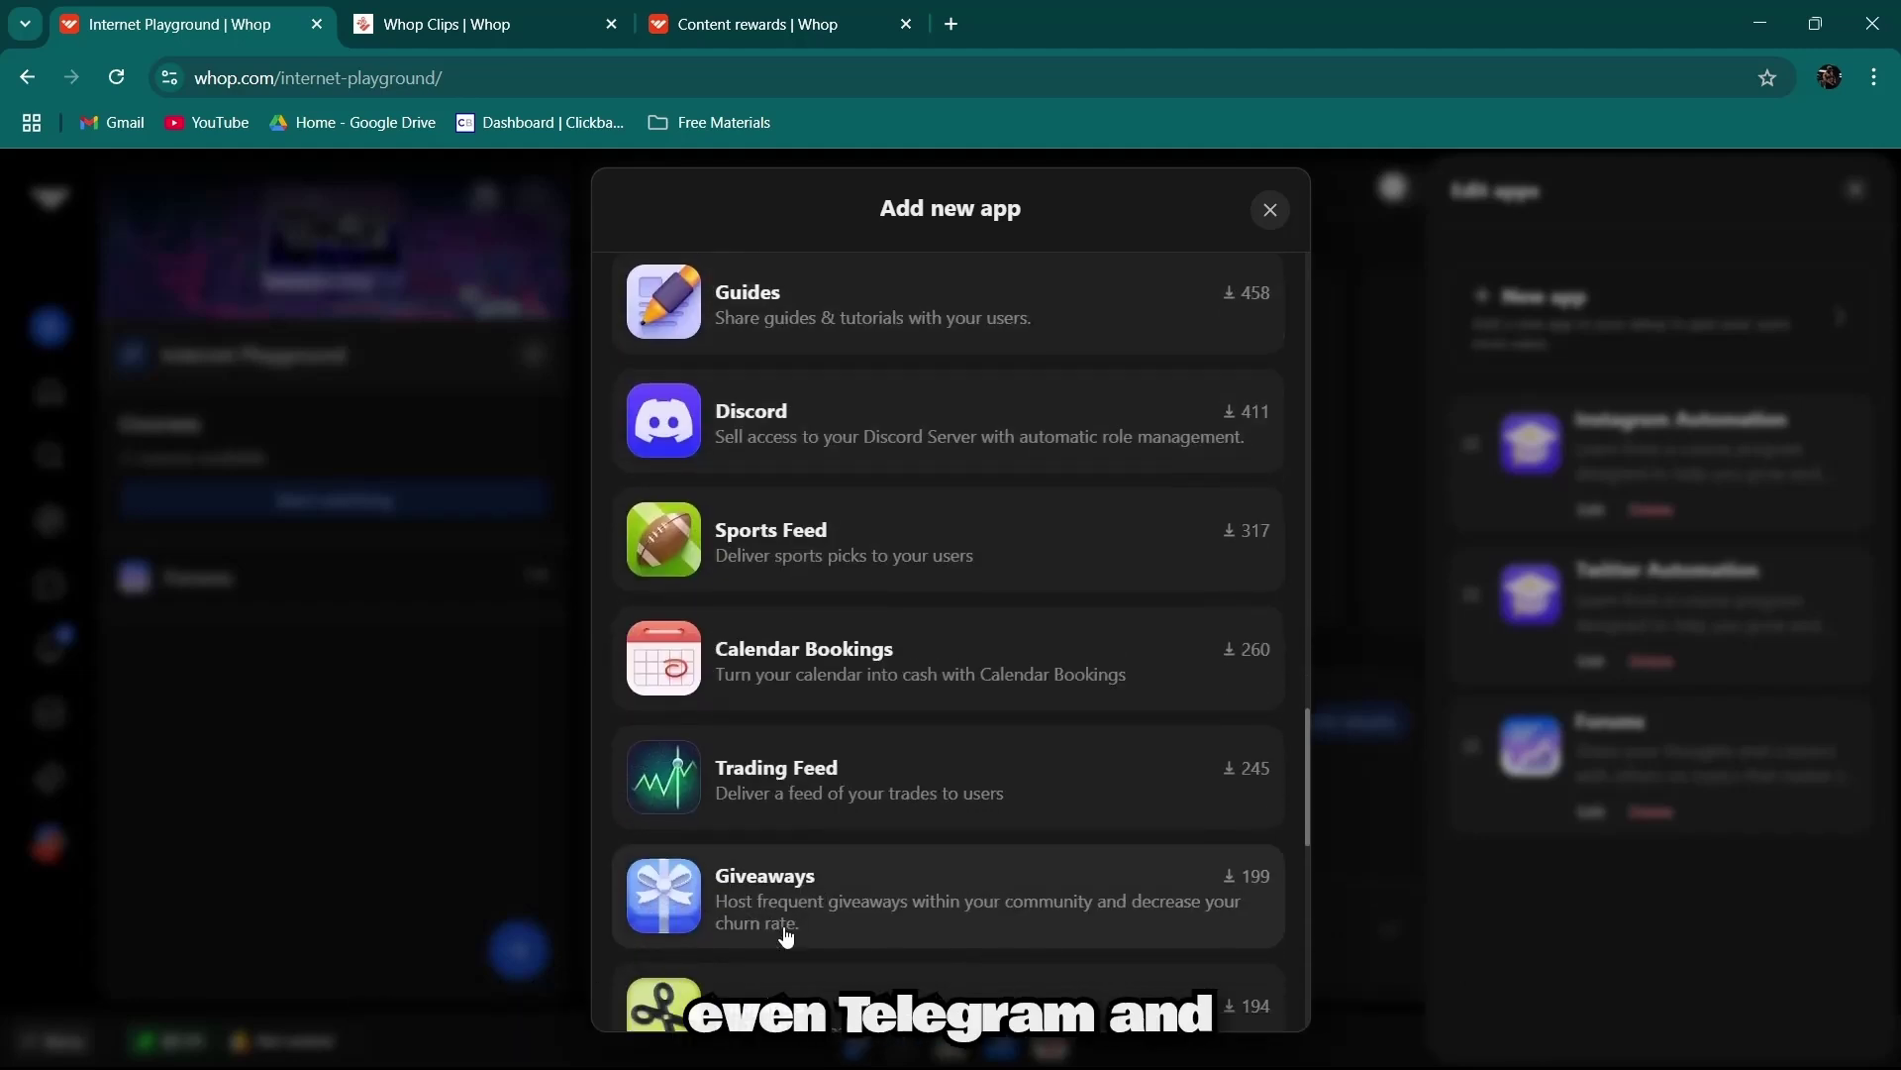
scroll(781, 891, "down", 4)
scroll(815, 885, "down", 7)
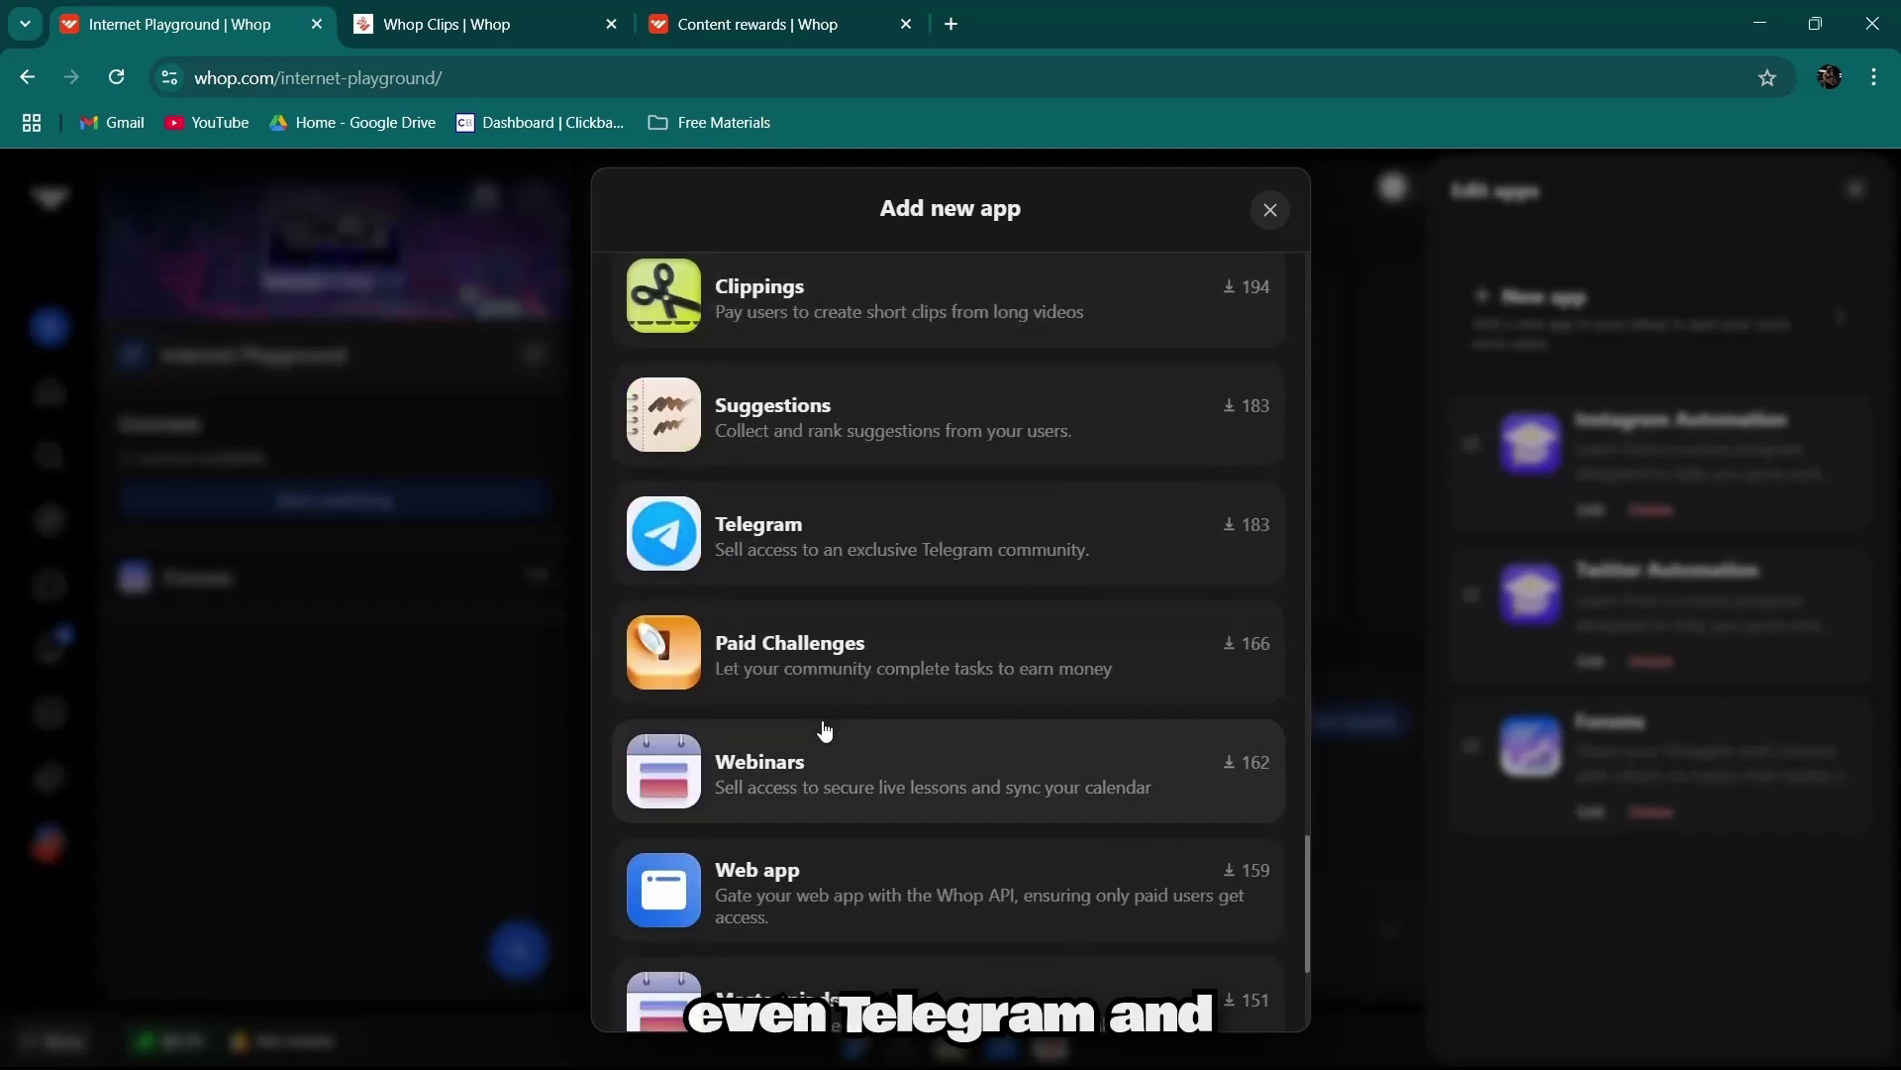
scroll(1003, 641, "up", 6)
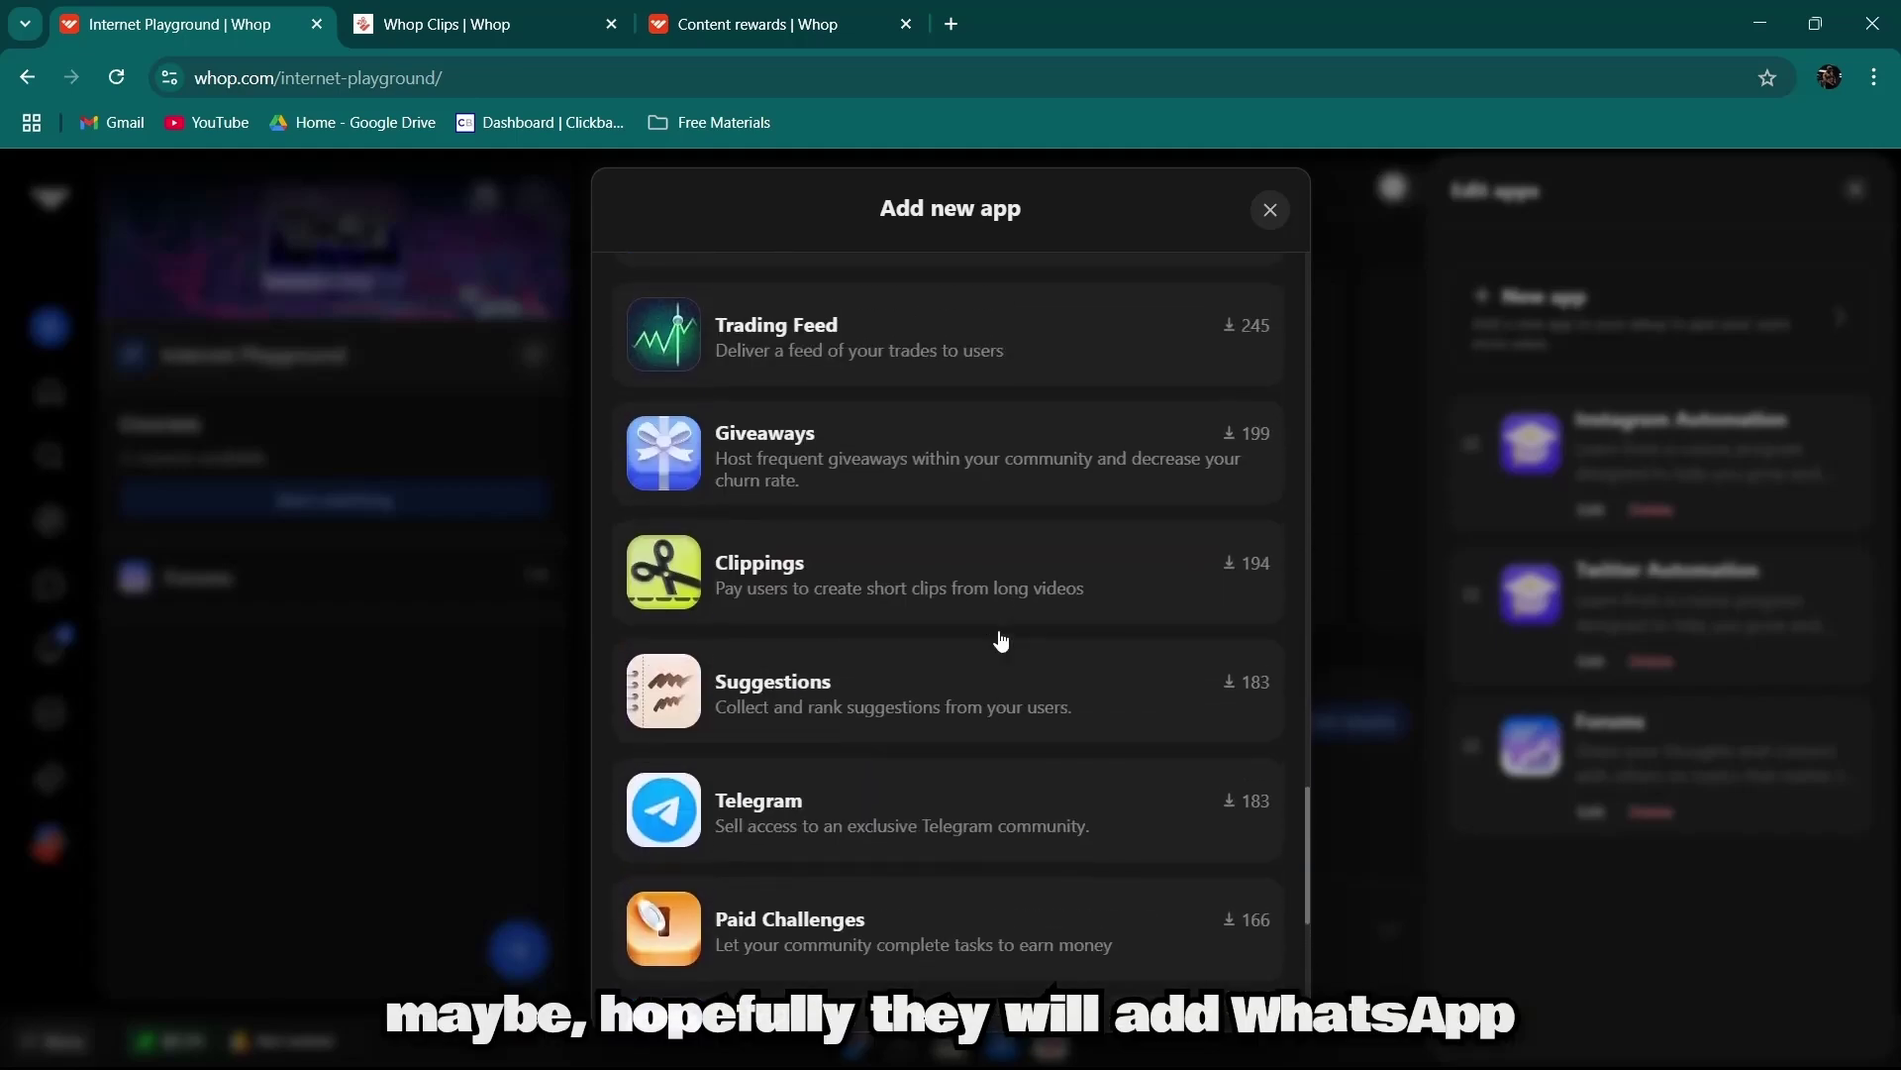
scroll(1002, 641, "down", 7)
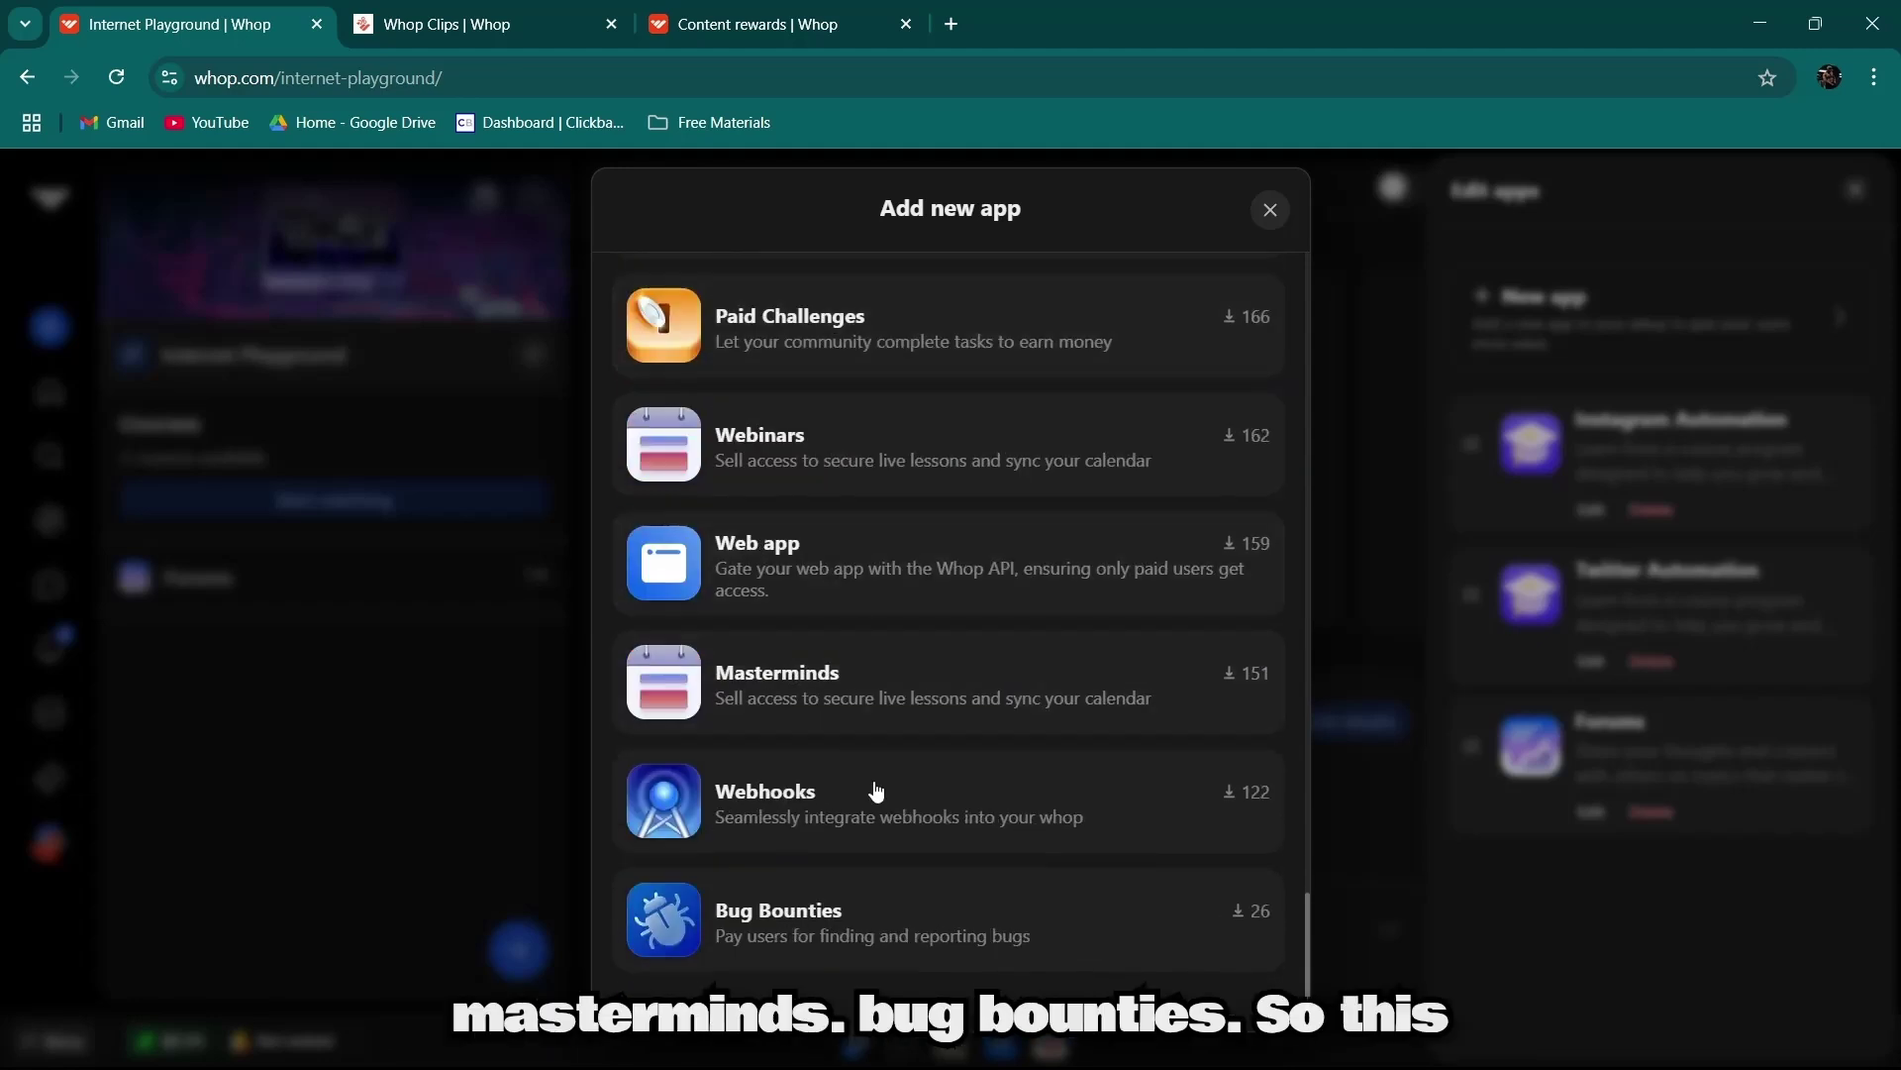
- Close the app catalogue and dismiss the battery notification
left_click_drag(1307, 941, 1281, 255)
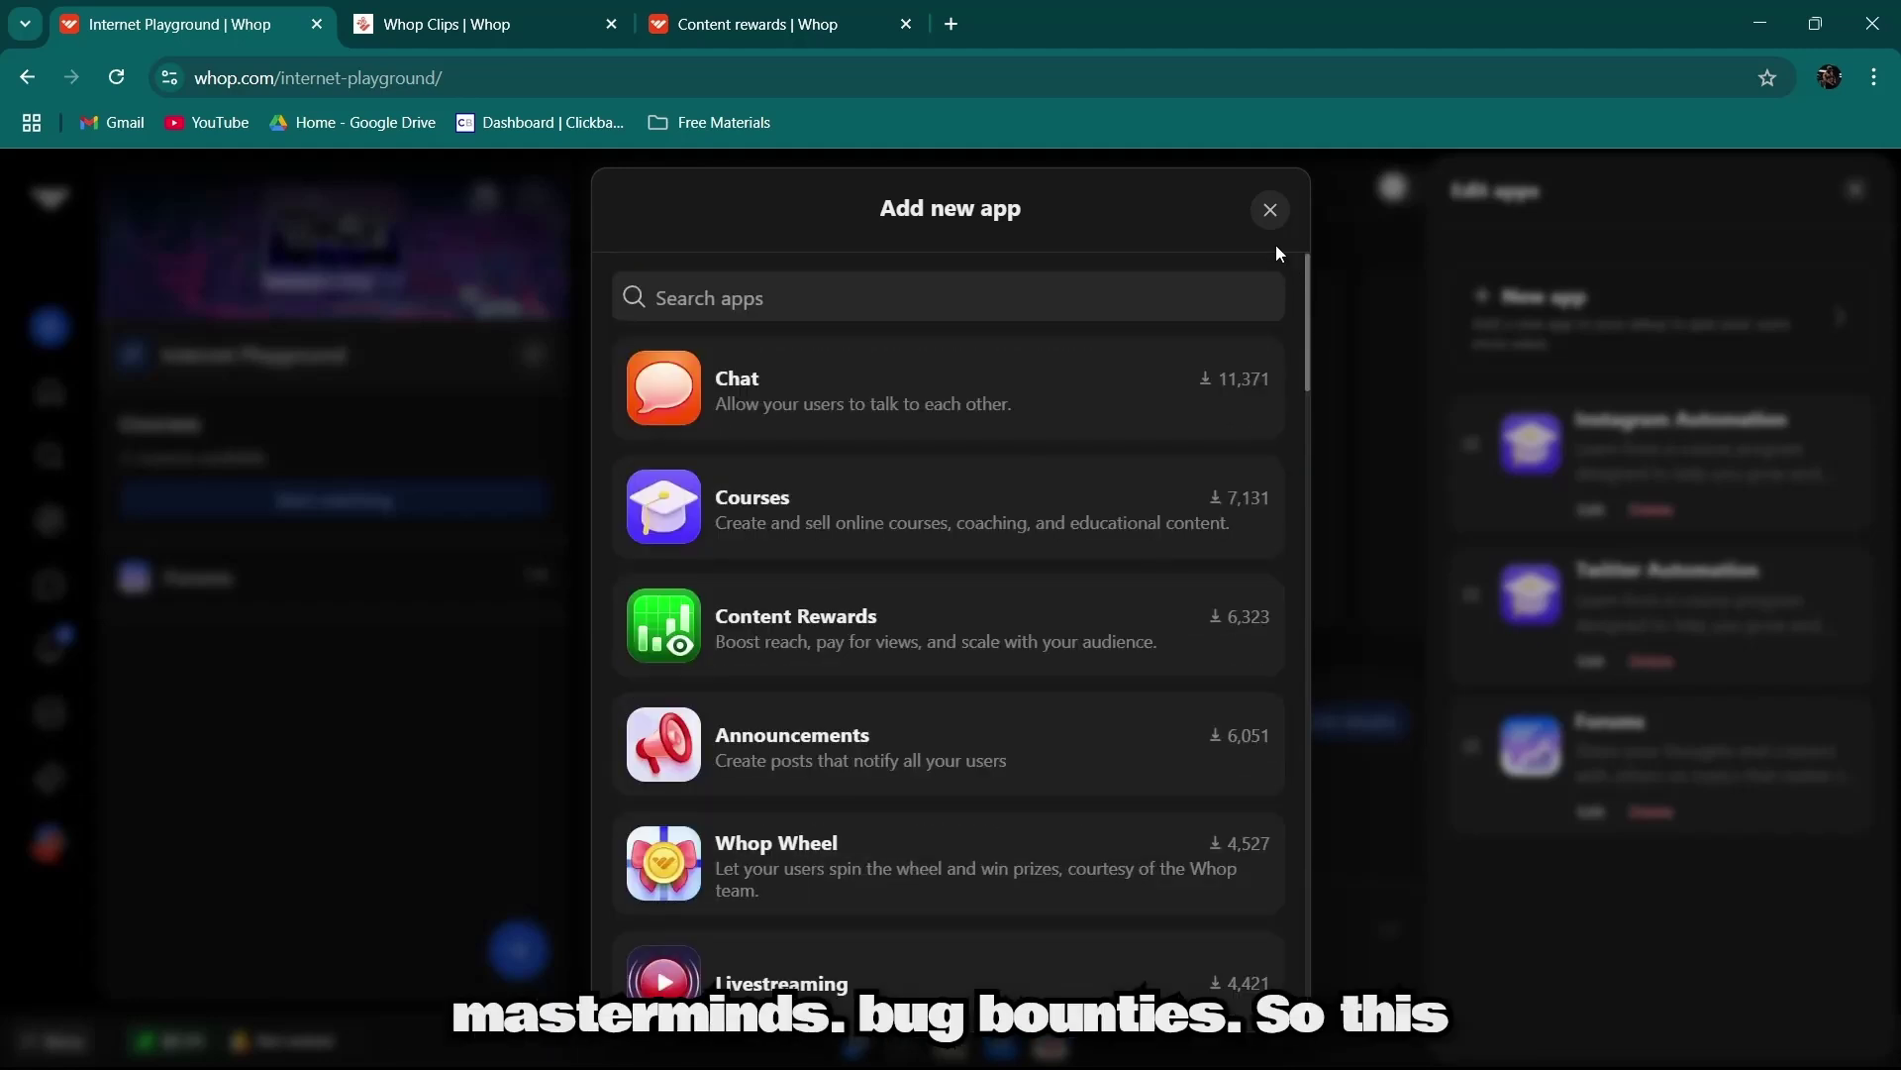
left_click(1272, 212)
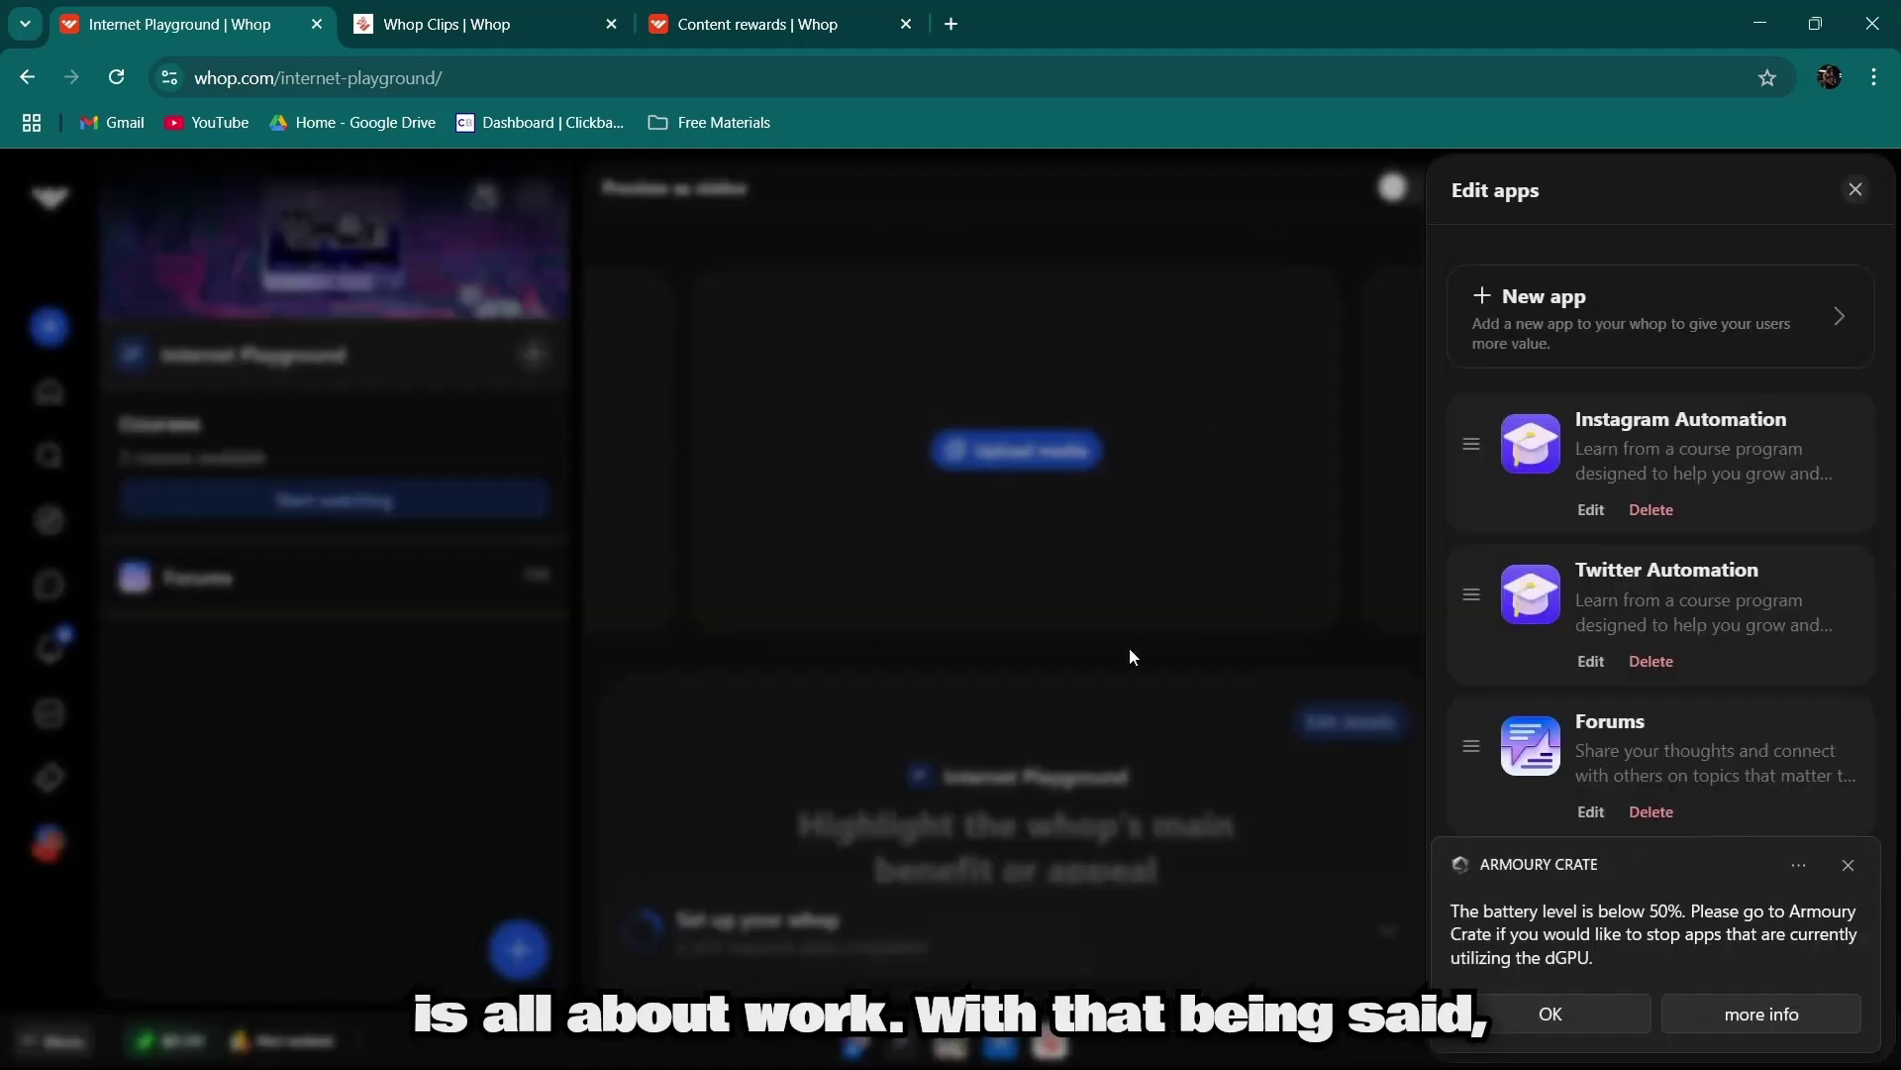
left_click(1848, 865)
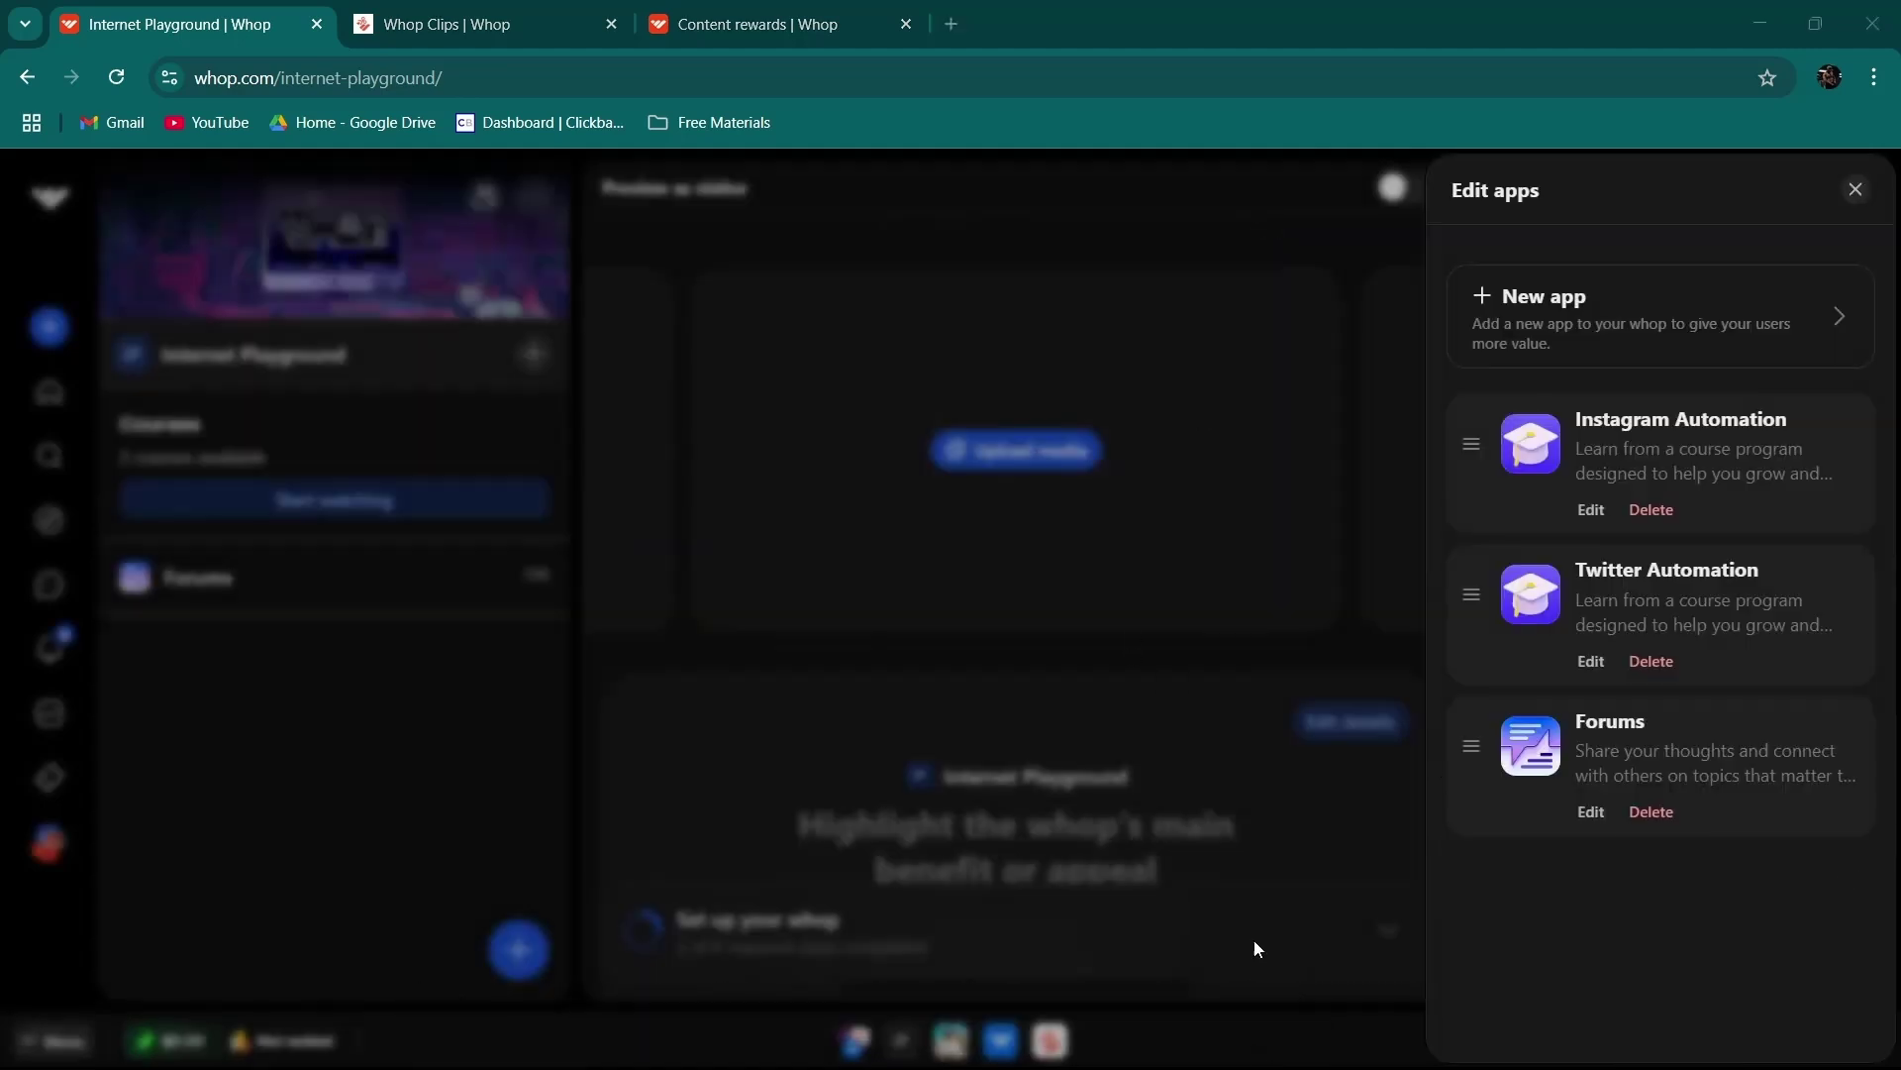